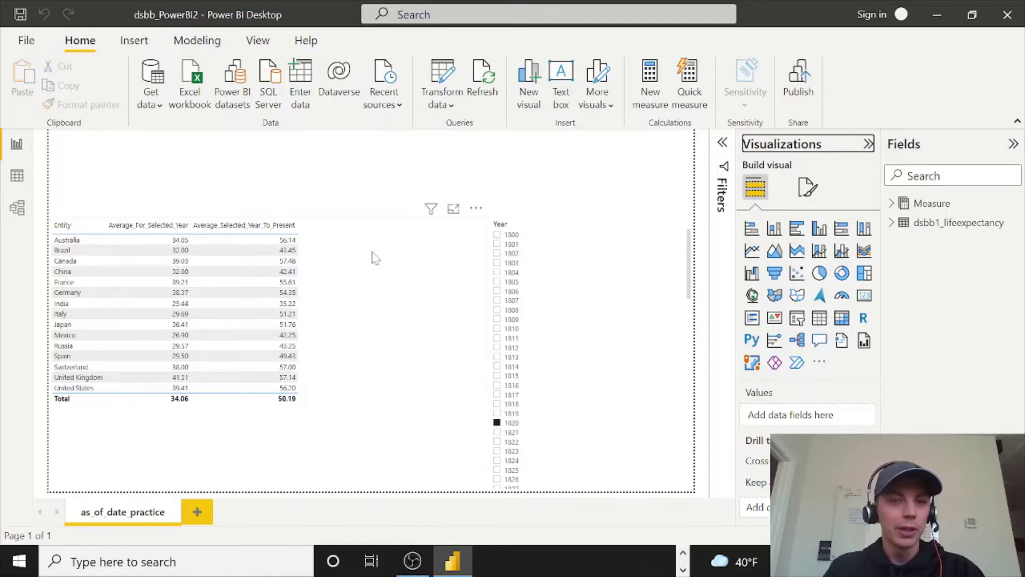
- Move the Year slicer to the page's top-left and shrink it to sit above the table
{"action": "left_click", "coordinate": [368, 275]}
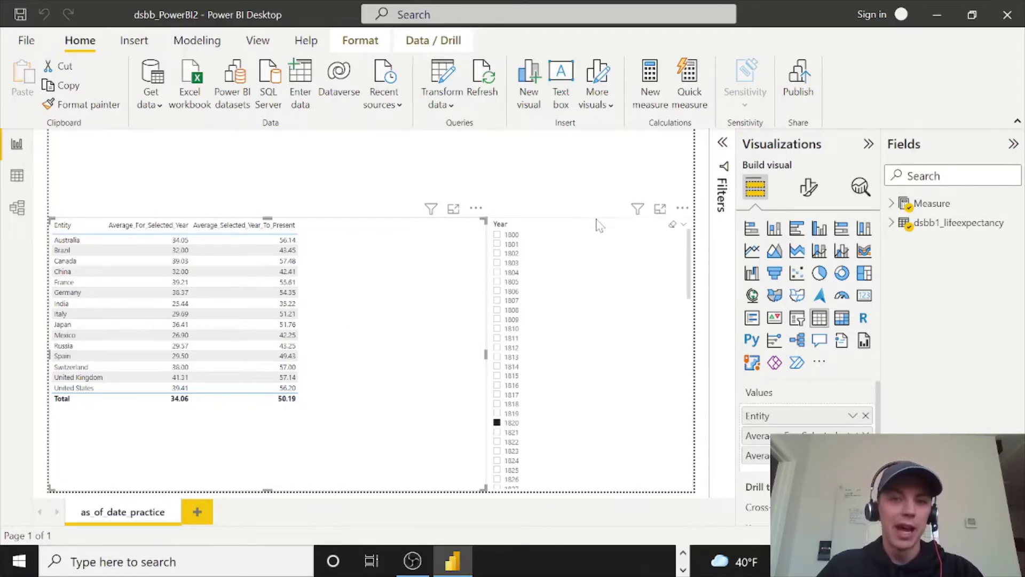
{"action": "left_click_drag", "start_coordinate": [598, 224], "coordinate": [134, 138]}
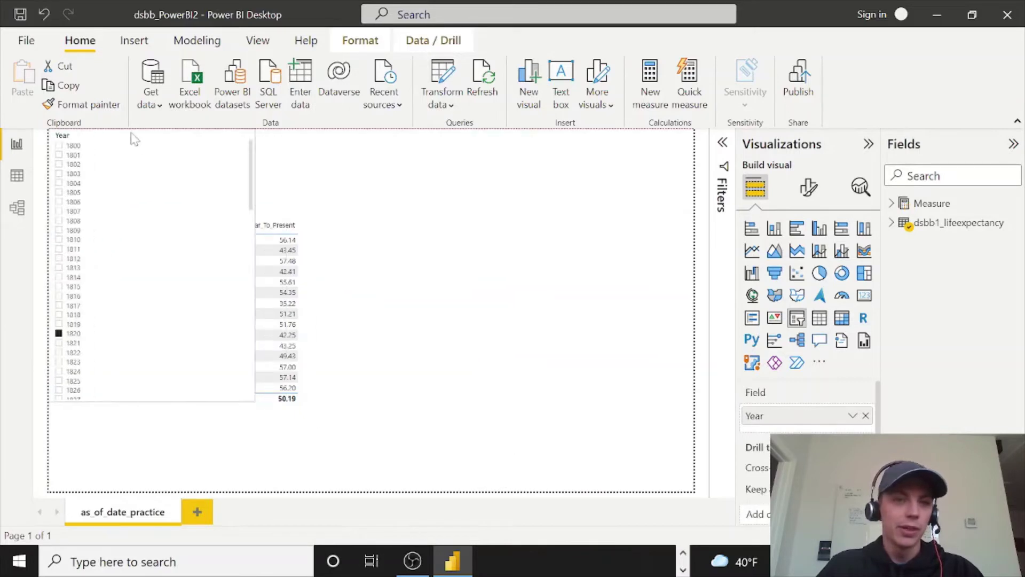
{"action": "left_click_drag", "start_coordinate": [255, 401], "coordinate": [562, 281]}
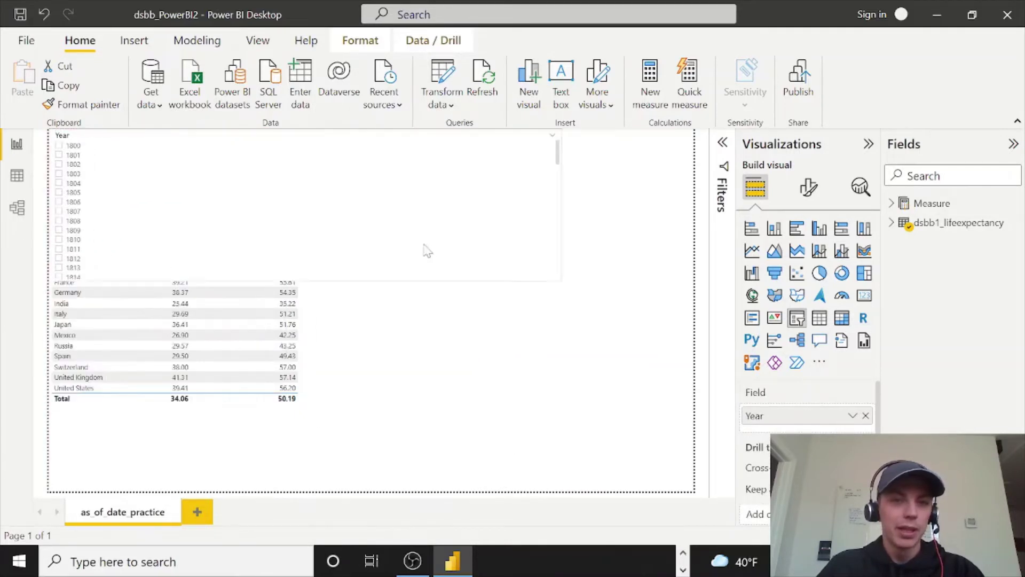
{"action": "left_click_drag", "start_coordinate": [428, 251], "coordinate": [332, 214]}
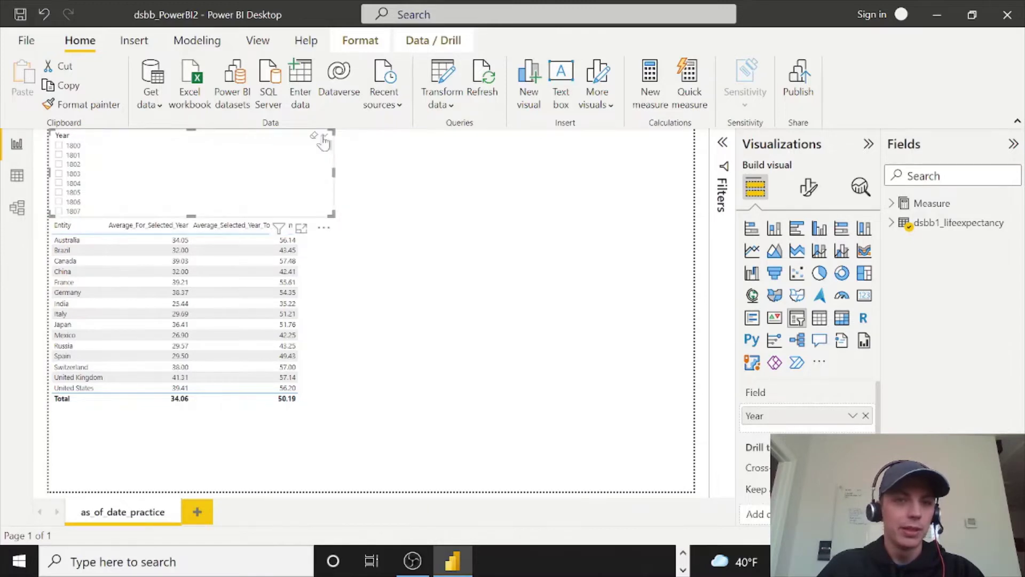
- Switch the Year slicer to the Dropdown style showing All and make it shorter
{"action": "left_click", "coordinate": [327, 140]}
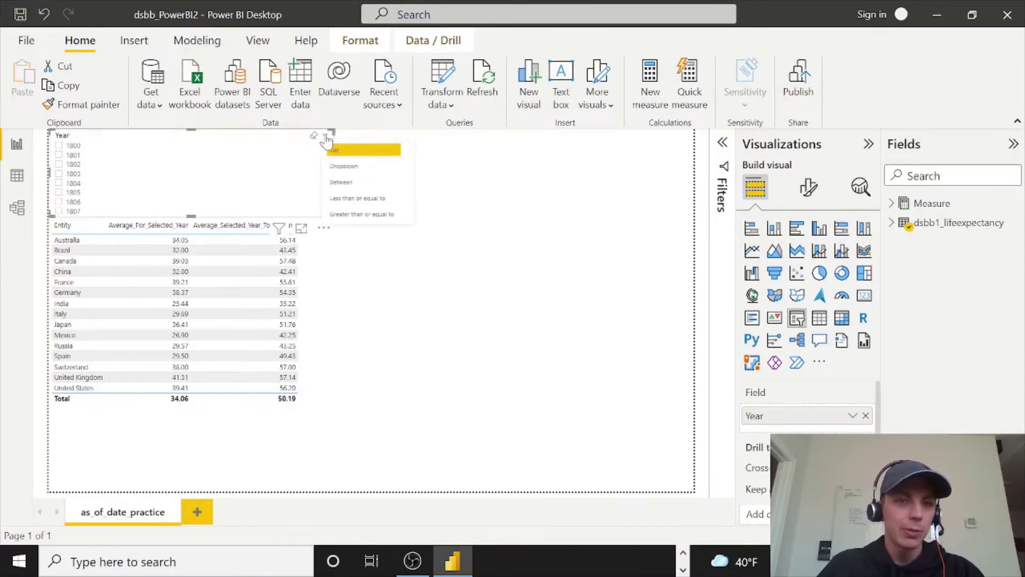
{"action": "left_click", "coordinate": [344, 168]}
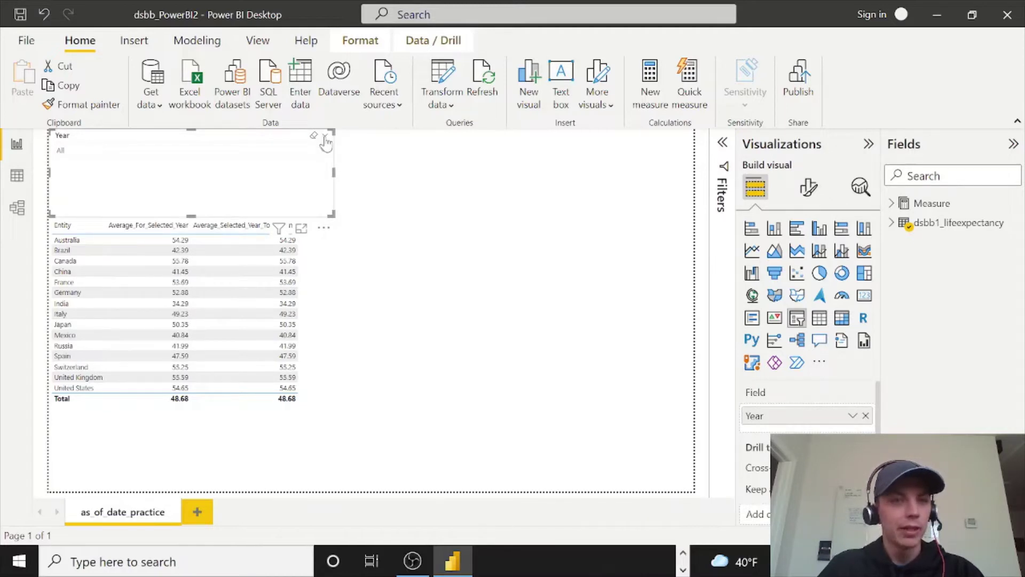
{"action": "left_click_drag", "start_coordinate": [331, 214], "coordinate": [321, 181]}
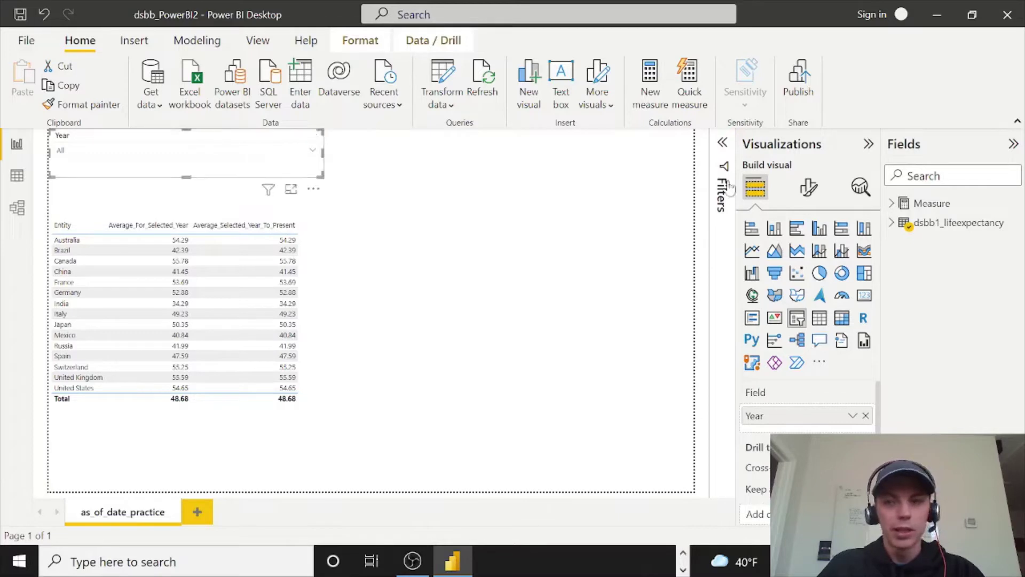
- Turn on Single select in the Year slicer's Selection settings
{"action": "left_click", "coordinate": [810, 194]}
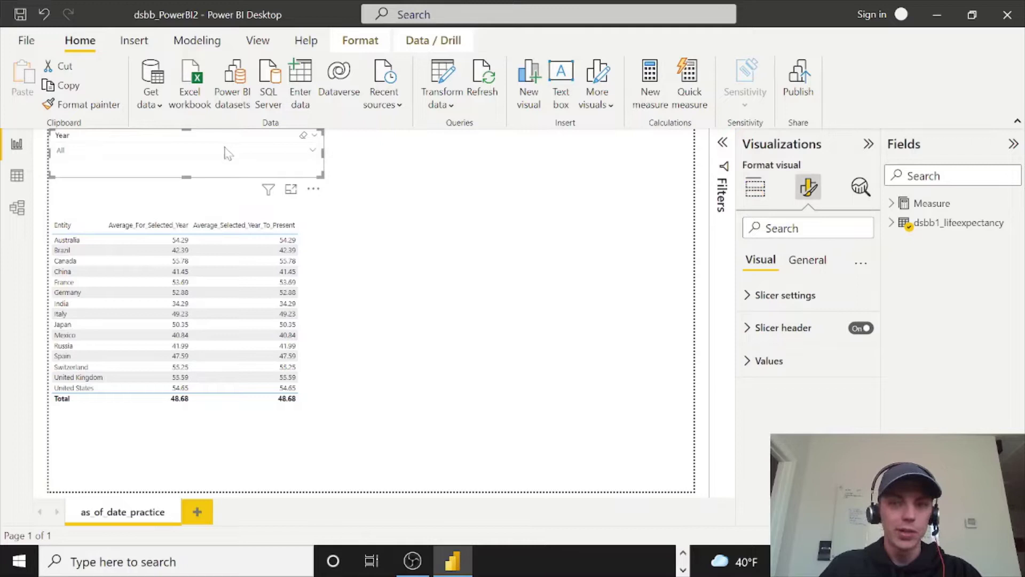
{"action": "left_click", "coordinate": [767, 298]}
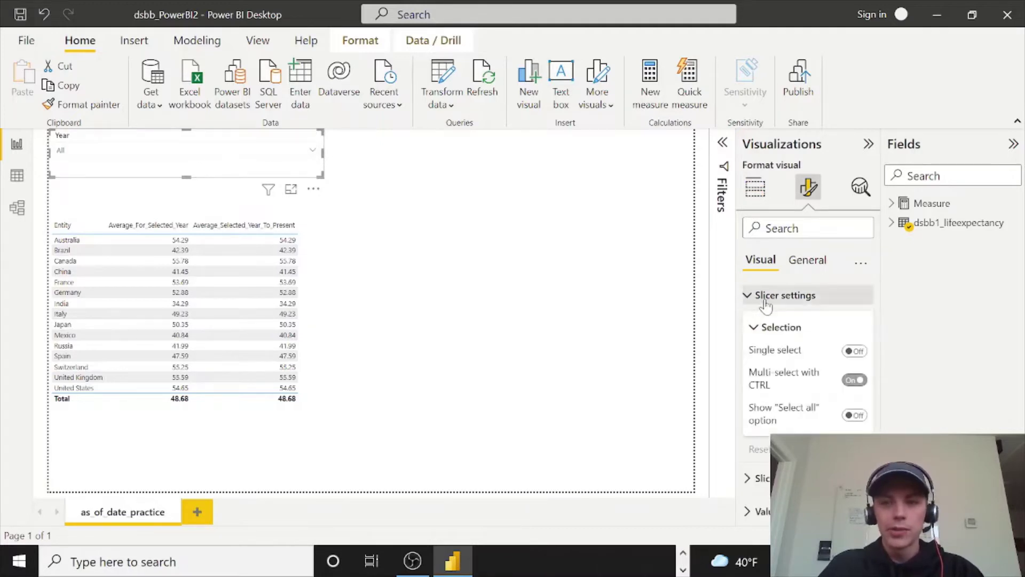
{"action": "left_click", "coordinate": [855, 351]}
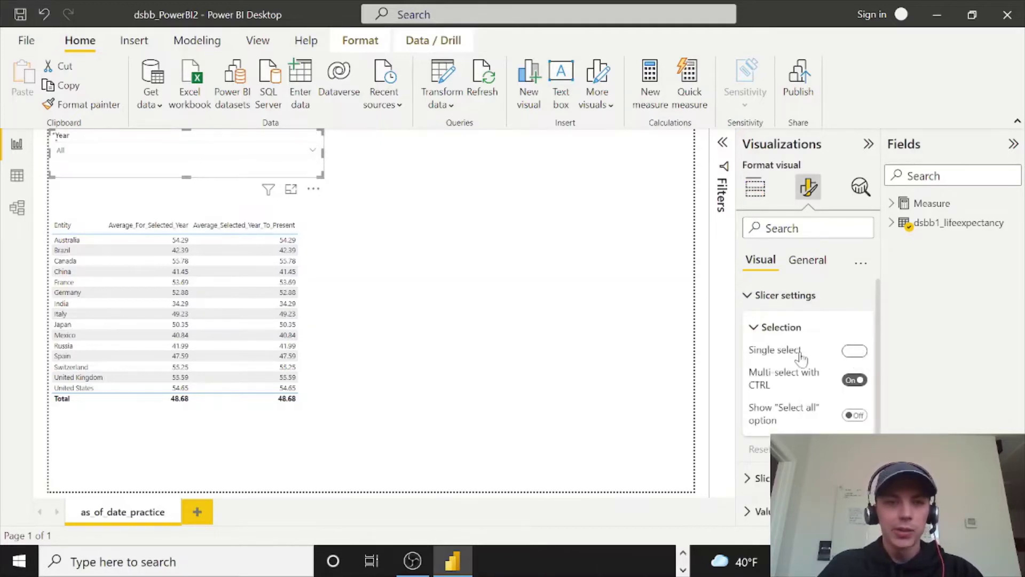
- Pick 1821 in the Year dropdown so the table shows totals 34.13 and 50.28
{"action": "left_click", "coordinate": [115, 153]}
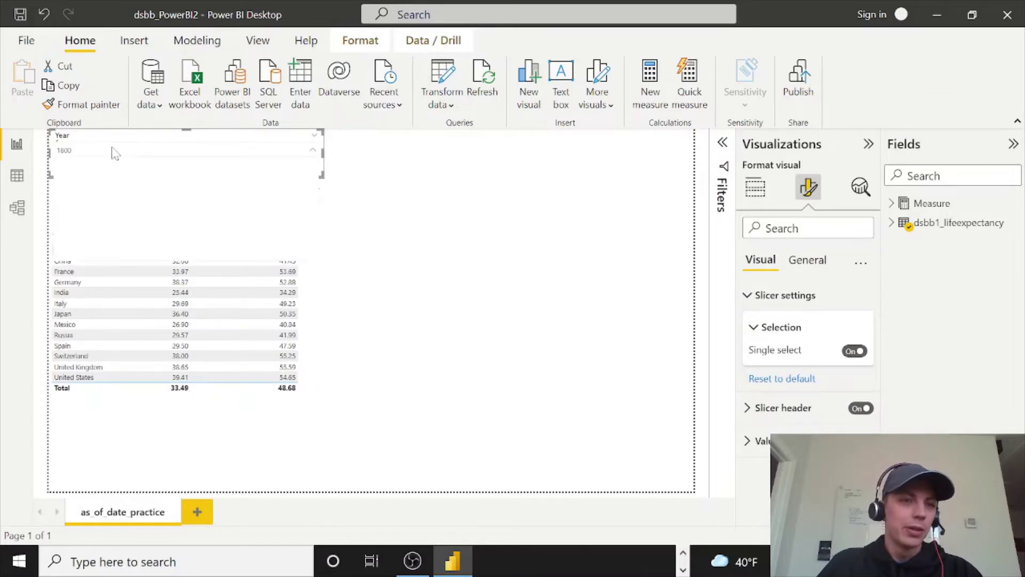
{"action": "scroll", "coordinate": [80, 219], "scroll_direction": "down", "scroll_amount": 5}
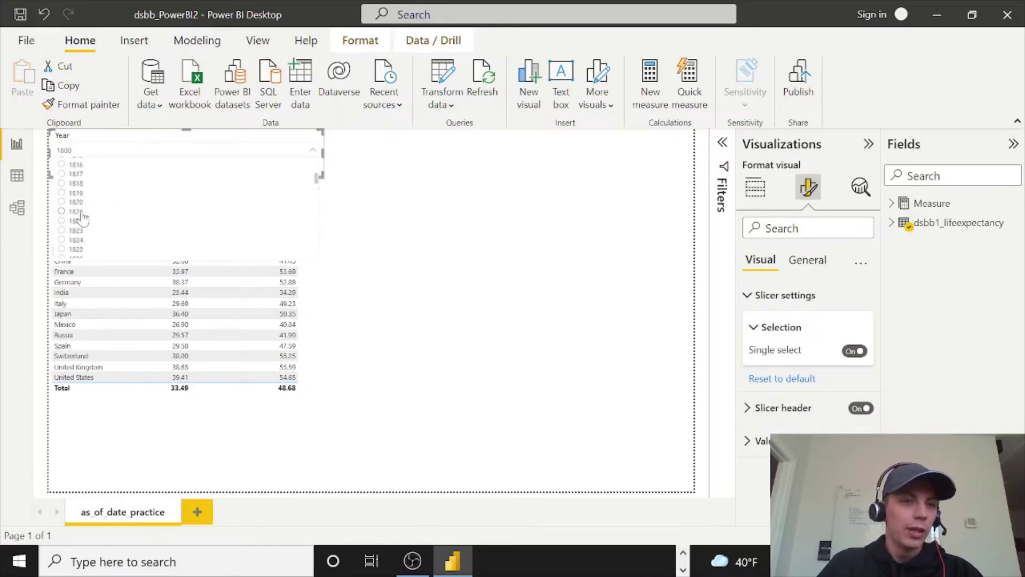
{"action": "left_click", "coordinate": [80, 212]}
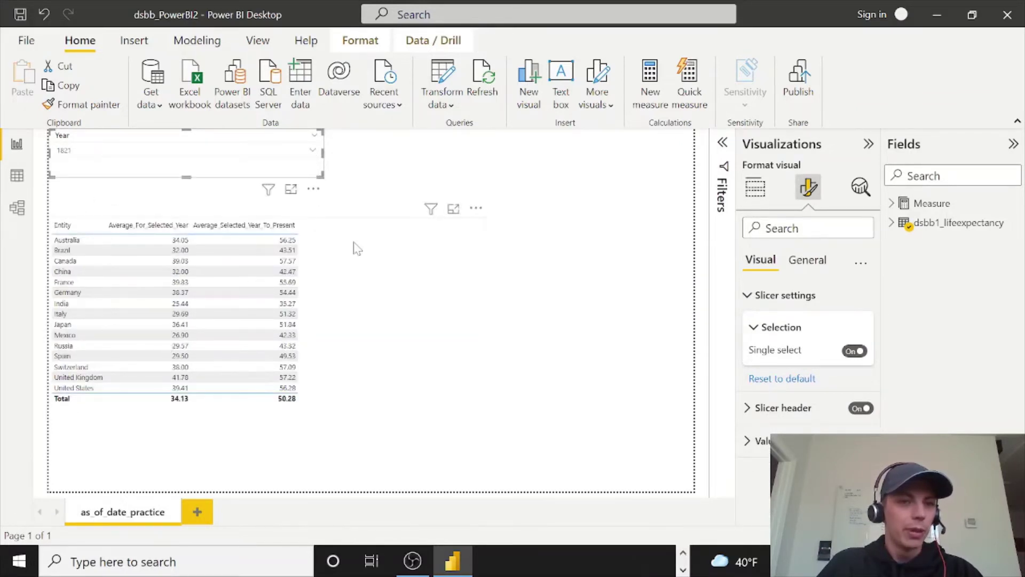
{"action": "left_click", "coordinate": [230, 239]}
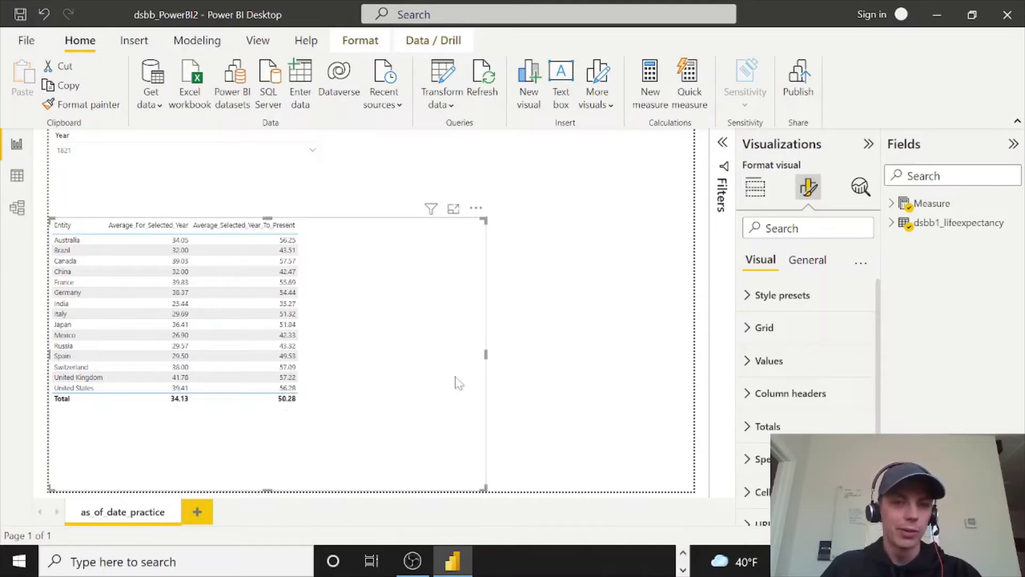
- Narrow the table visual and open the Average_Life_Expectancy_As_Of_Date_Selected measure's formula
{"action": "left_click_drag", "start_coordinate": [485, 355], "coordinate": [323, 361]}
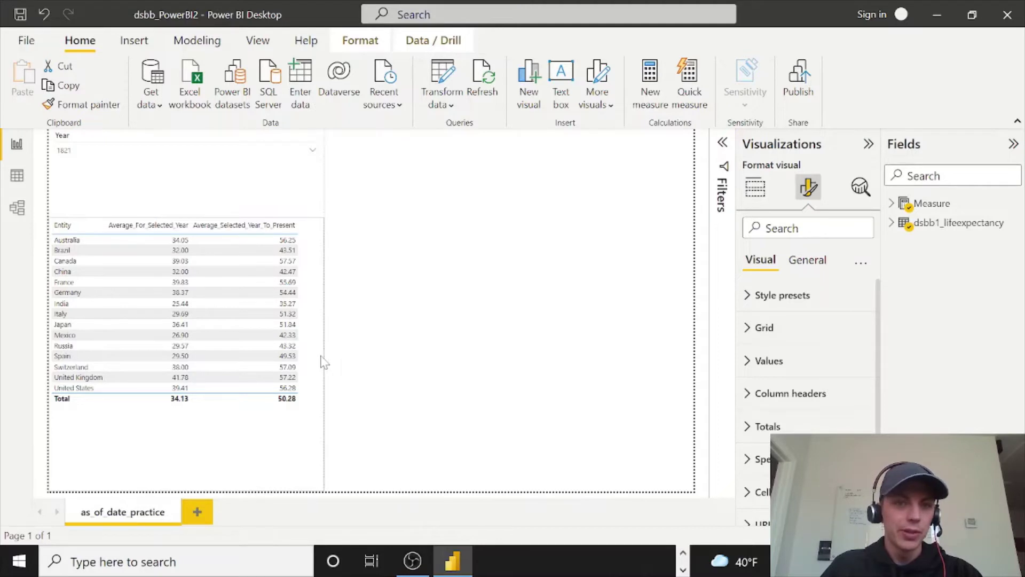
{"action": "left_click", "coordinate": [891, 204]}
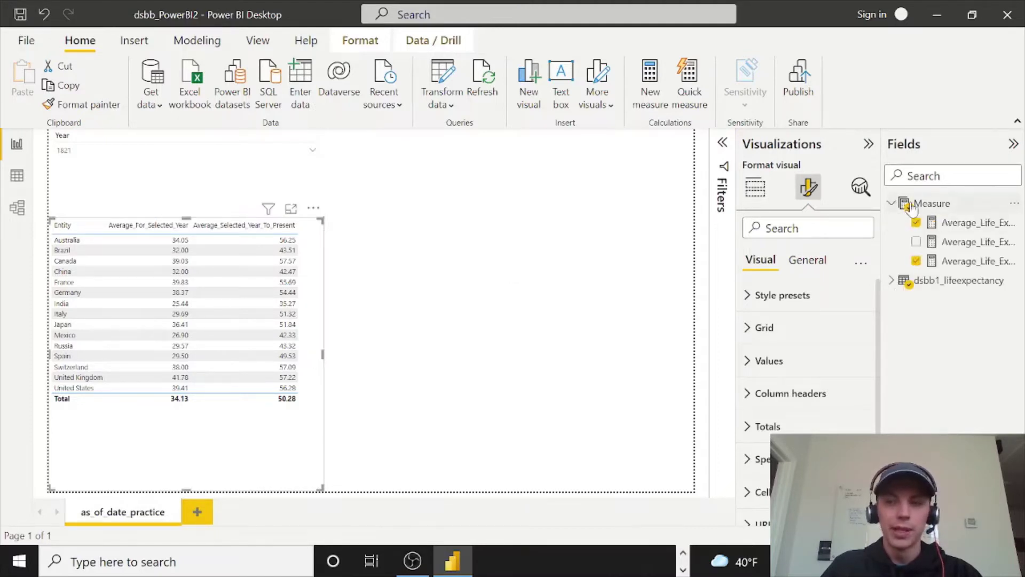
{"action": "left_click", "coordinate": [964, 267]}
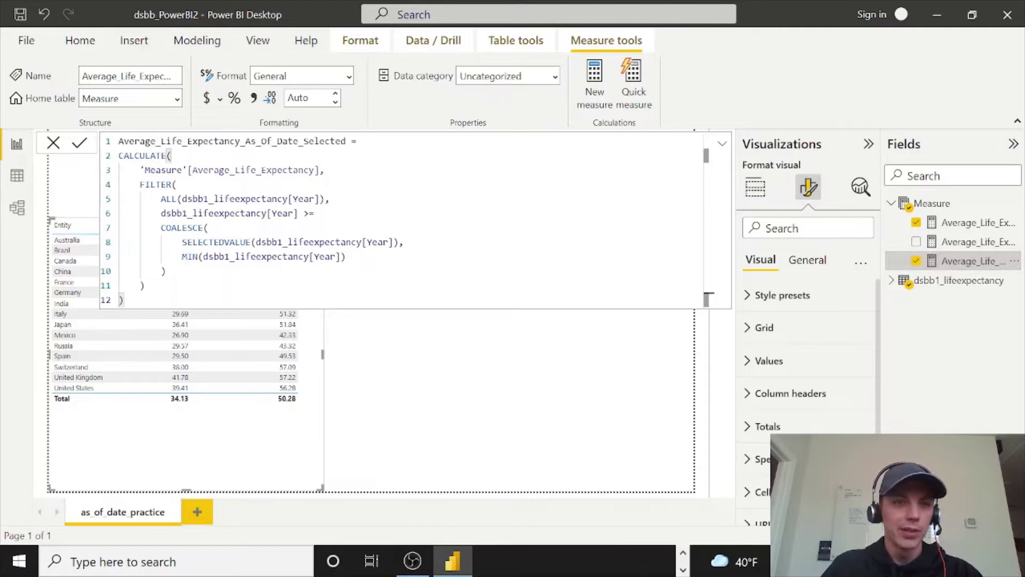
- Inspect the formula's COALESCE and SELECTEDVALUE parts, expanding and collapsing the editor
{"action": "double_click", "coordinate": [182, 228]}
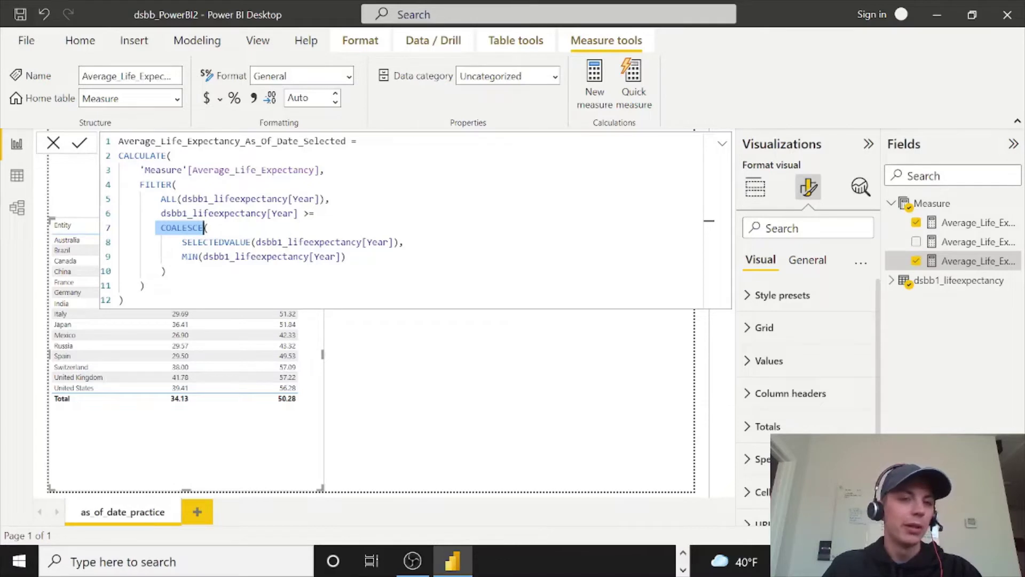
{"action": "left_click", "coordinate": [213, 242]}
{"action": "left_click", "coordinate": [123, 300]}
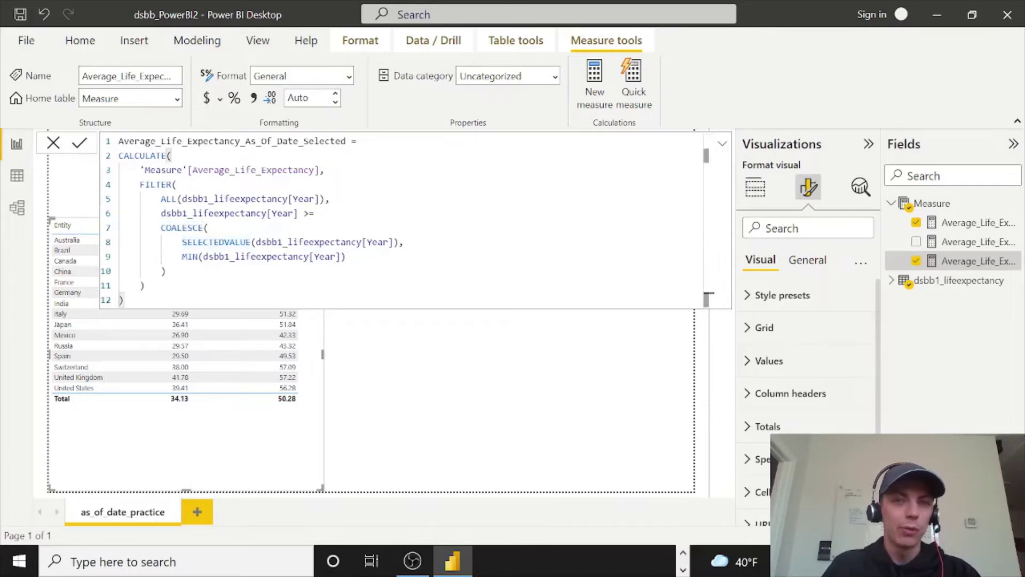
{"action": "left_click", "coordinate": [723, 146]}
{"action": "left_click", "coordinate": [726, 146]}
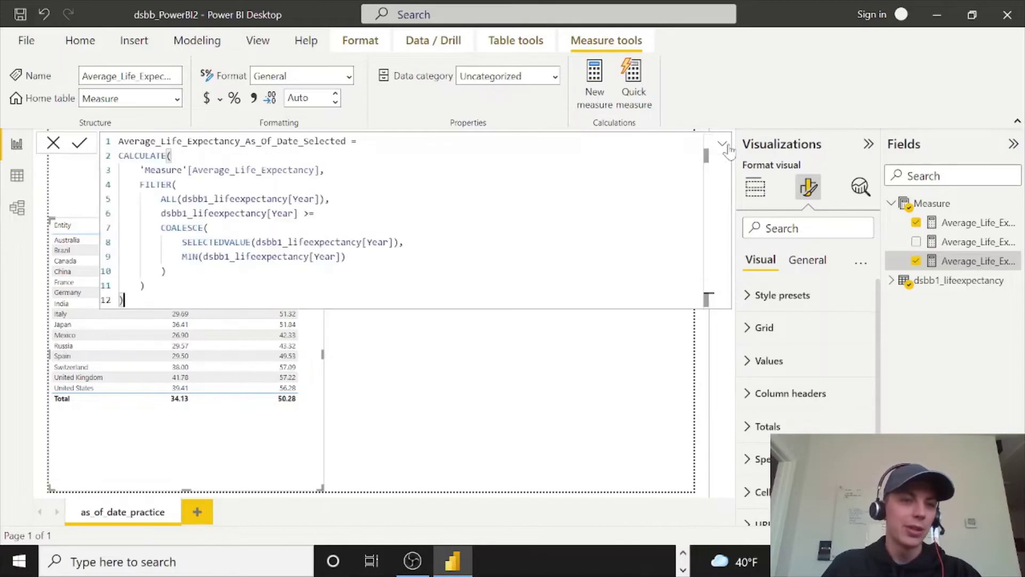
- Highlight the COALESCE call, SELECTEDVALUE year argument and MIN year fallback on lines 7–9
{"action": "left_click_drag", "start_coordinate": [187, 227], "coordinate": [272, 256]}
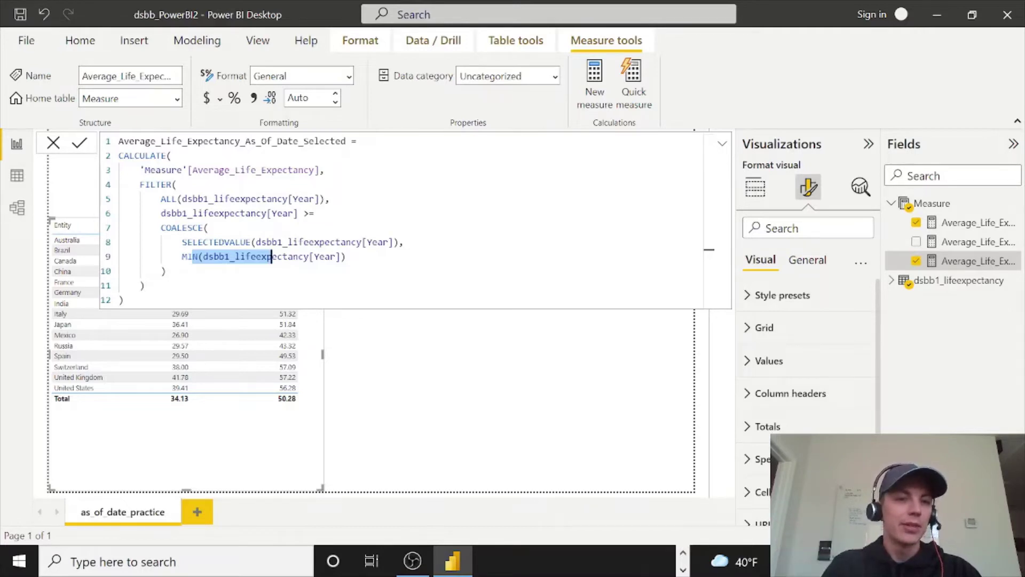
{"action": "left_click_drag", "start_coordinate": [235, 242], "coordinate": [401, 243]}
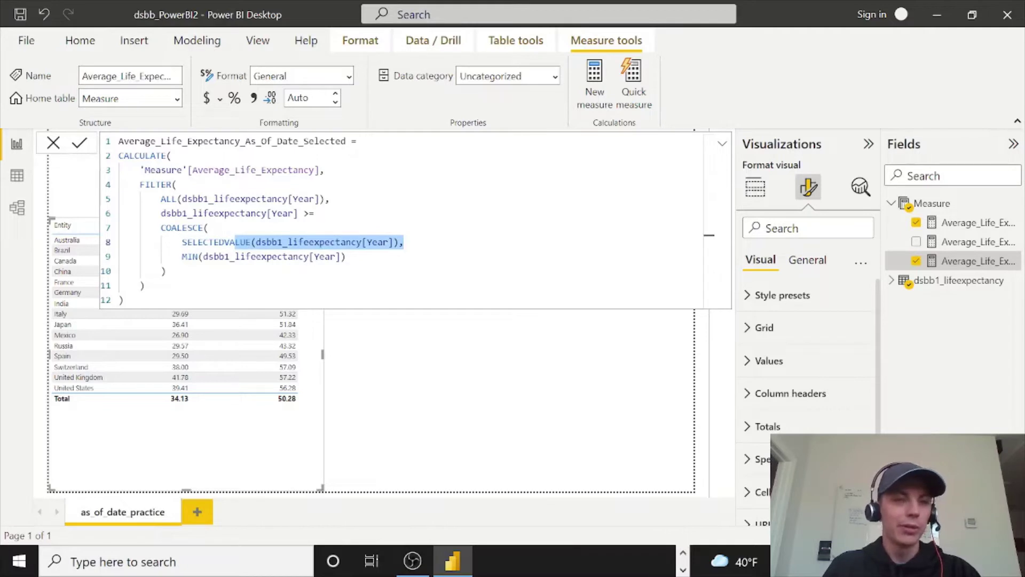
{"action": "left_click_drag", "start_coordinate": [208, 257], "coordinate": [347, 256]}
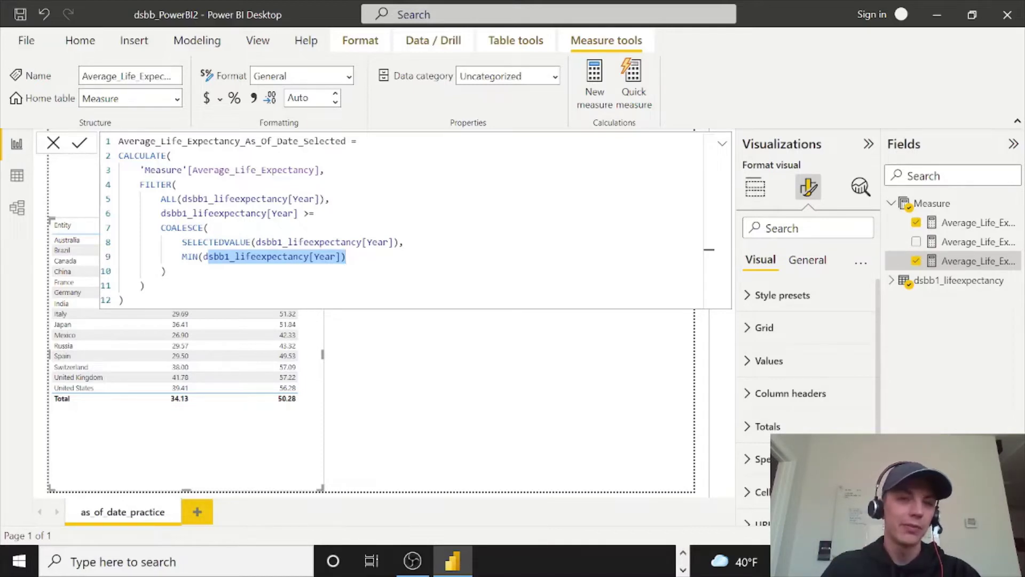
{"action": "left_click", "coordinate": [722, 144]}
{"action": "left_click", "coordinate": [723, 145]}
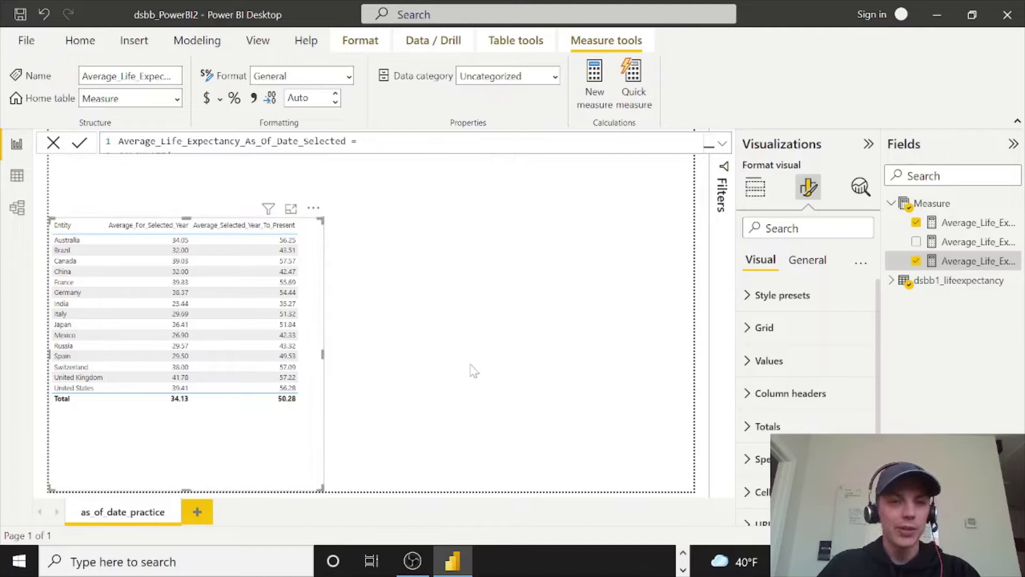
- Add a line chart beside the table and stretch it to the page's right edge
{"action": "left_click", "coordinate": [582, 369]}
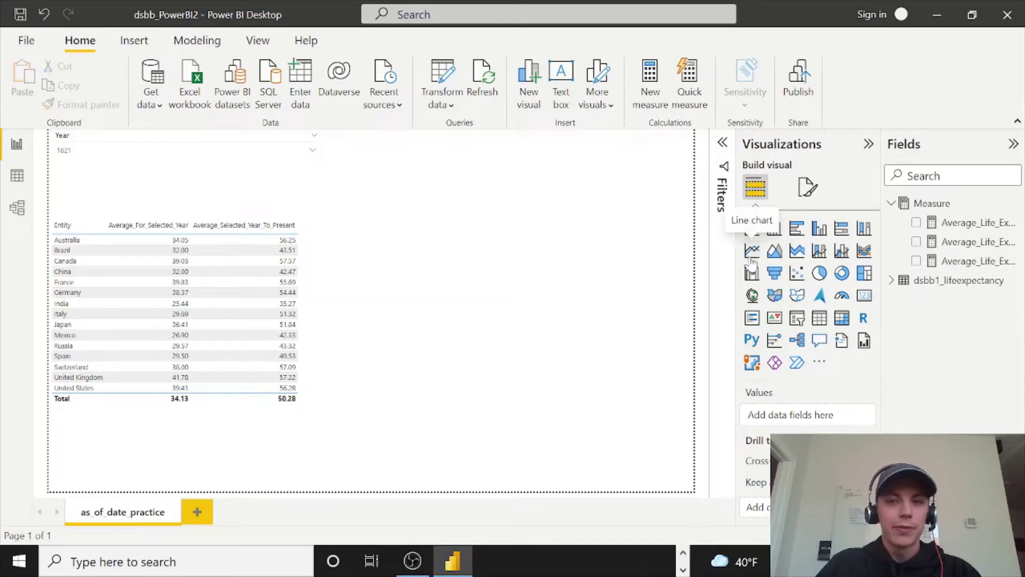
{"action": "left_click", "coordinate": [751, 258]}
{"action": "left_click_drag", "start_coordinate": [444, 270], "coordinate": [373, 441]}
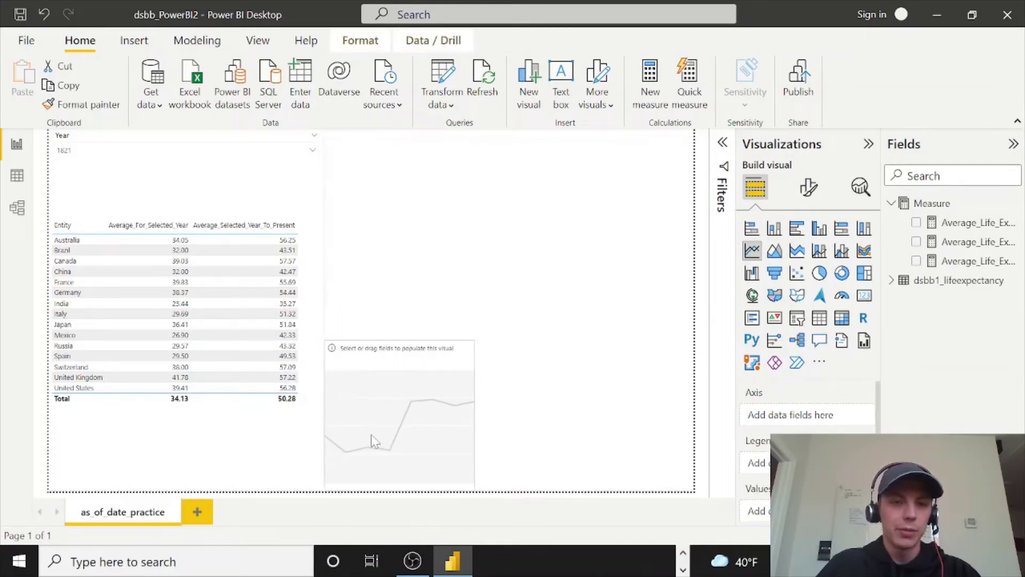
{"action": "left_click_drag", "start_coordinate": [475, 340], "coordinate": [675, 217]}
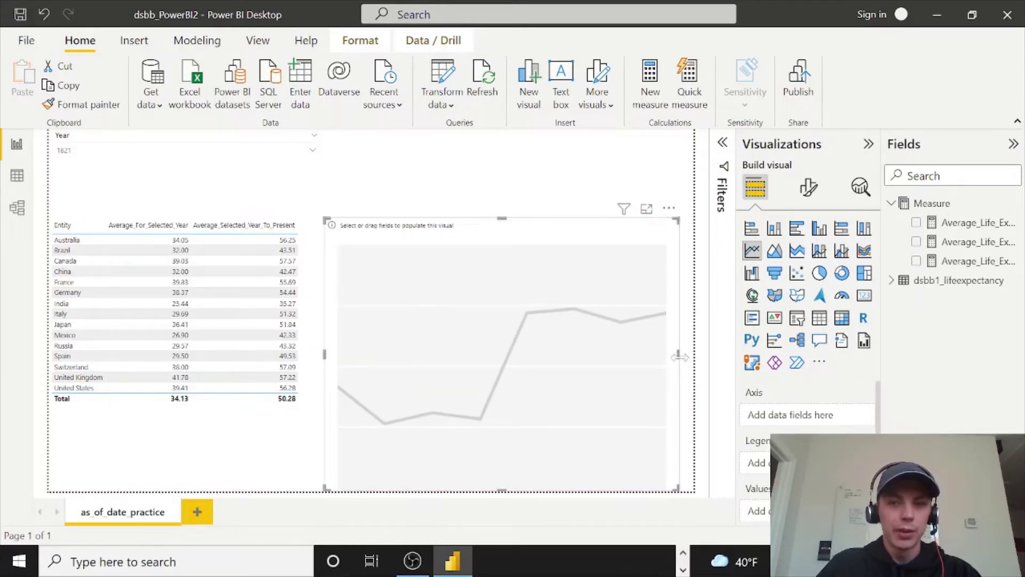
{"action": "left_click_drag", "start_coordinate": [679, 356], "coordinate": [728, 360]}
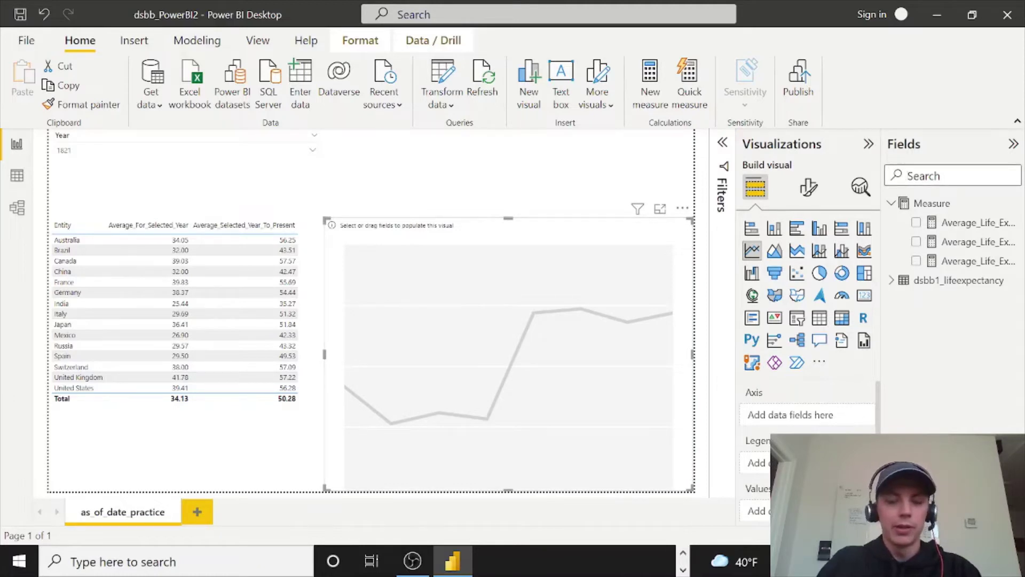
- Put Year on the chart's axis and Average_Life_Expectancy in Values, then collapse the Fields pane
{"action": "type", "text": "year"}
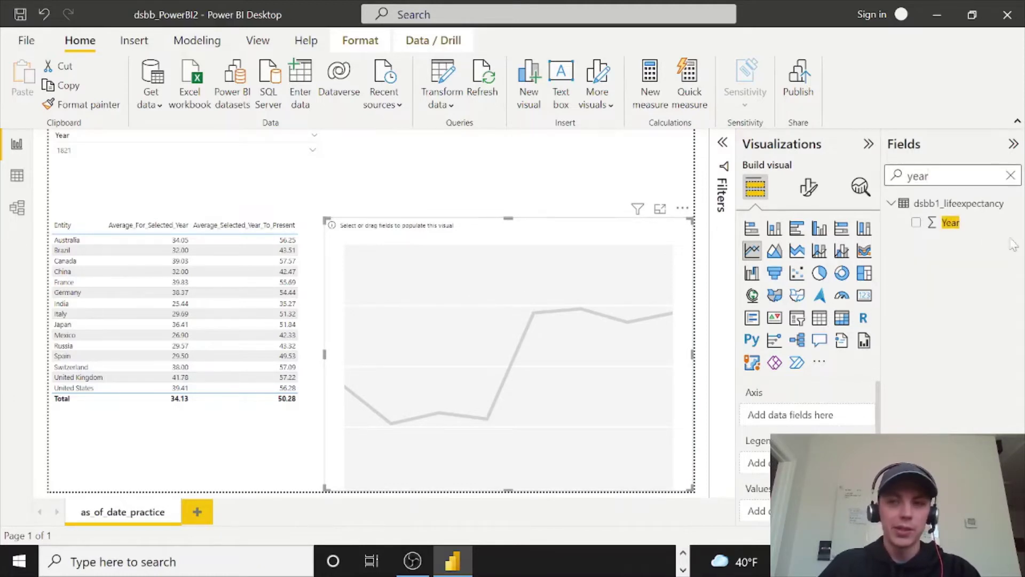
{"action": "left_click_drag", "start_coordinate": [936, 231], "coordinate": [795, 423]}
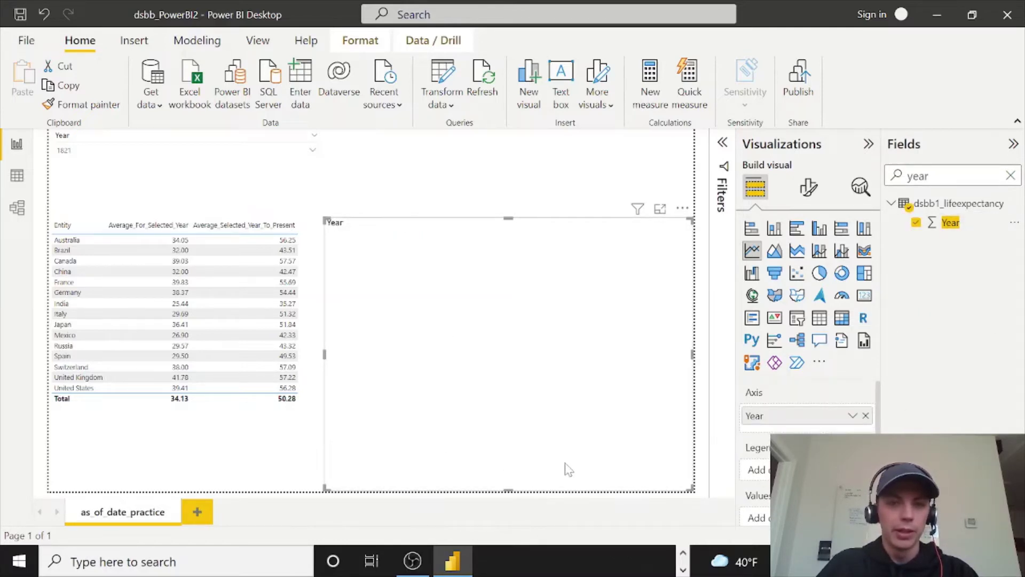
{"action": "double_click", "coordinate": [918, 175]}
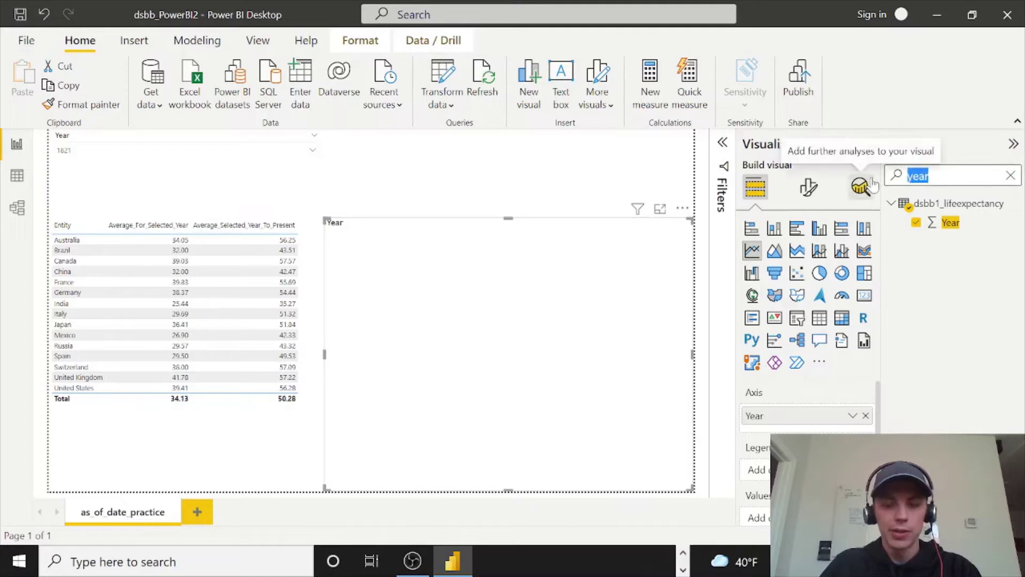
{"action": "type", "text": "aver"}
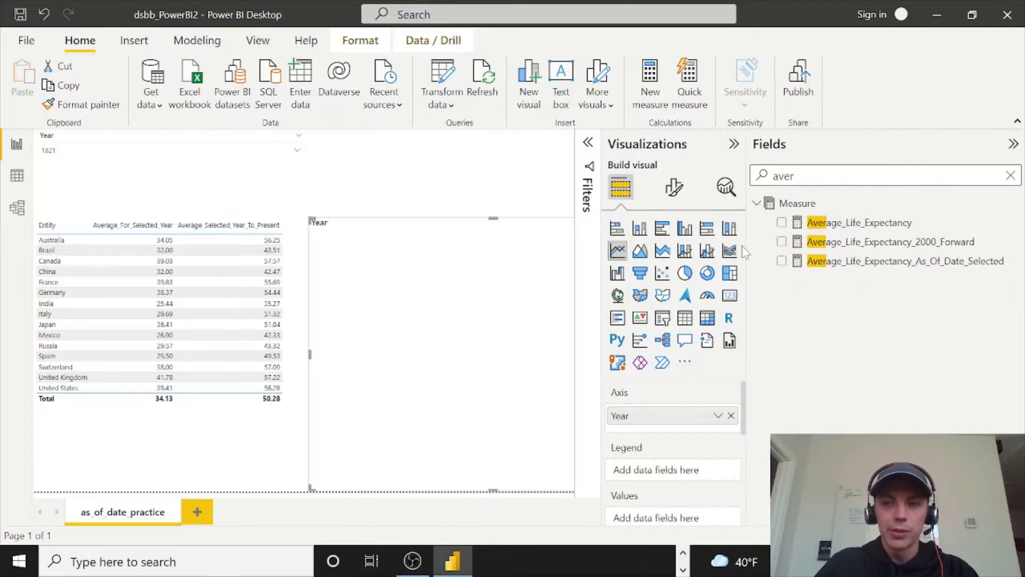
{"action": "left_click_drag", "start_coordinate": [856, 230], "coordinate": [678, 516]}
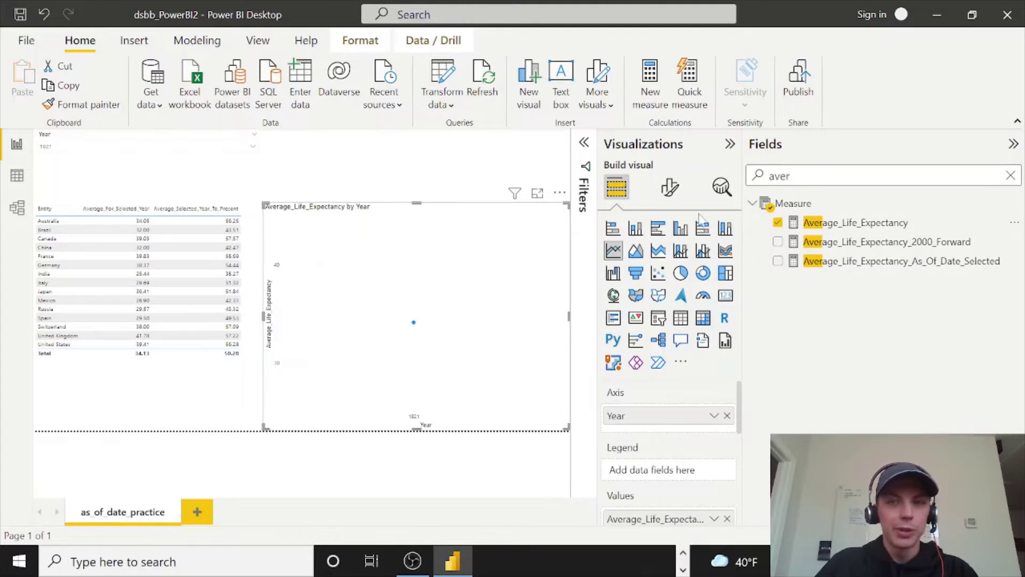
{"action": "left_click", "coordinate": [822, 147]}
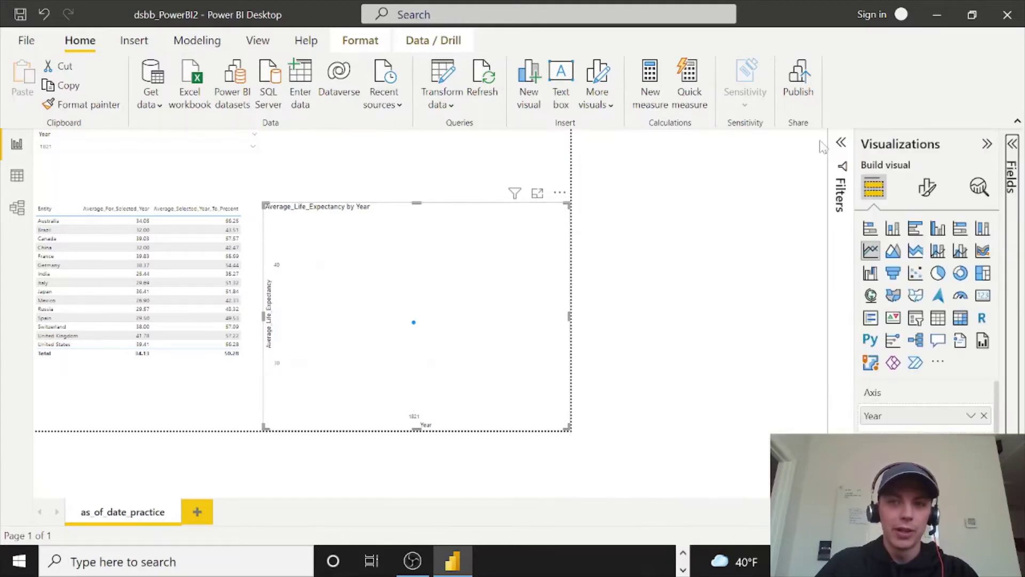
- Select the Year slicer and turn on Edit interactions
{"action": "left_click", "coordinate": [246, 171]}
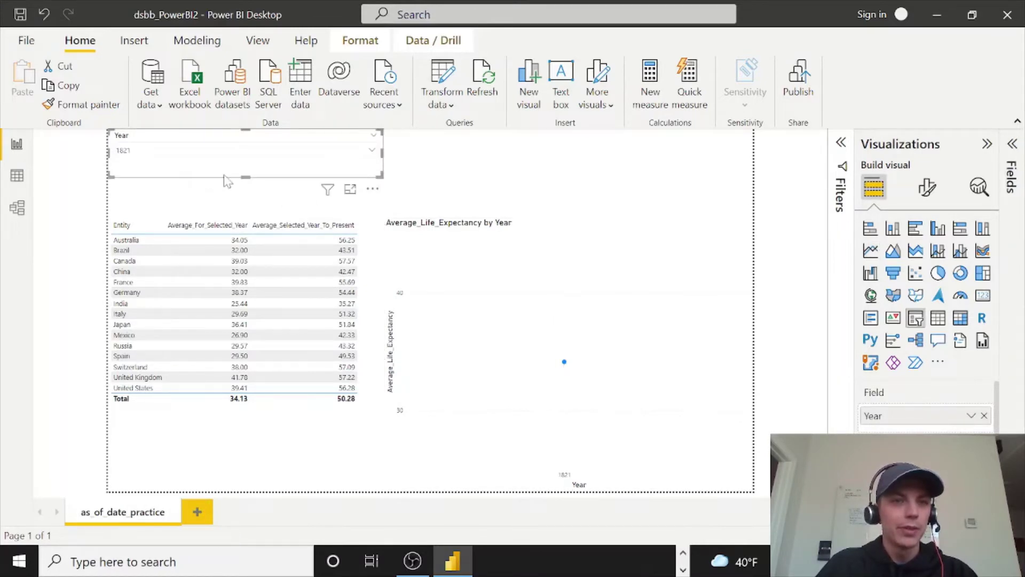
{"action": "left_click", "coordinate": [362, 48]}
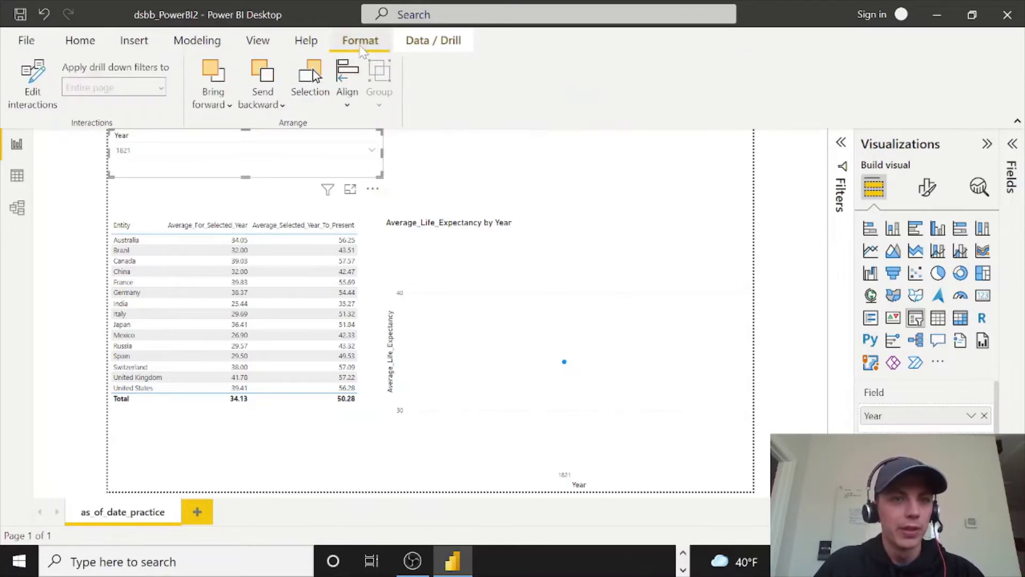
{"action": "left_click", "coordinate": [47, 103]}
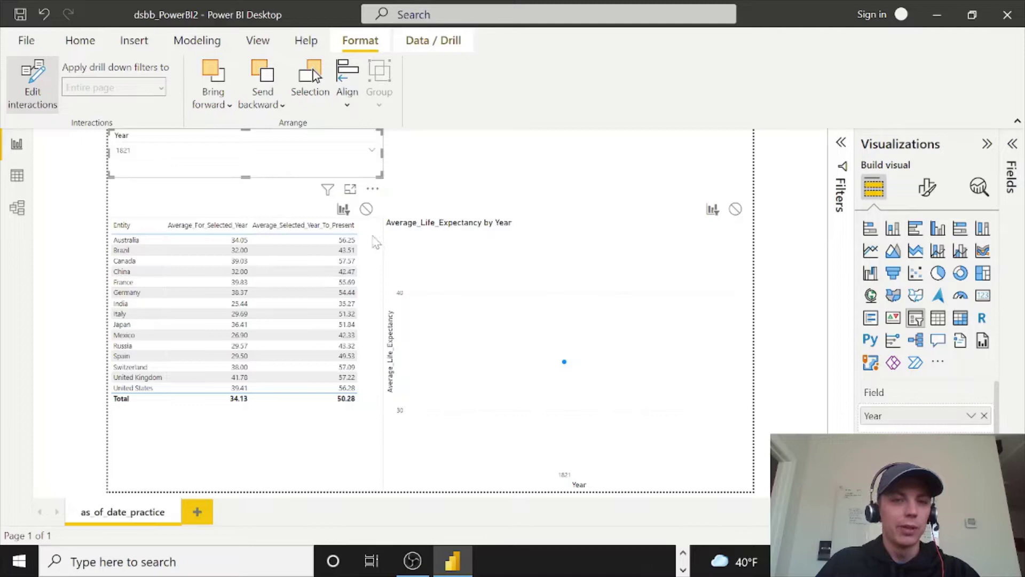
- Set the slicer's interaction to Filter for the table and None for the line chart
{"action": "left_click", "coordinate": [366, 209]}
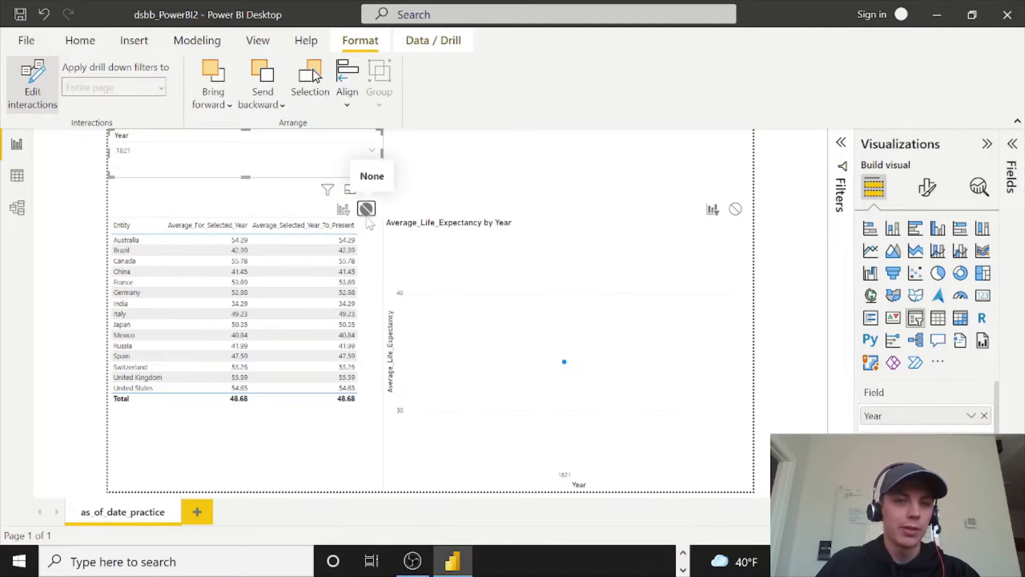
{"action": "left_click", "coordinate": [343, 210]}
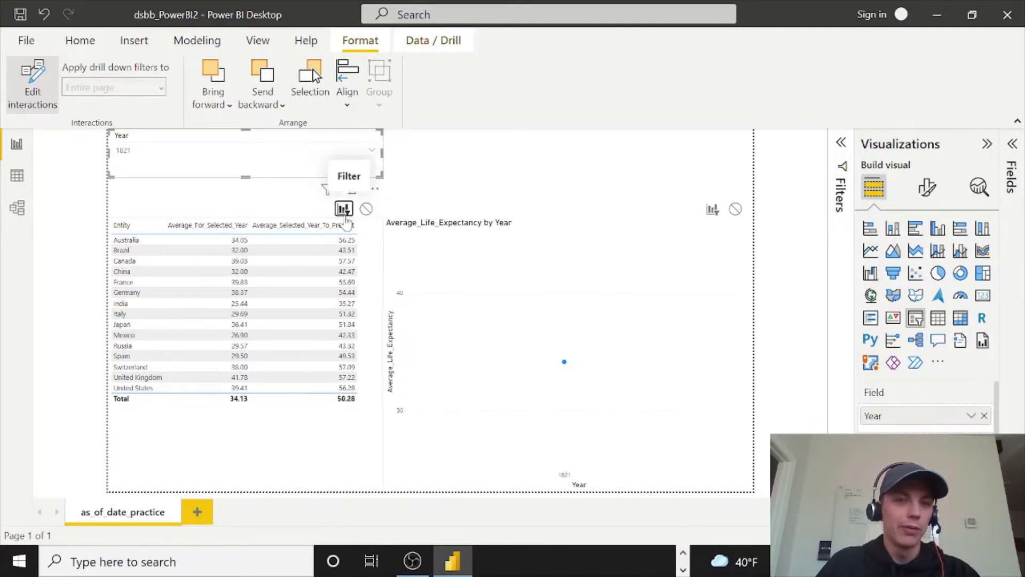
{"action": "mouse_move", "coordinate": [729, 246]}
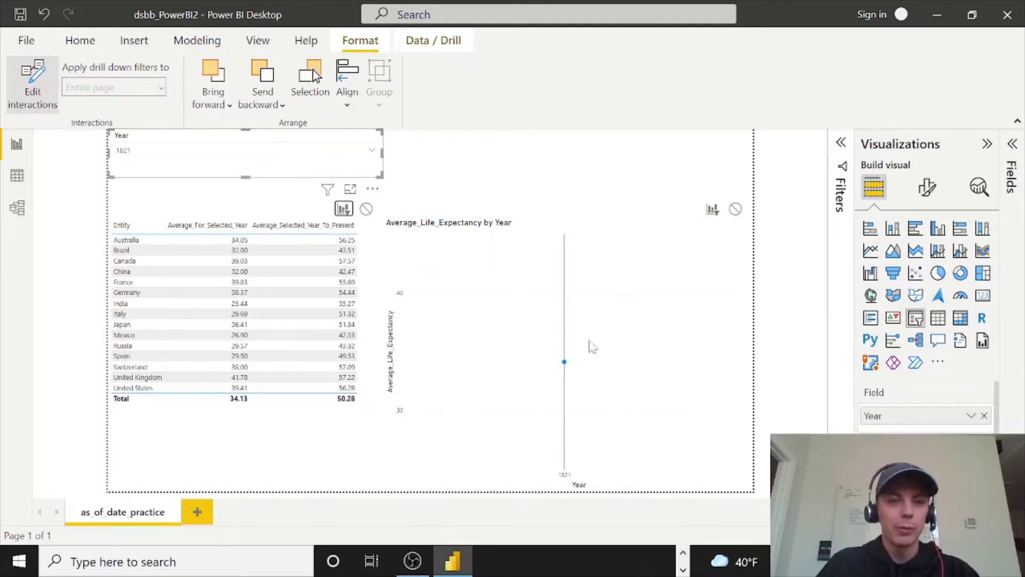
{"action": "mouse_move", "coordinate": [541, 317]}
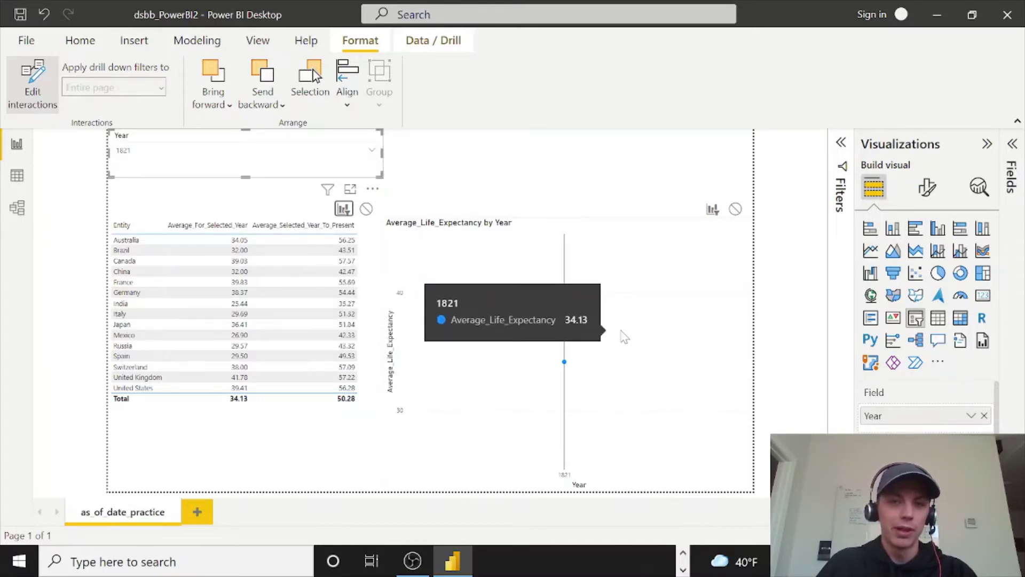
{"action": "left_click", "coordinate": [735, 209]}
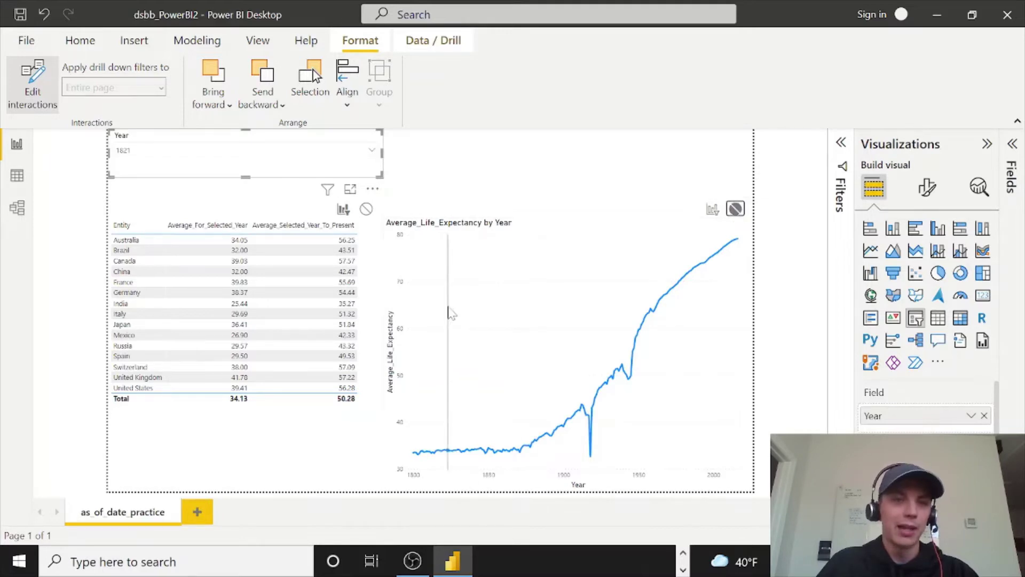
- Choose 1806 in the Year dropdown, changing the table totals to 33.90 and 49.10
{"action": "left_click", "coordinate": [246, 152]}
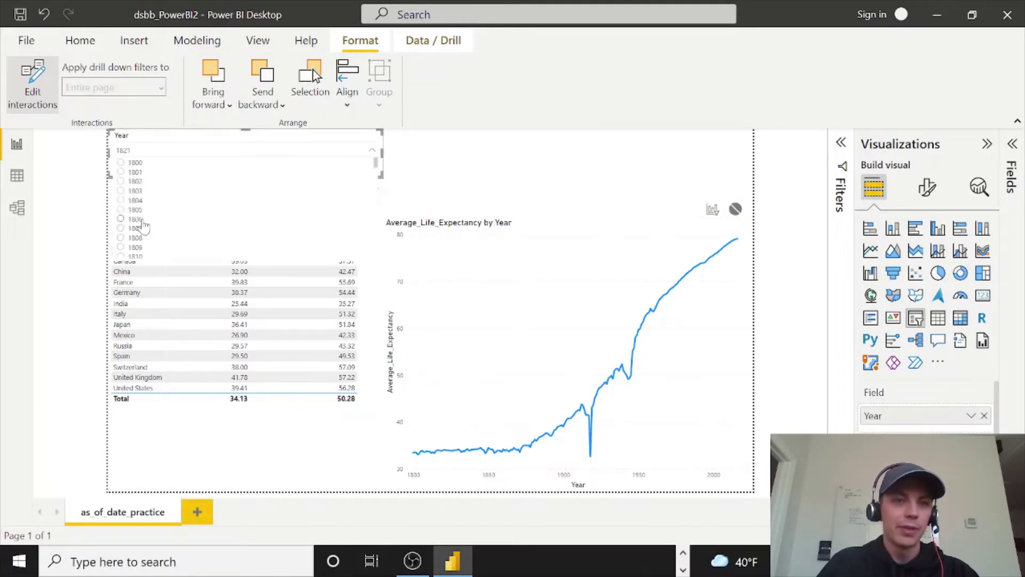
{"action": "left_click", "coordinate": [143, 222]}
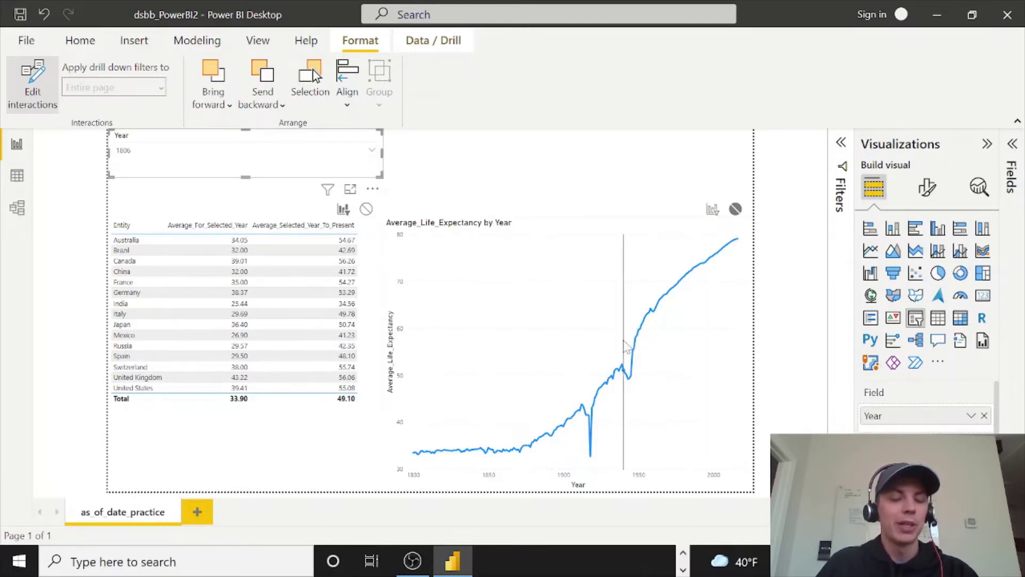
{"action": "mouse_move", "coordinate": [626, 346]}
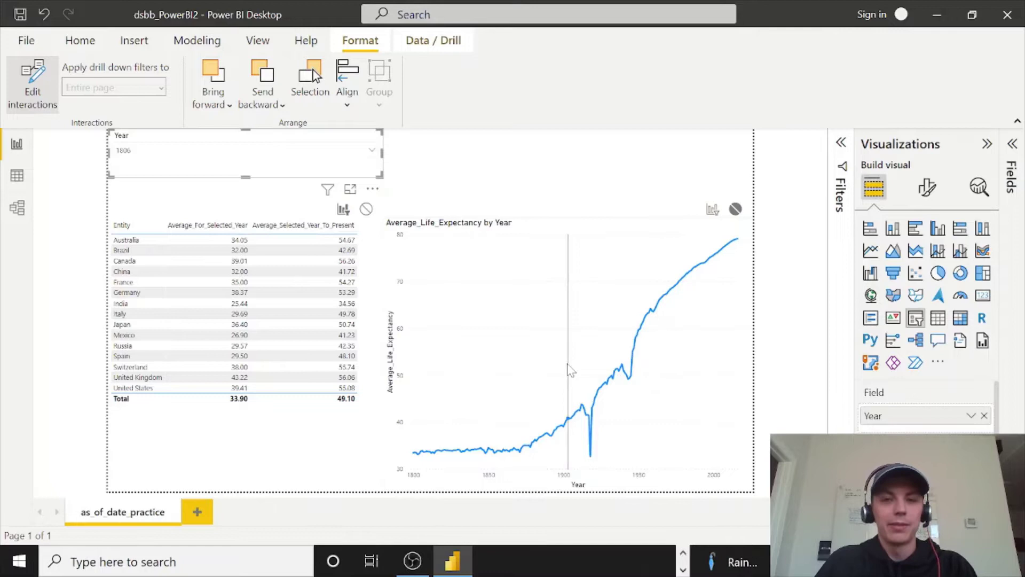
{"action": "mouse_move", "coordinate": [570, 368]}
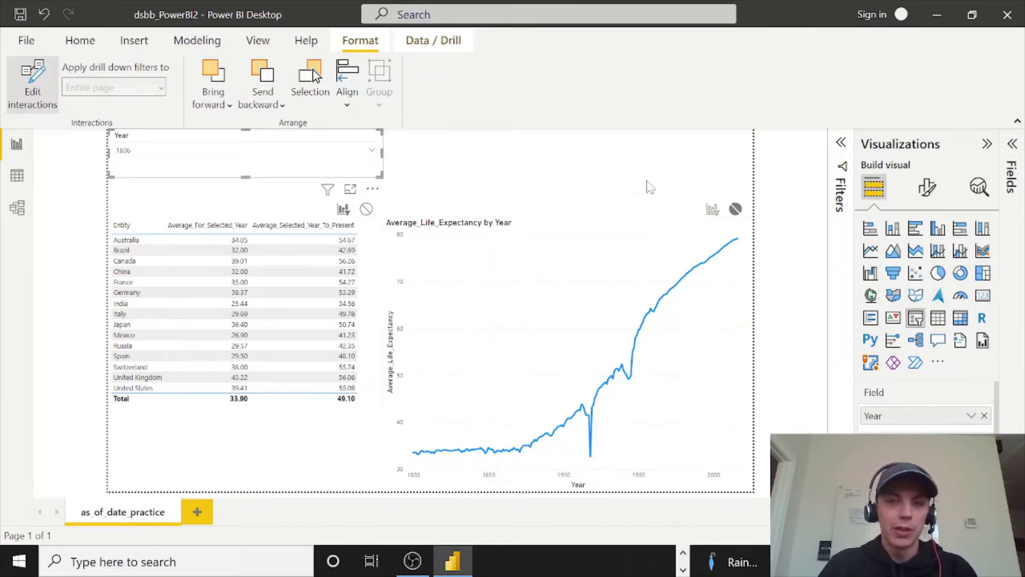
- Deselect the Year slicer and select the life-expectancy line chart
{"action": "left_click", "coordinate": [636, 194]}
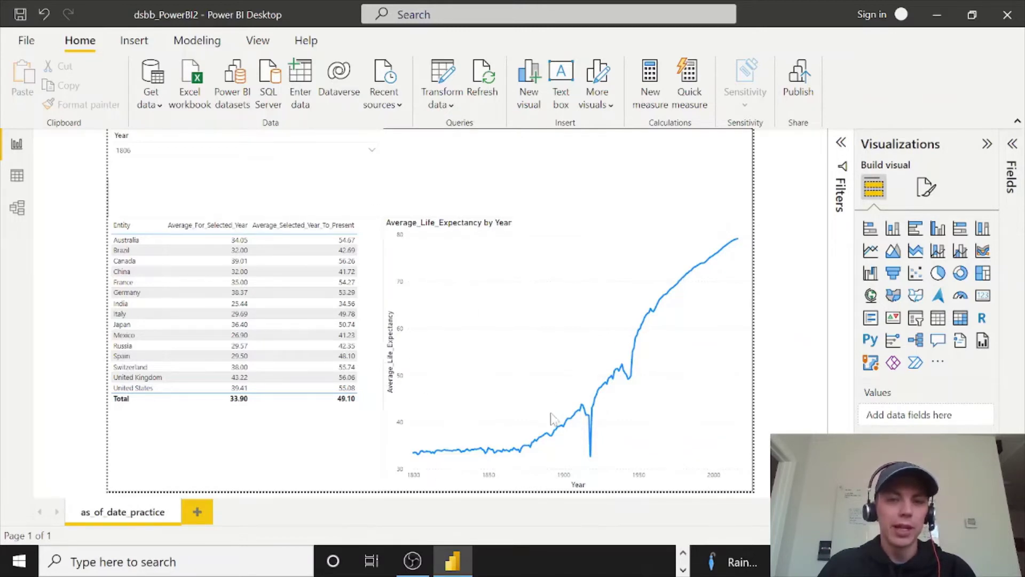
{"action": "mouse_move", "coordinate": [730, 391]}
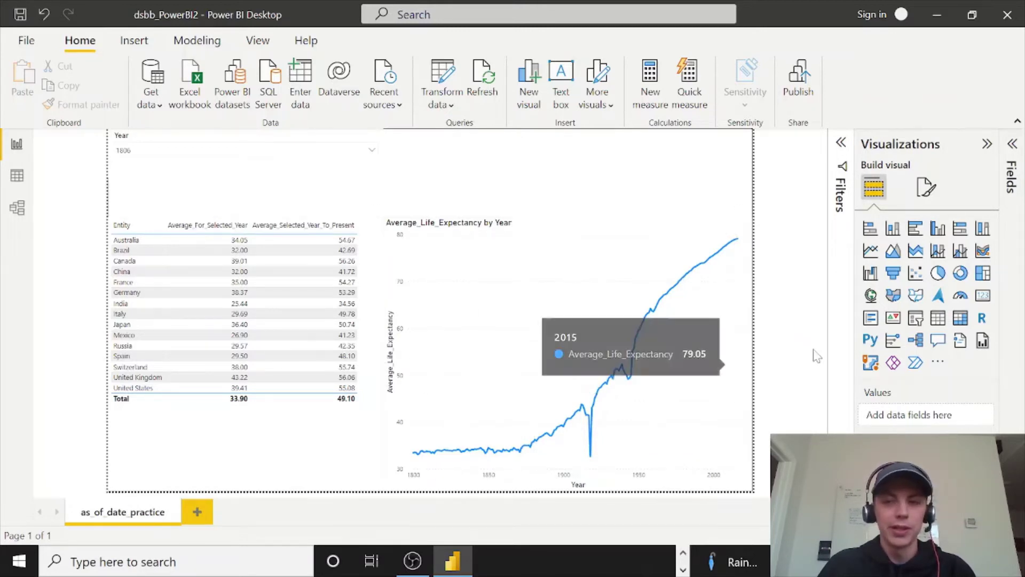
{"action": "left_click", "coordinate": [715, 229]}
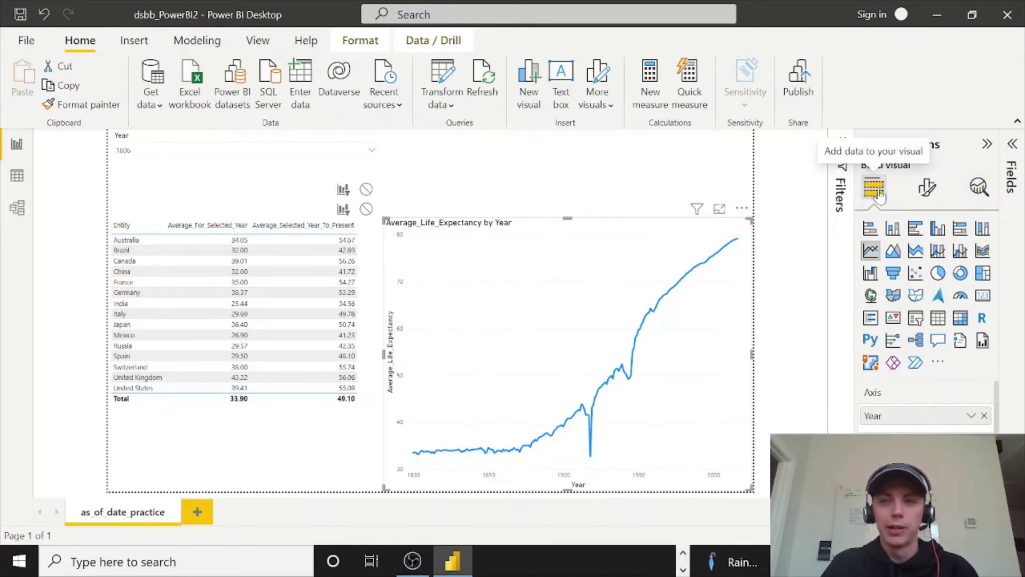
- In the line chart's Analytics options, toggle a trend line on and off, leaving none
{"action": "left_click", "coordinate": [928, 190]}
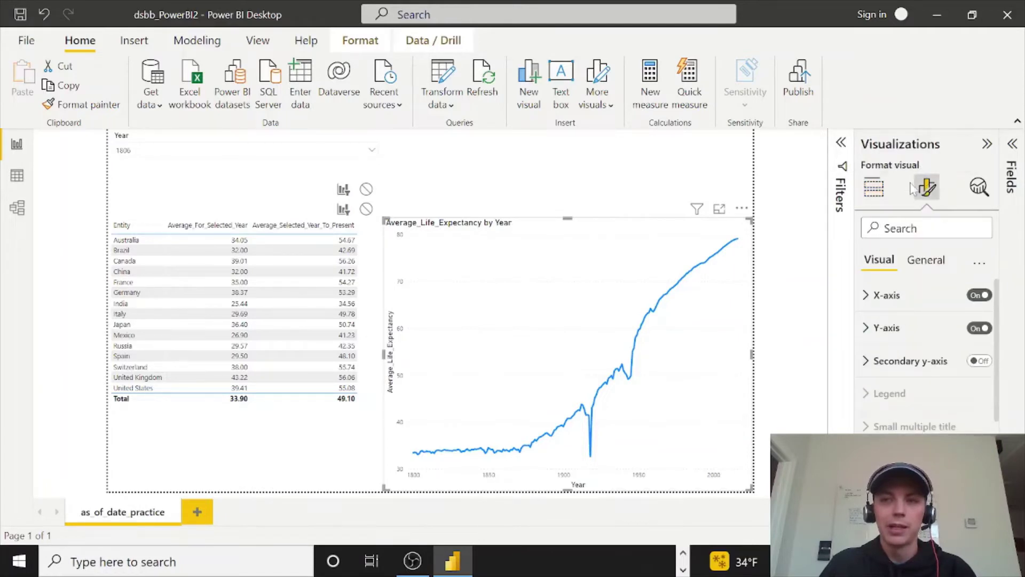
{"action": "left_click", "coordinate": [977, 192]}
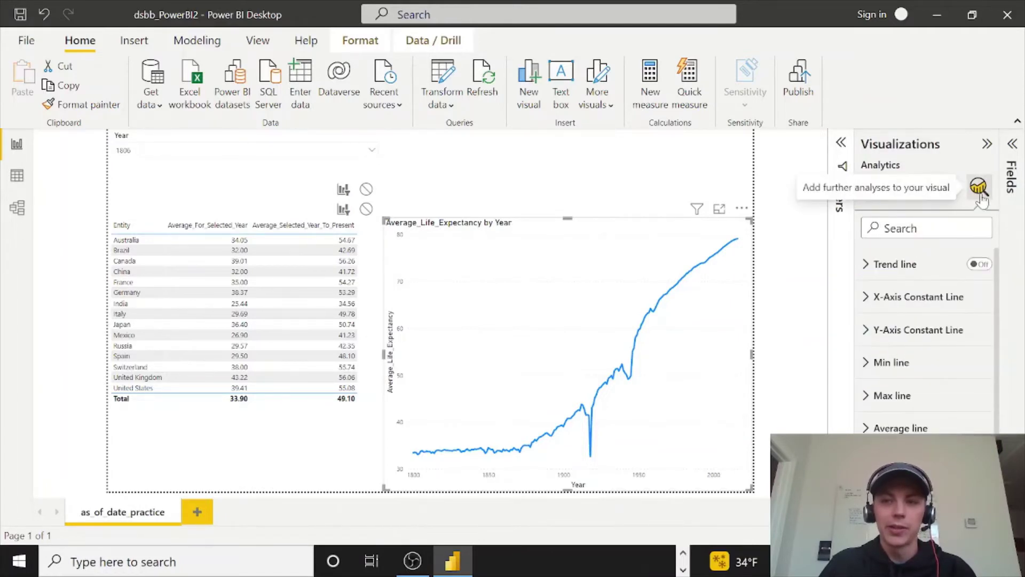
{"action": "left_click", "coordinate": [975, 266]}
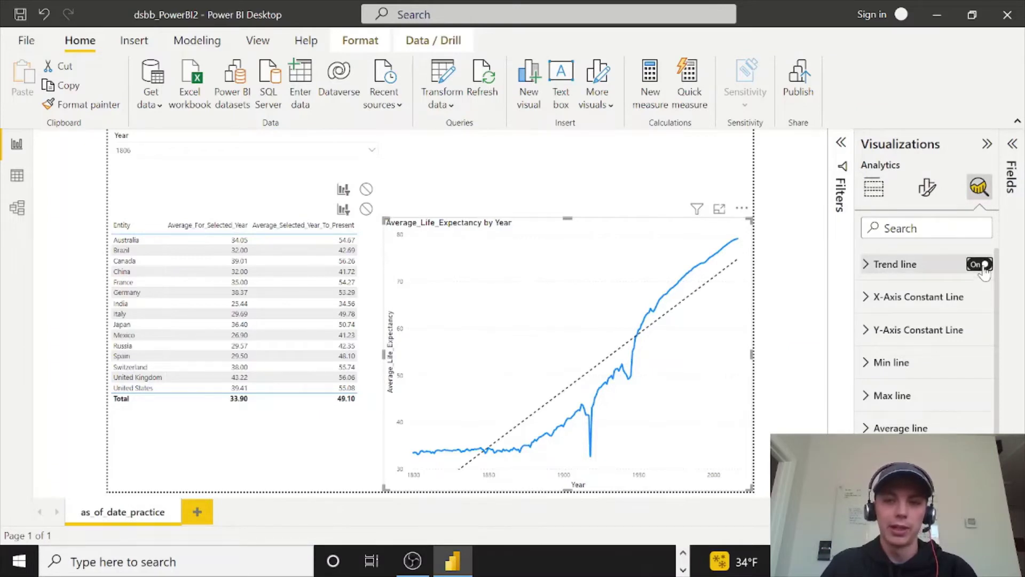
{"action": "left_click", "coordinate": [982, 265]}
{"action": "scroll", "coordinate": [948, 291], "scroll_direction": "down", "scroll_amount": 2}
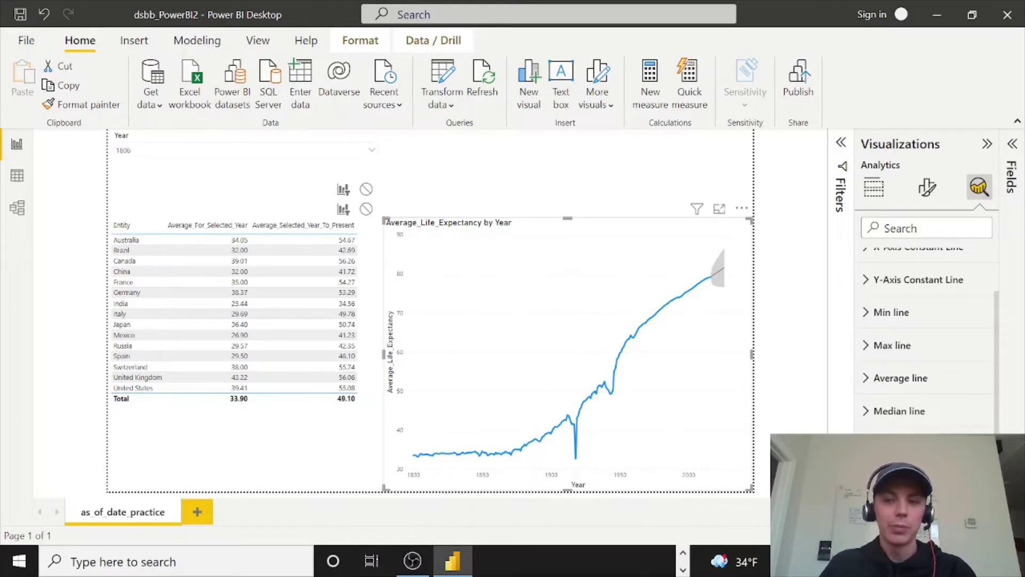
- Bring up the Forecast options and keep the forecast units as Points
{"action": "scroll", "coordinate": [907, 368], "scroll_direction": "down", "scroll_amount": 3}
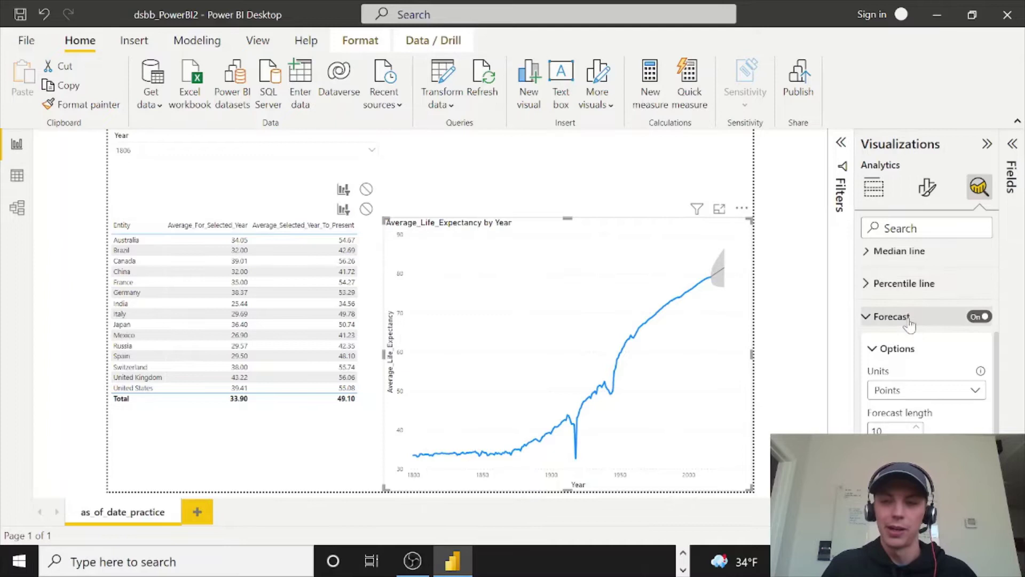
{"action": "scroll", "coordinate": [938, 367], "scroll_direction": "down", "scroll_amount": 1}
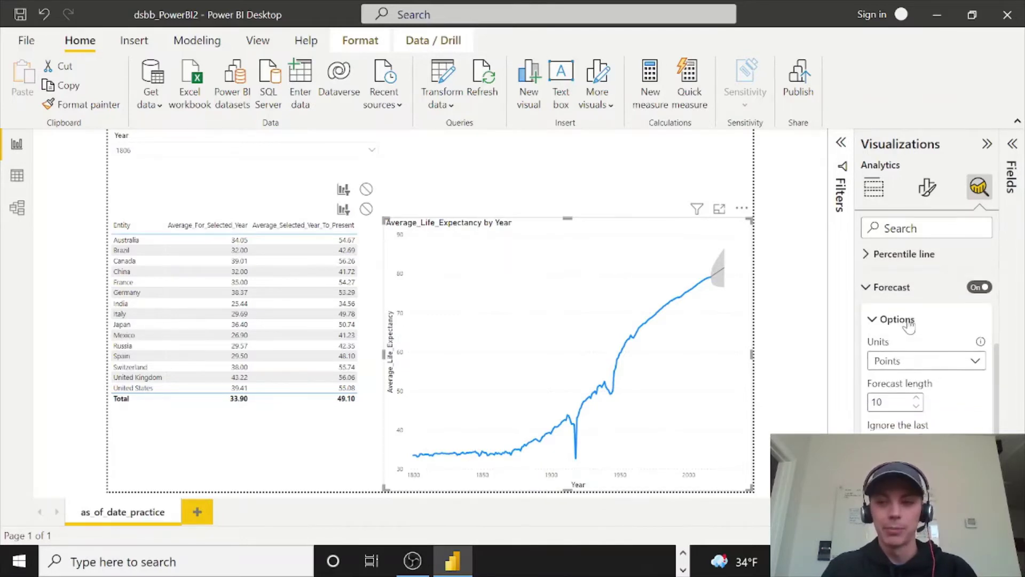
{"action": "scroll", "coordinate": [910, 325], "scroll_direction": "down", "scroll_amount": 2}
{"action": "scroll", "coordinate": [910, 323], "scroll_direction": "up", "scroll_amount": 2}
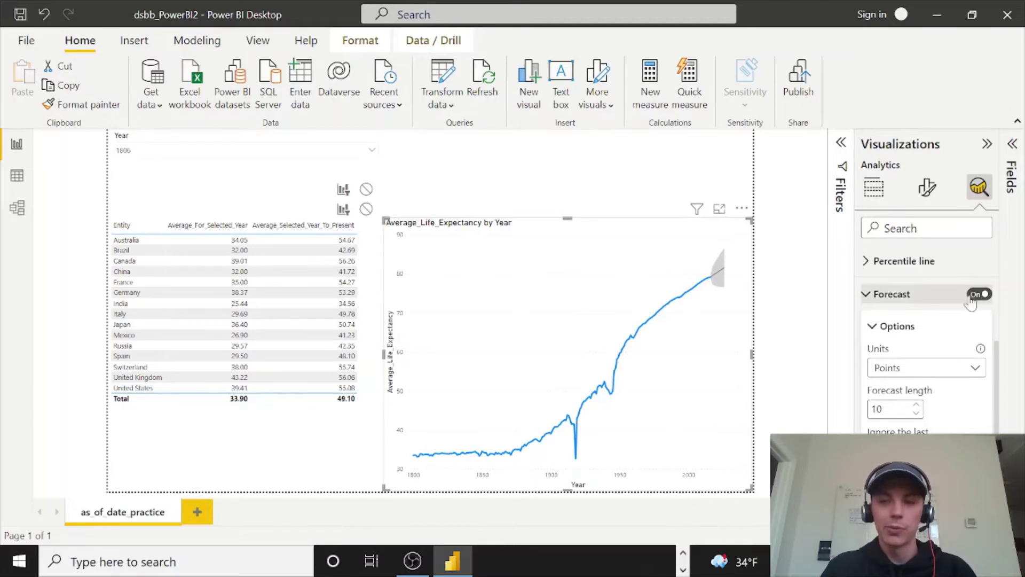
{"action": "scroll", "coordinate": [919, 331], "scroll_direction": "down", "scroll_amount": 1}
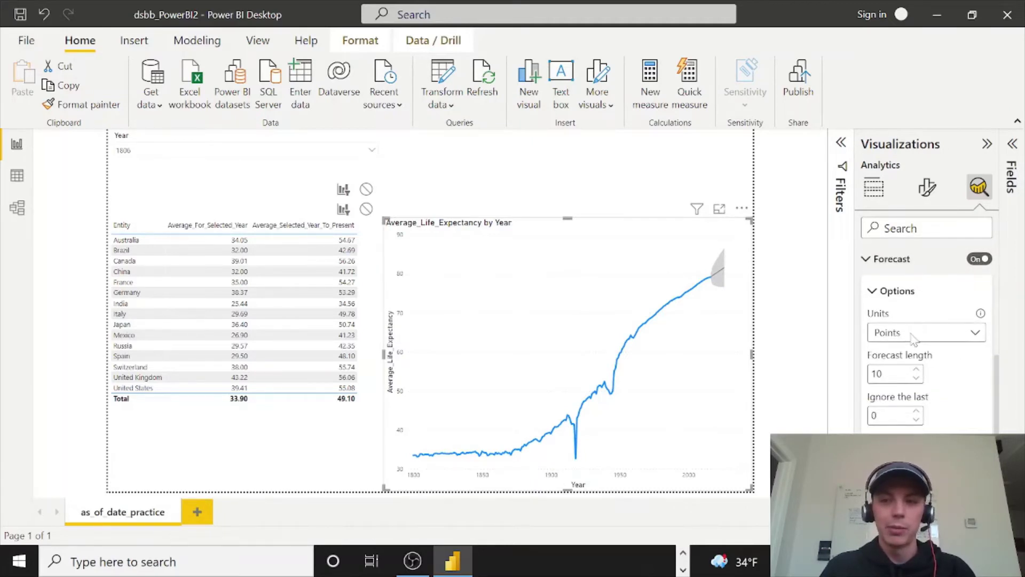
{"action": "left_click", "coordinate": [915, 333]}
{"action": "left_click", "coordinate": [932, 386]}
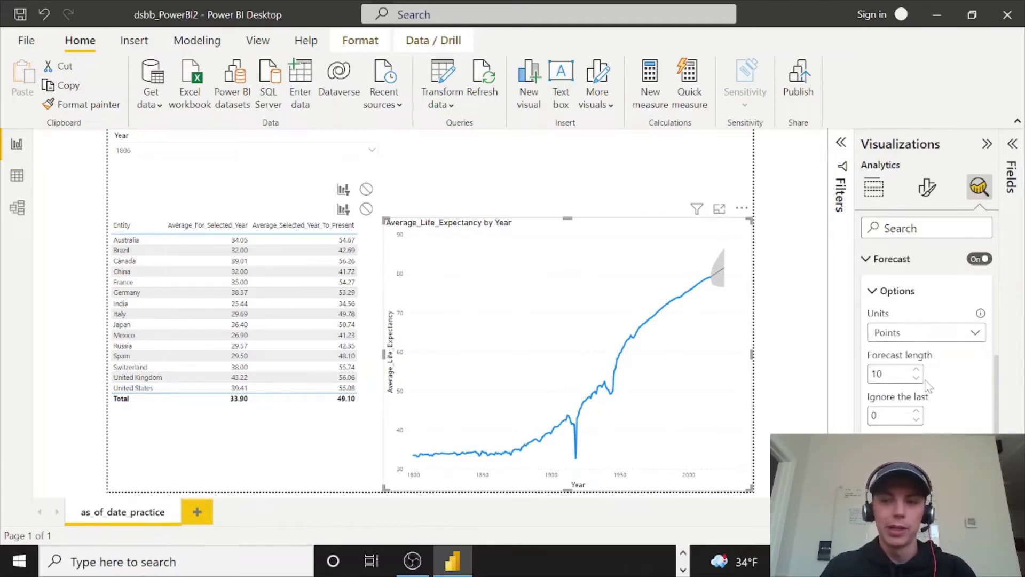
- Set the forecast length to 50 points and show the chart in Focus mode
{"action": "right_click", "coordinate": [916, 375]}
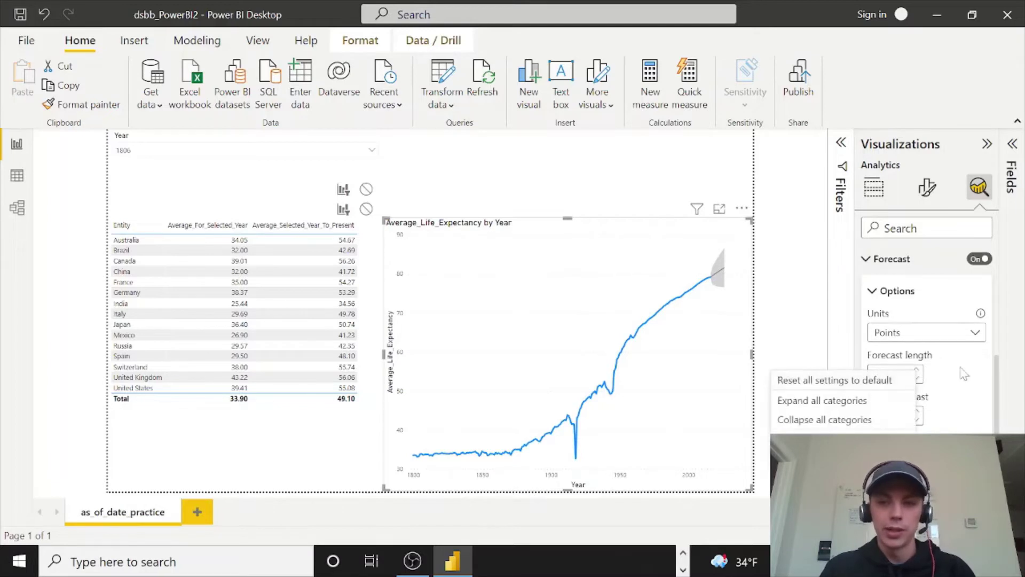
{"action": "left_click", "coordinate": [917, 374]}
{"action": "left_click", "coordinate": [917, 372]}
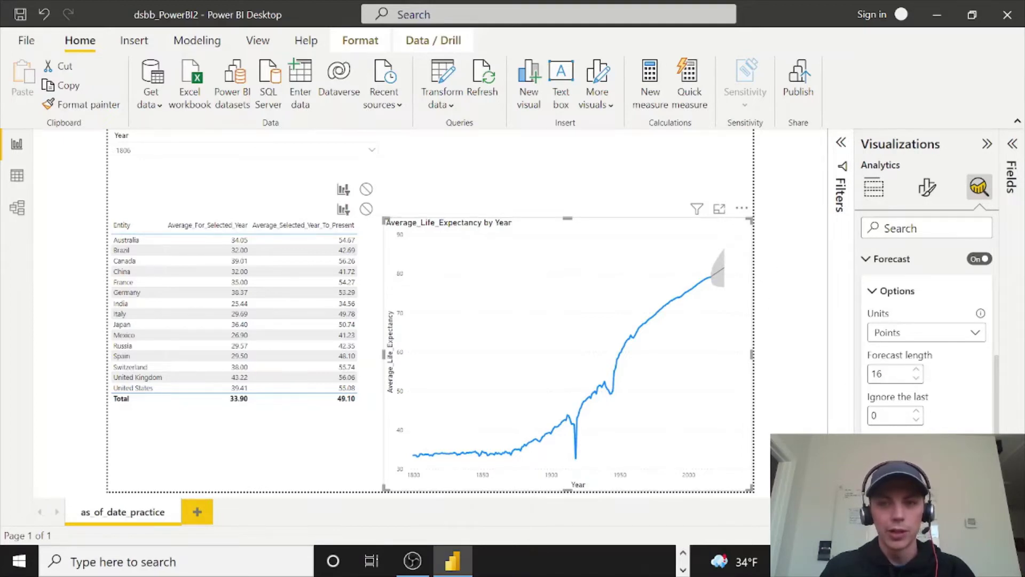
{"action": "left_click_drag", "start_coordinate": [886, 374], "coordinate": [855, 380]}
{"action": "type", "text": "50"}
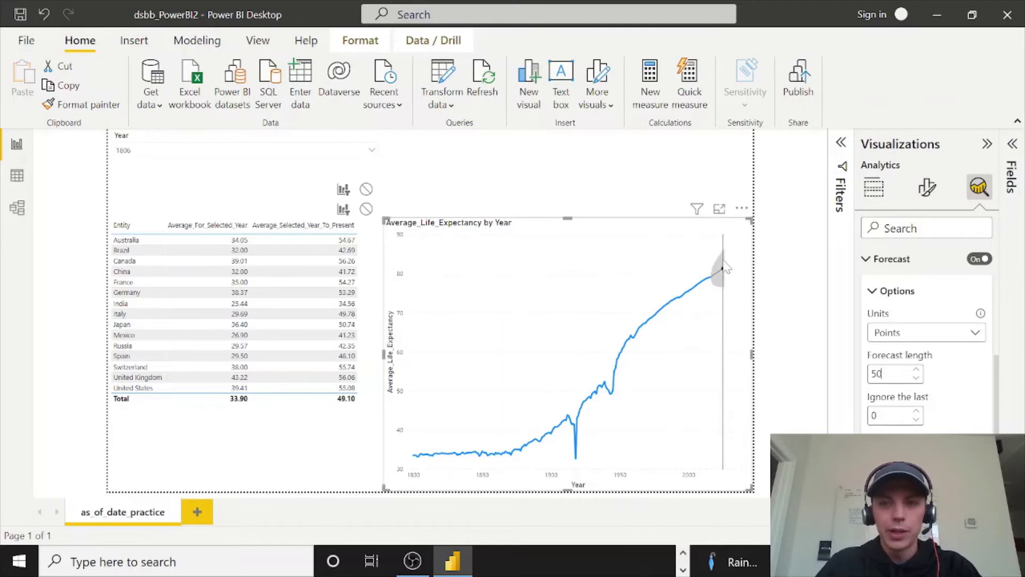
{"action": "mouse_move", "coordinate": [725, 270]}
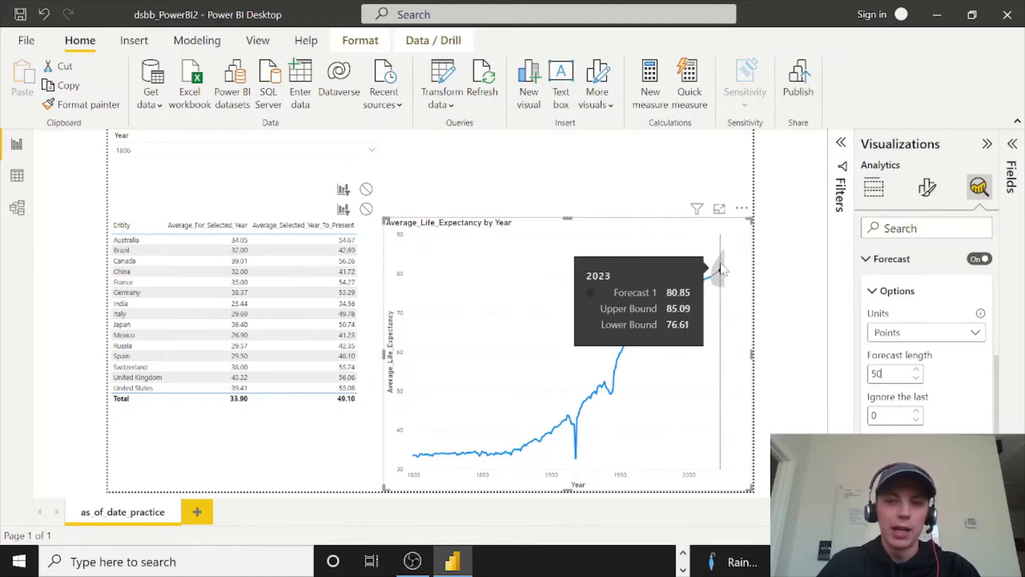
{"action": "left_click", "coordinate": [719, 210]}
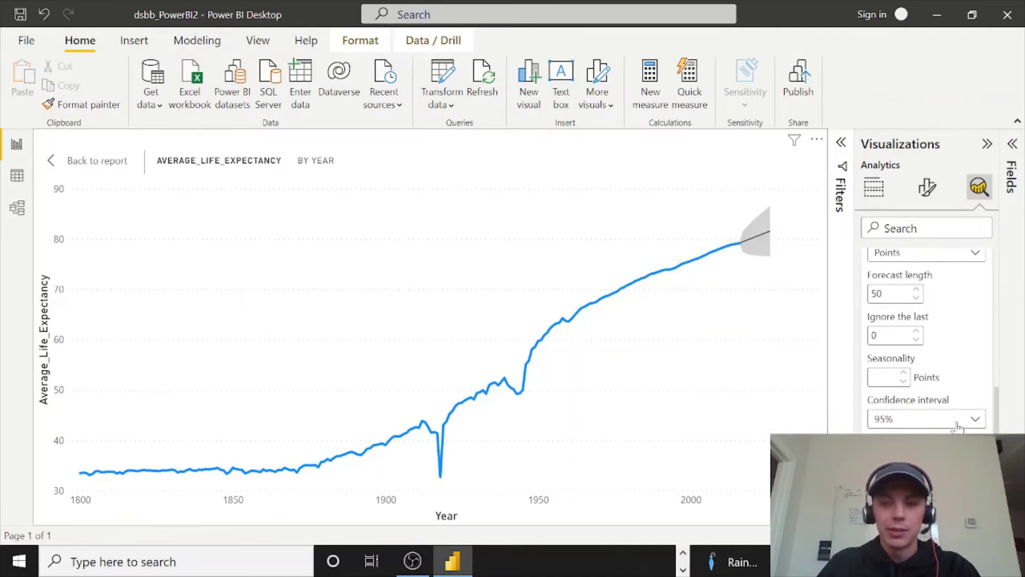
- Set the forecast line style to Dotted with 79% transparency
{"action": "scroll", "coordinate": [961, 422], "scroll_direction": "down", "scroll_amount": 2}
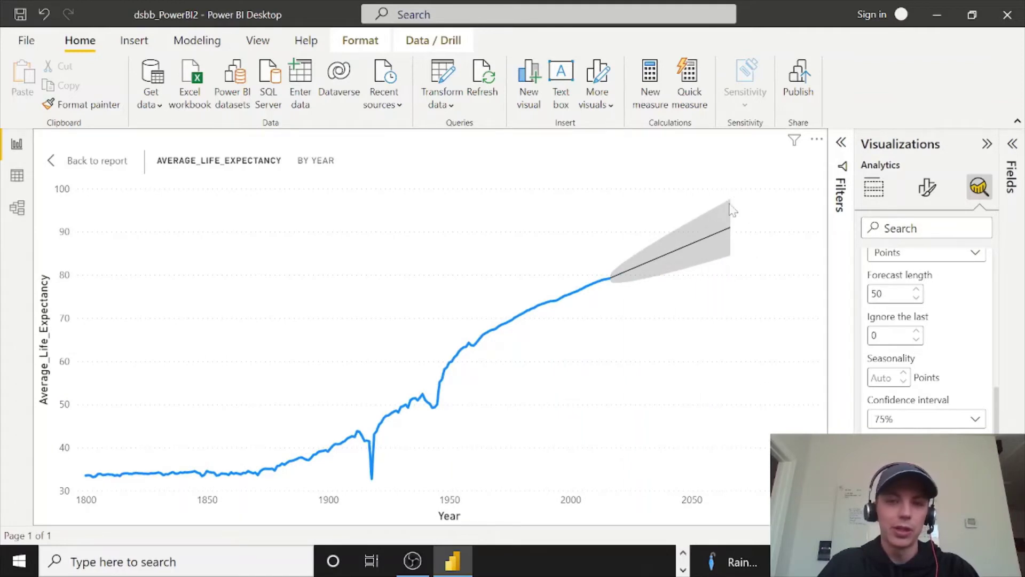
{"action": "scroll", "coordinate": [956, 328], "scroll_direction": "up", "scroll_amount": 2}
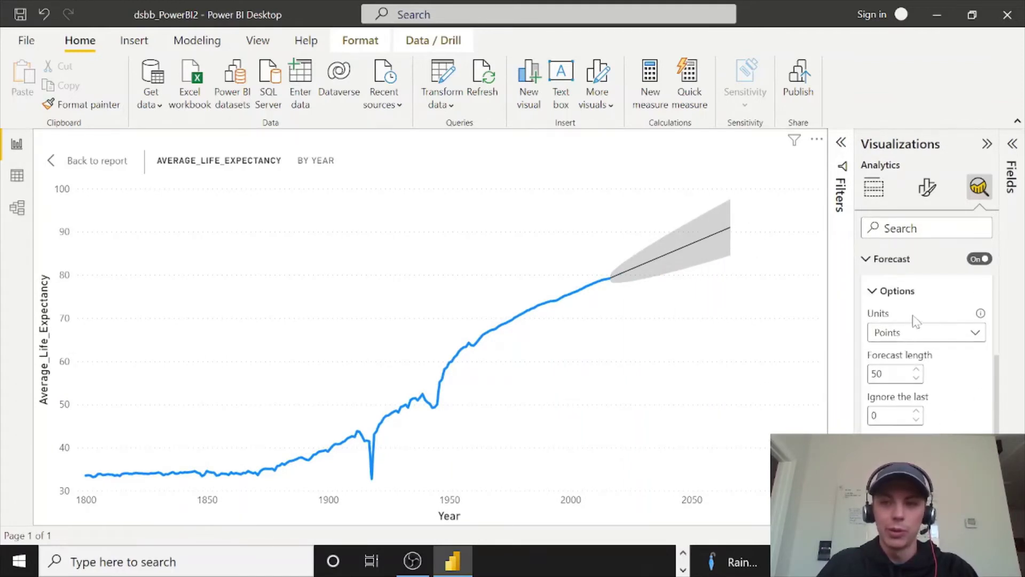
{"action": "scroll", "coordinate": [916, 321], "scroll_direction": "down", "scroll_amount": 4}
{"action": "left_click", "coordinate": [902, 413]}
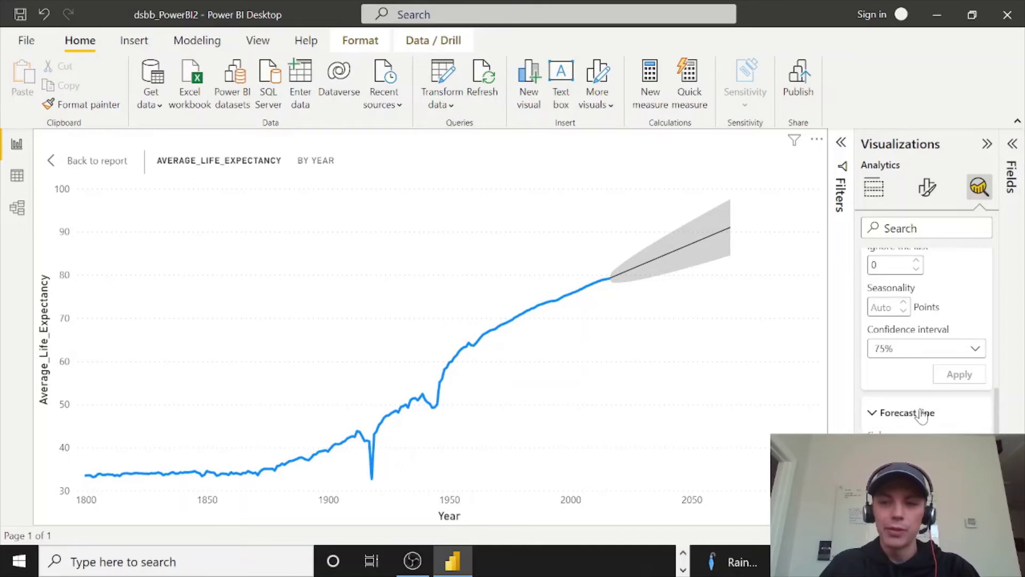
{"action": "scroll", "coordinate": [919, 341], "scroll_direction": "down", "scroll_amount": 3}
{"action": "left_click", "coordinate": [895, 359]}
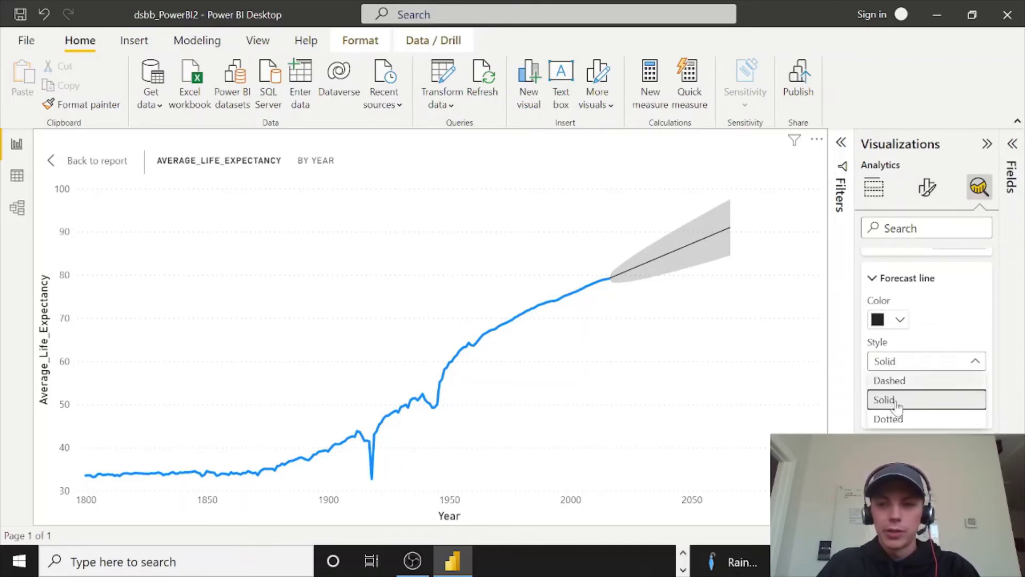
{"action": "left_click", "coordinate": [898, 422]}
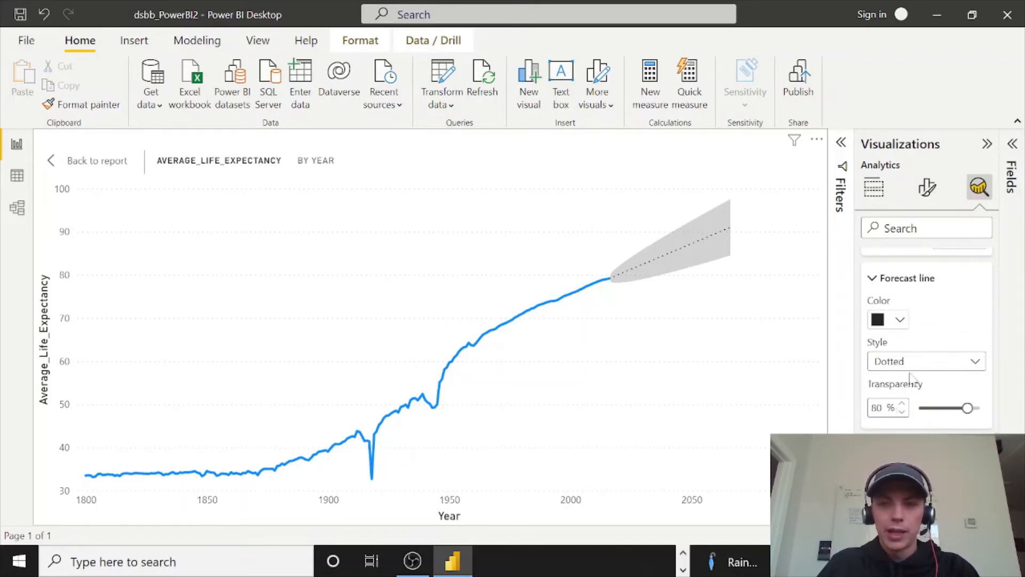
{"action": "left_click", "coordinate": [902, 412]}
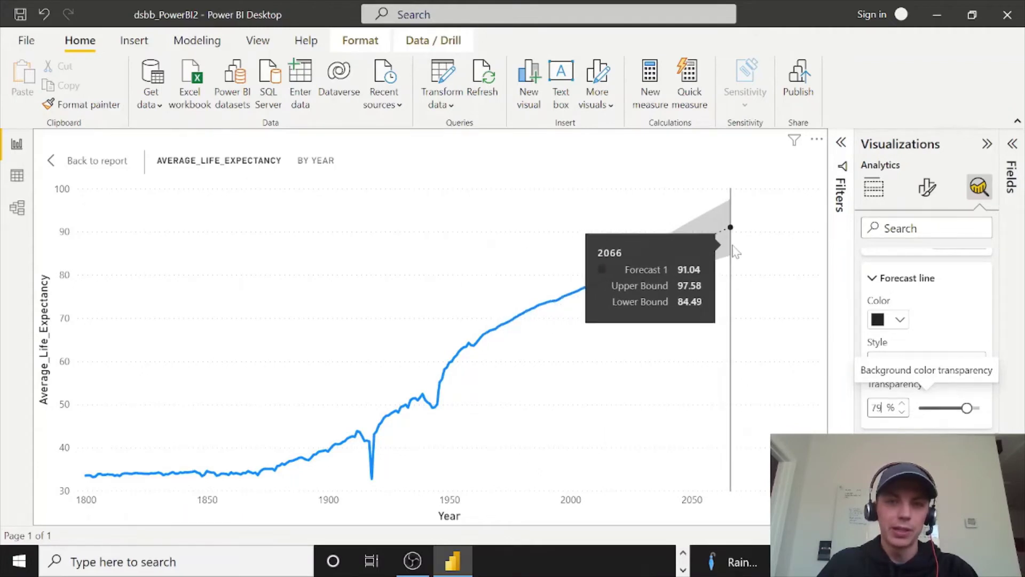
- Turn off Forecast in the chart's Analytics pane, so the line ends around 2015
{"action": "scroll", "coordinate": [891, 294], "scroll_direction": "up", "scroll_amount": 5}
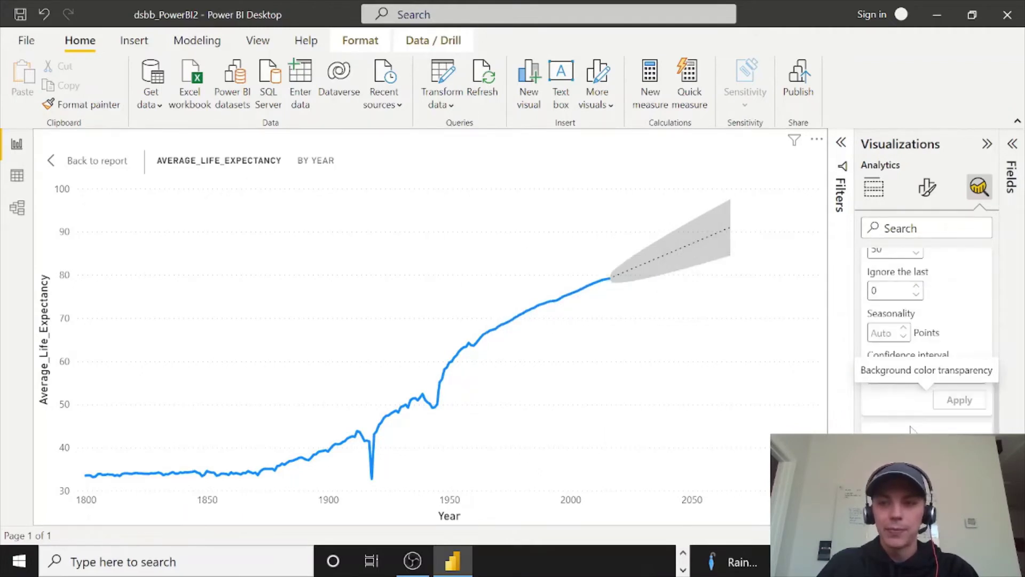
{"action": "scroll", "coordinate": [886, 310], "scroll_direction": "up", "scroll_amount": 3}
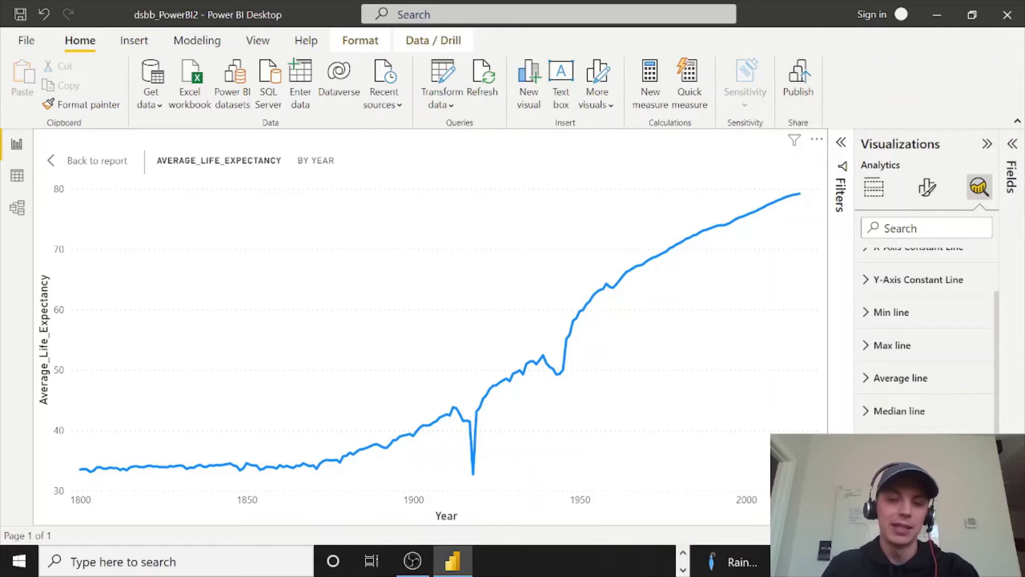
{"action": "mouse_move", "coordinate": [340, 291]}
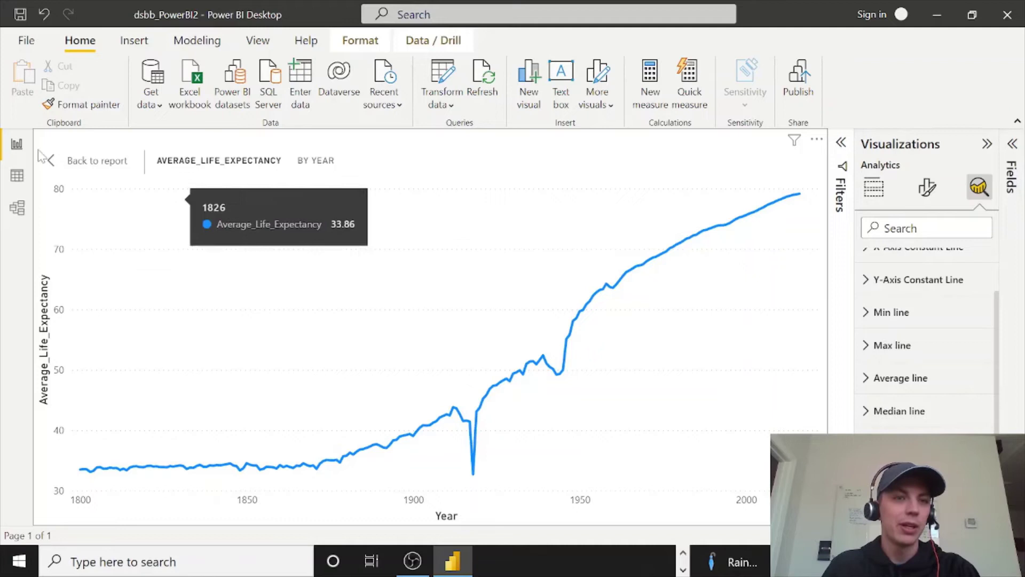
- Return to the report page, swap Visualizations for the Fields pane, and open the Data view
{"action": "left_click", "coordinate": [75, 162]}
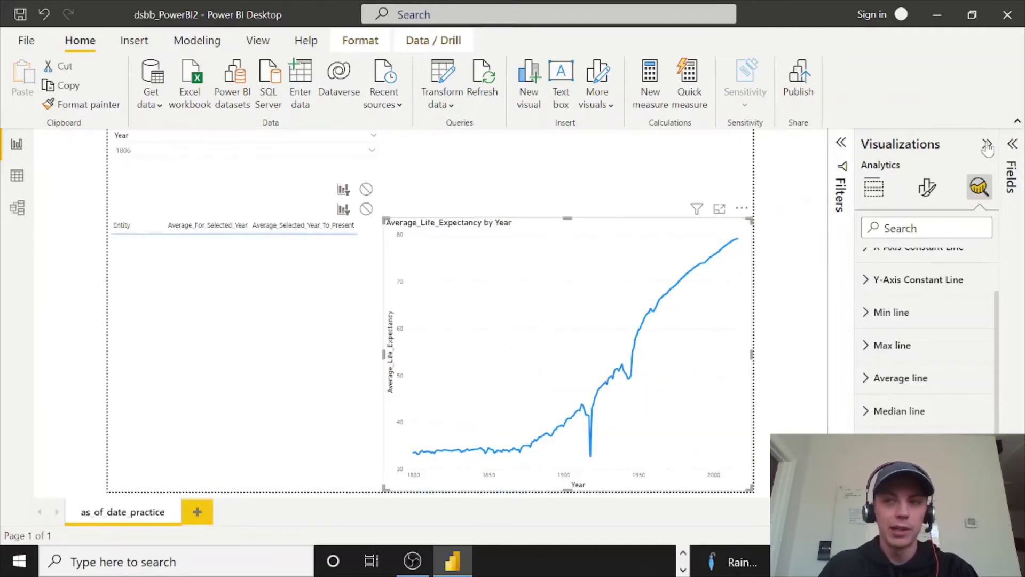
{"action": "left_click", "coordinate": [986, 144]}
{"action": "left_click", "coordinate": [1013, 143]}
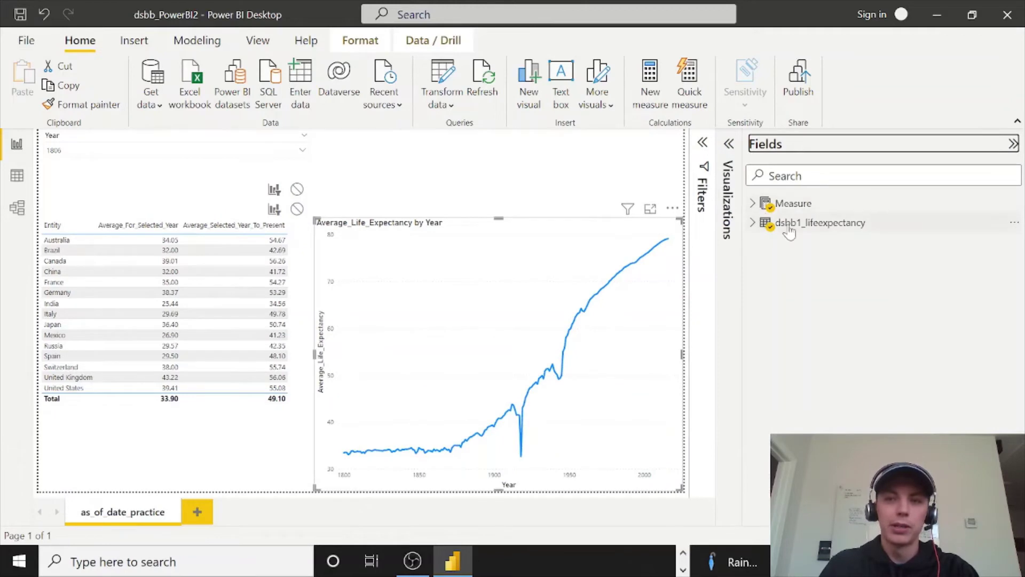
{"action": "right_click", "coordinate": [789, 224]}
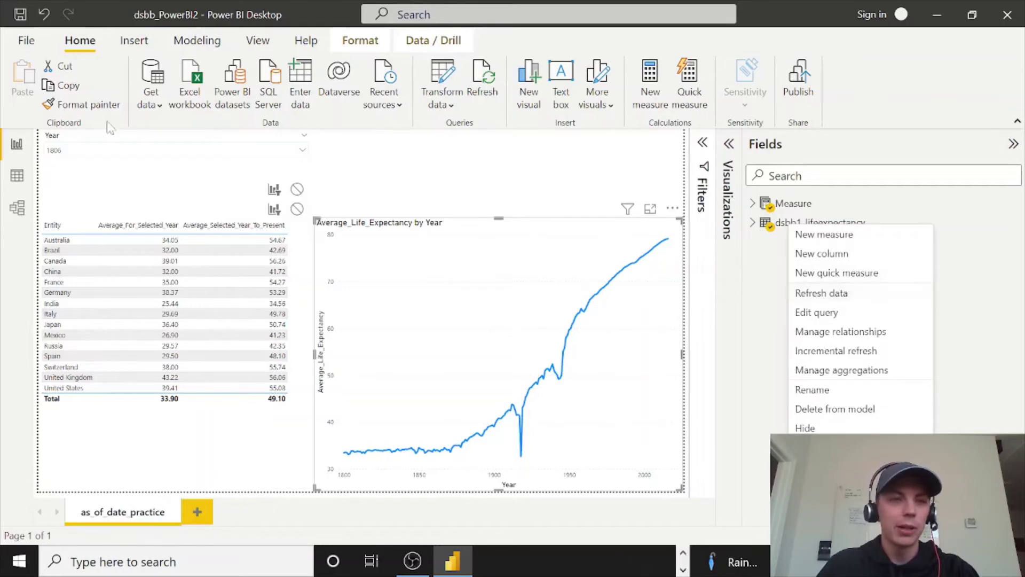
{"action": "left_click", "coordinate": [22, 184]}
{"action": "left_click", "coordinate": [21, 184]}
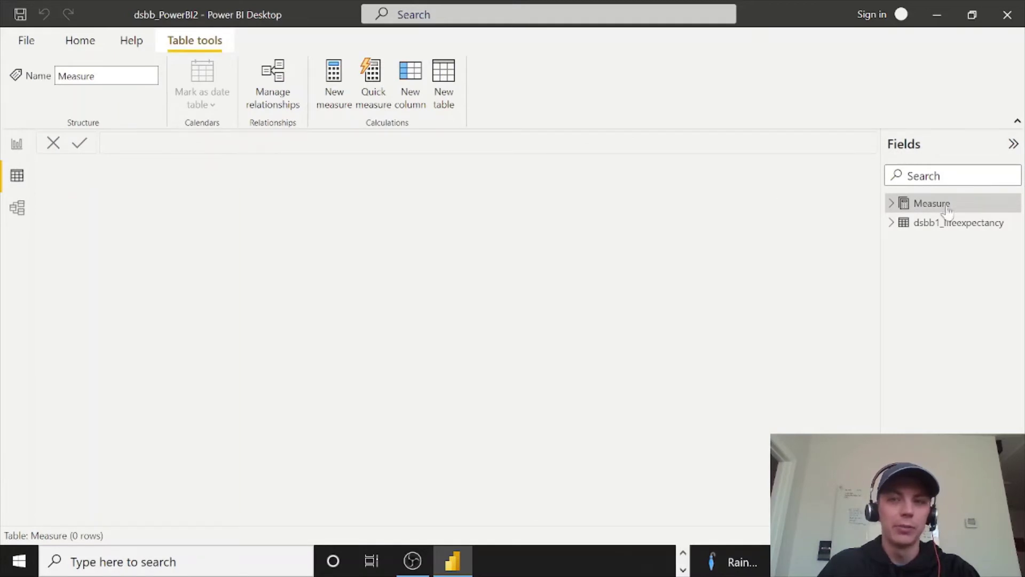
- Add column First_of_the_Year = "1/1/"&dsbb1_lifeexpectancy[Year] to the dsbb1_lifeexpectancy table
{"action": "left_click", "coordinate": [926, 227]}
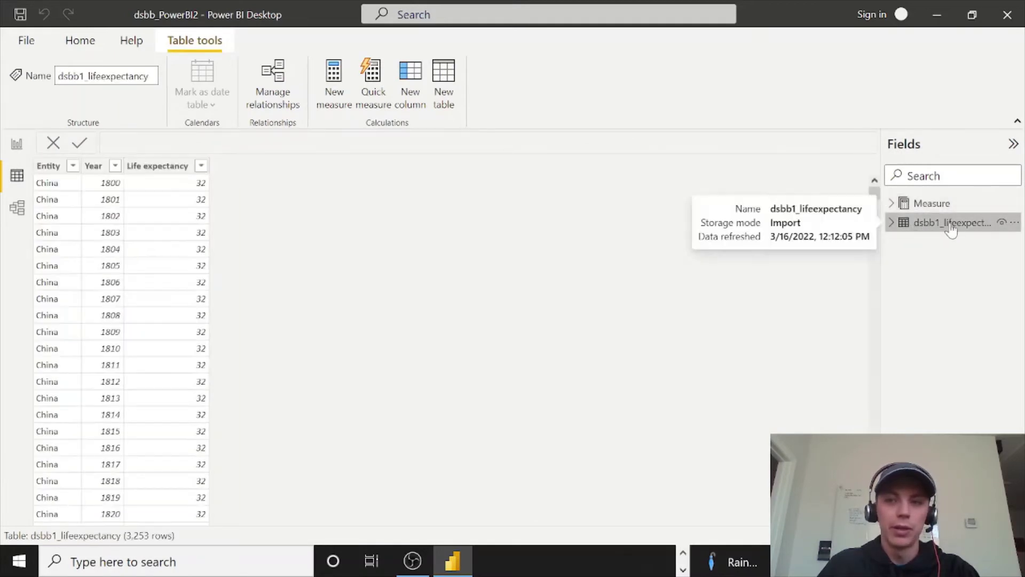
{"action": "left_click", "coordinate": [159, 167]}
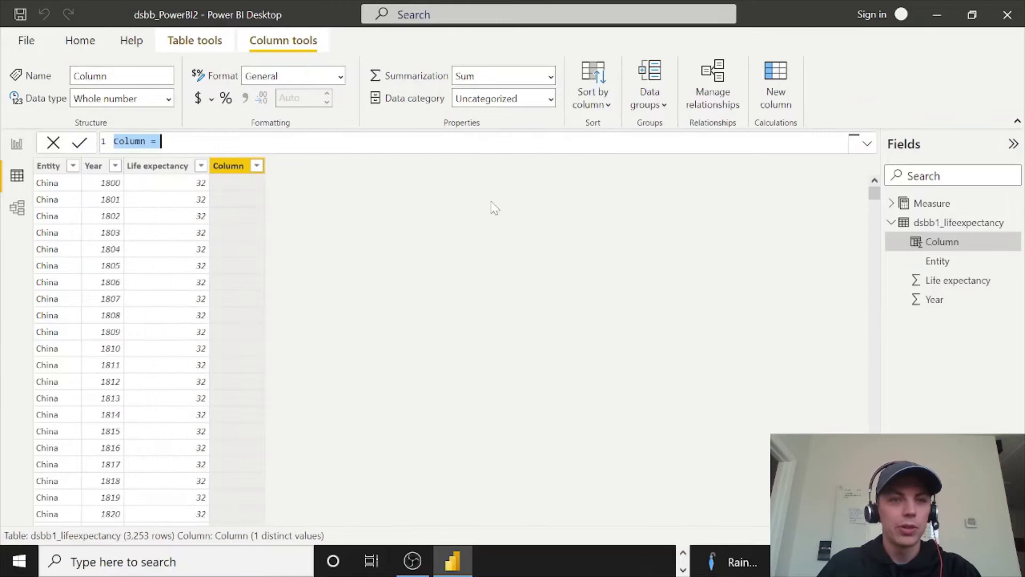
{"action": "type", "text": "L"}
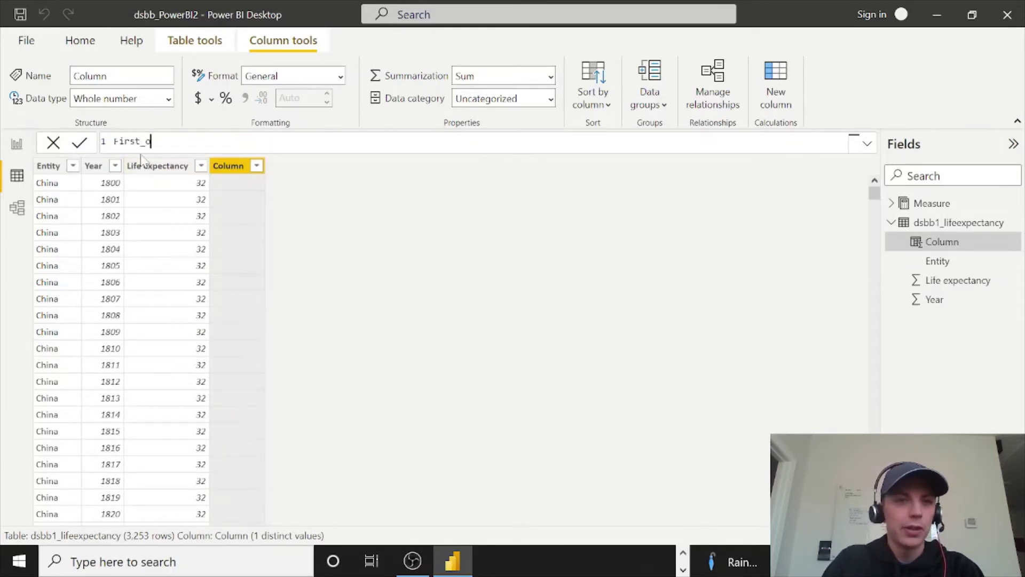
{"action": "type", "text": "irst_of_th"}
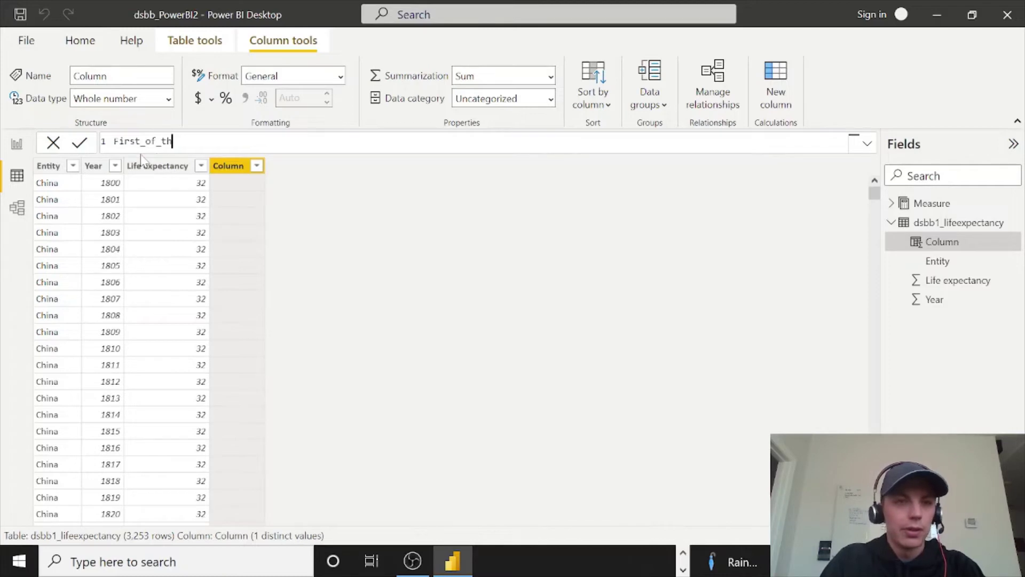
{"action": "type", "text": "e_Year = \"1/1/\"&"}
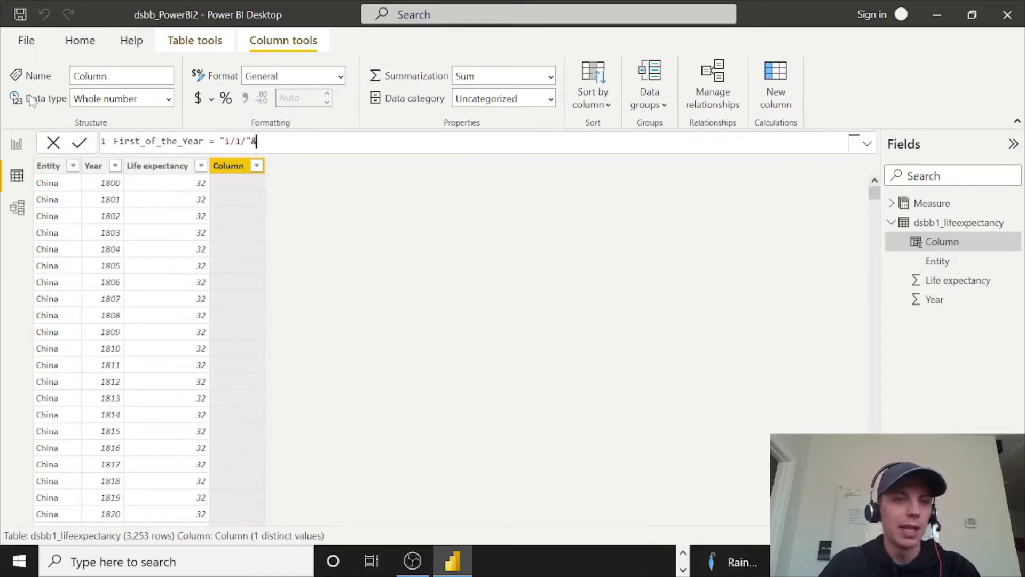
{"action": "type", "text": "ear"}
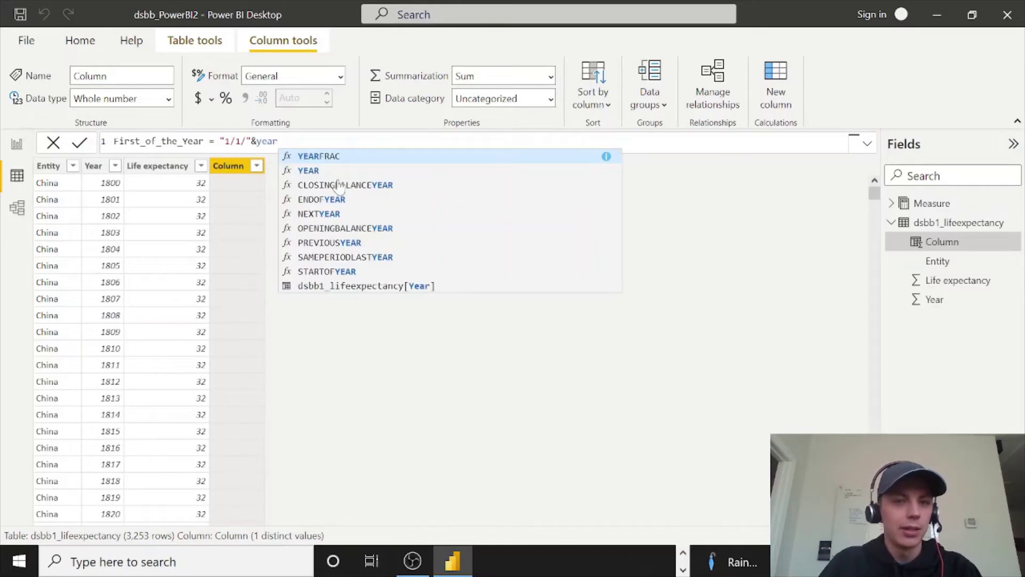
{"action": "left_click", "coordinate": [368, 292]}
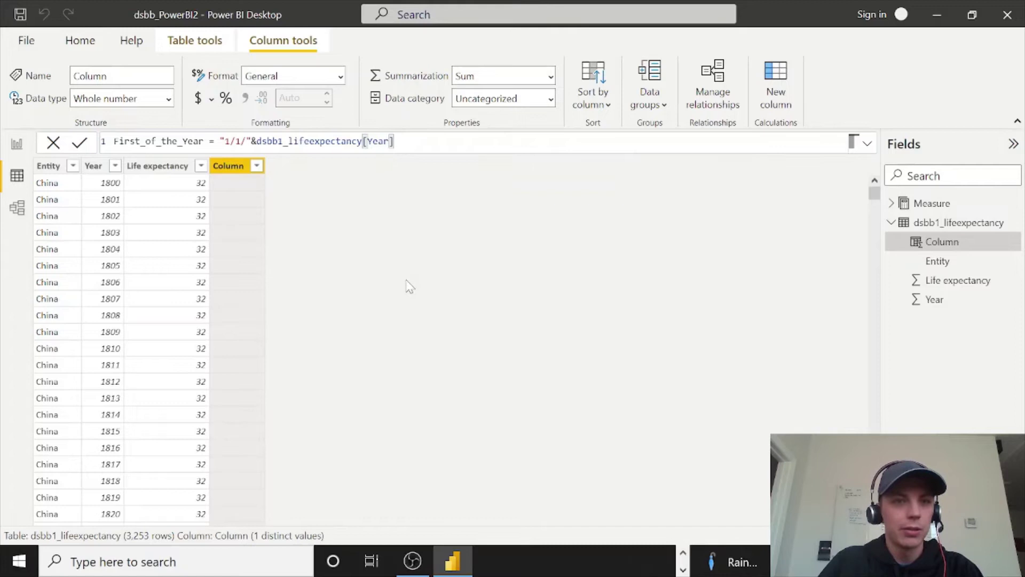
{"action": "key", "text": "Return"}
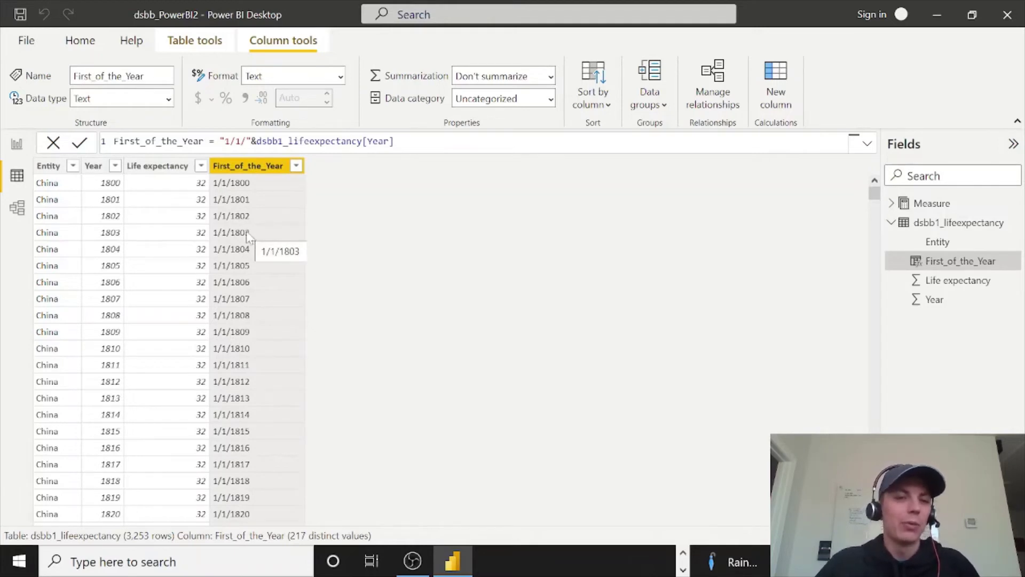
- Change the First_of_the_Year column's data type to Date/time and confirm the change
{"action": "scroll", "coordinate": [280, 224], "scroll_direction": "down", "scroll_amount": 1}
{"action": "scroll", "coordinate": [279, 224], "scroll_direction": "up", "scroll_amount": 1}
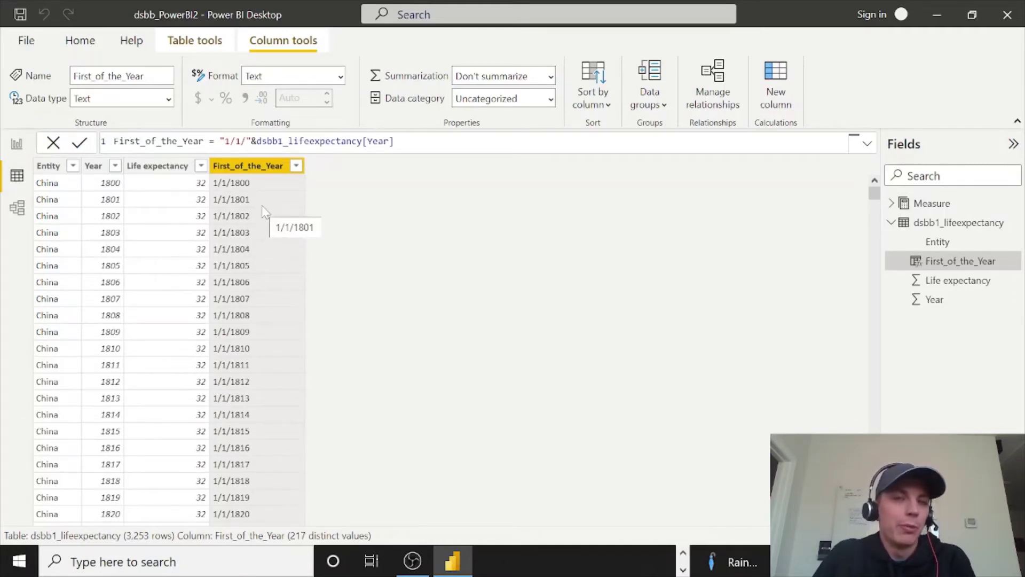
{"action": "left_click", "coordinate": [253, 174]}
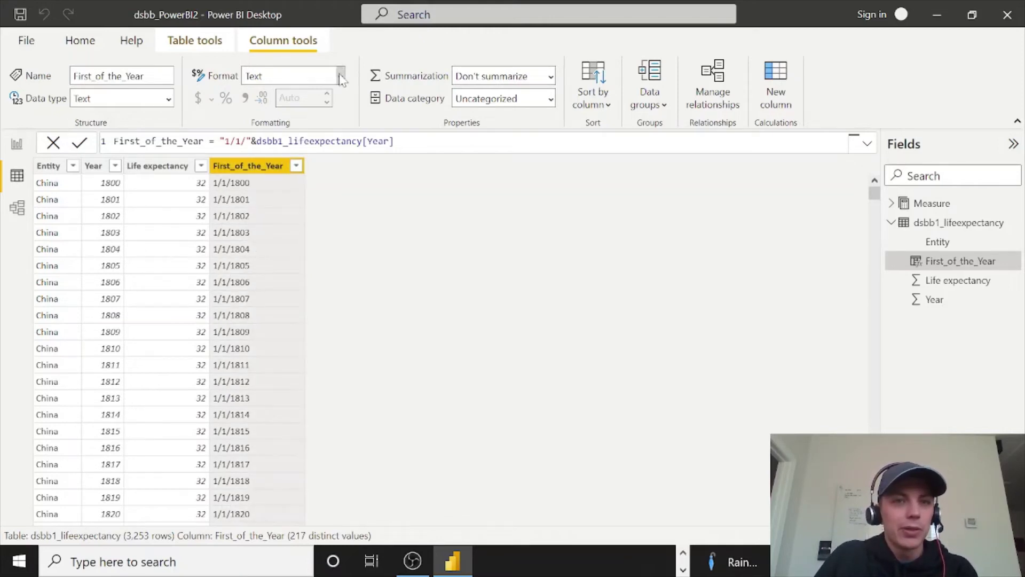
{"action": "left_click", "coordinate": [169, 98]}
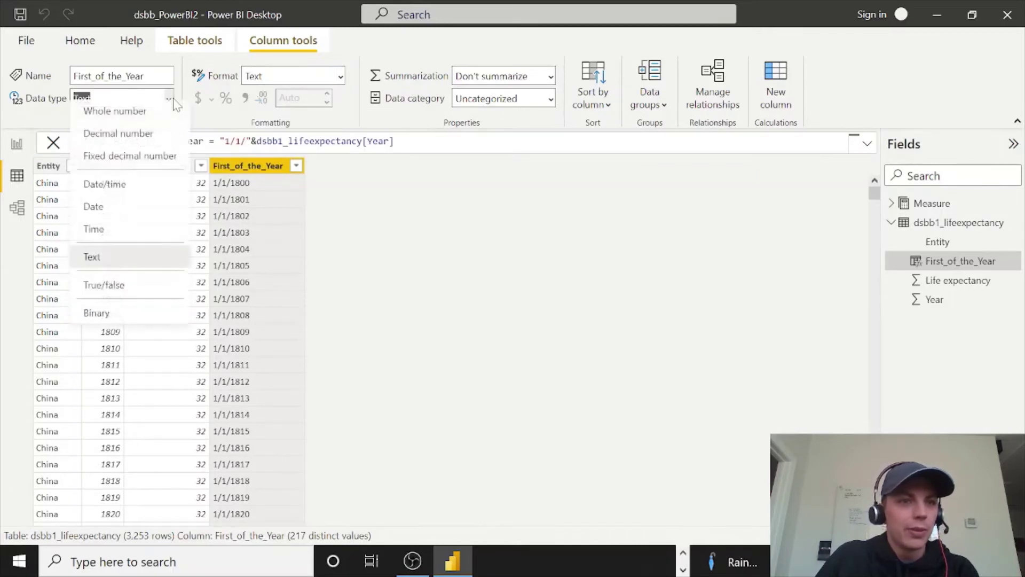
{"action": "left_click", "coordinate": [104, 193]}
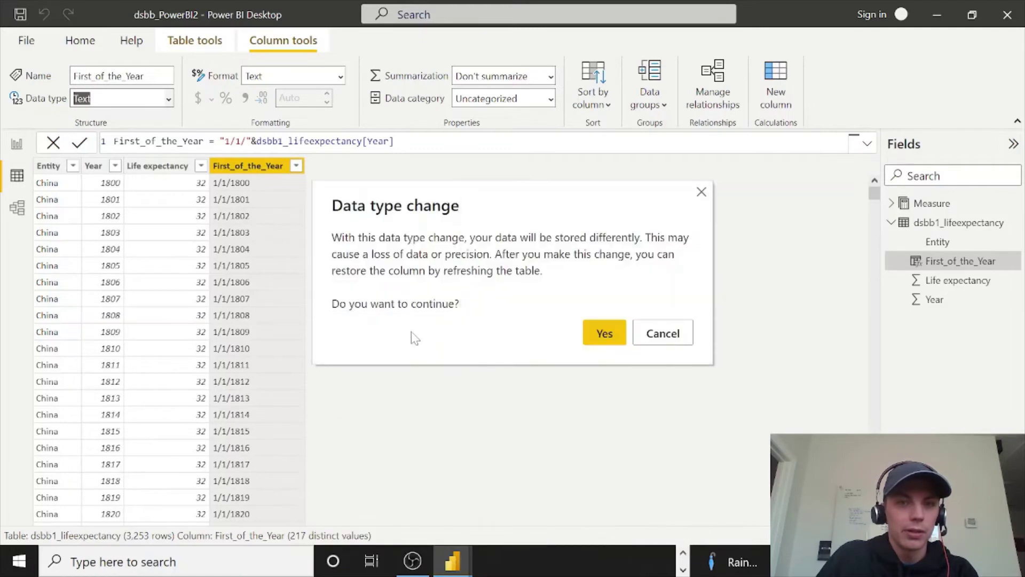
{"action": "left_click", "coordinate": [594, 337]}
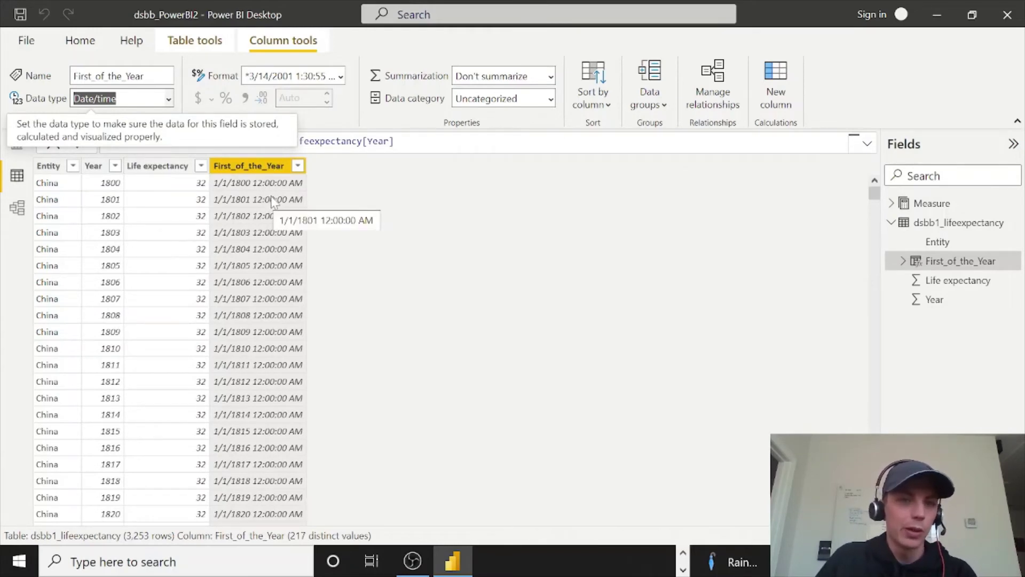
{"action": "left_click", "coordinate": [75, 42]}
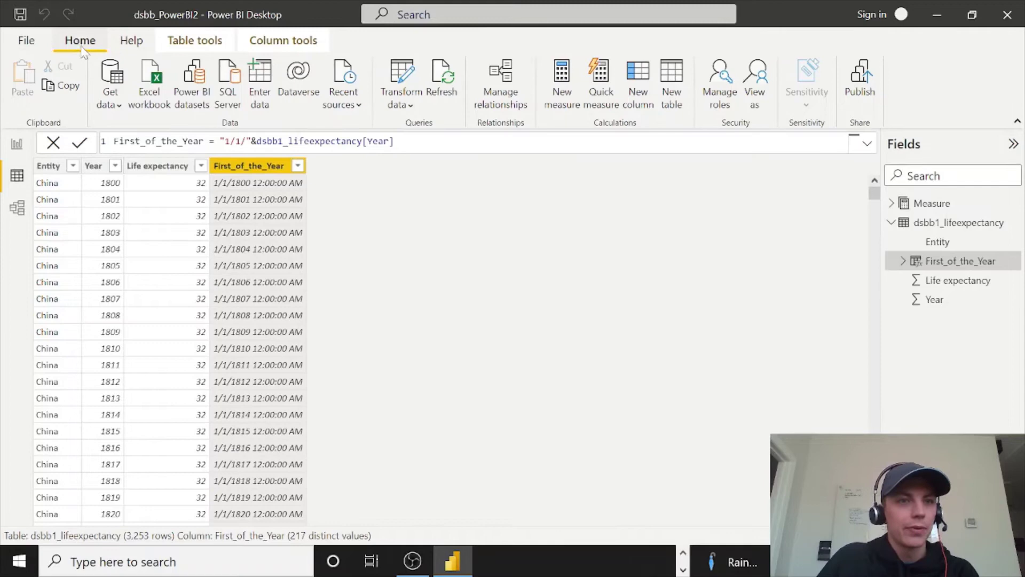
- On the report, put First_of_the_Year's Date Hierarchy Year on the chart axis, removing plain Year
{"action": "left_click", "coordinate": [16, 145]}
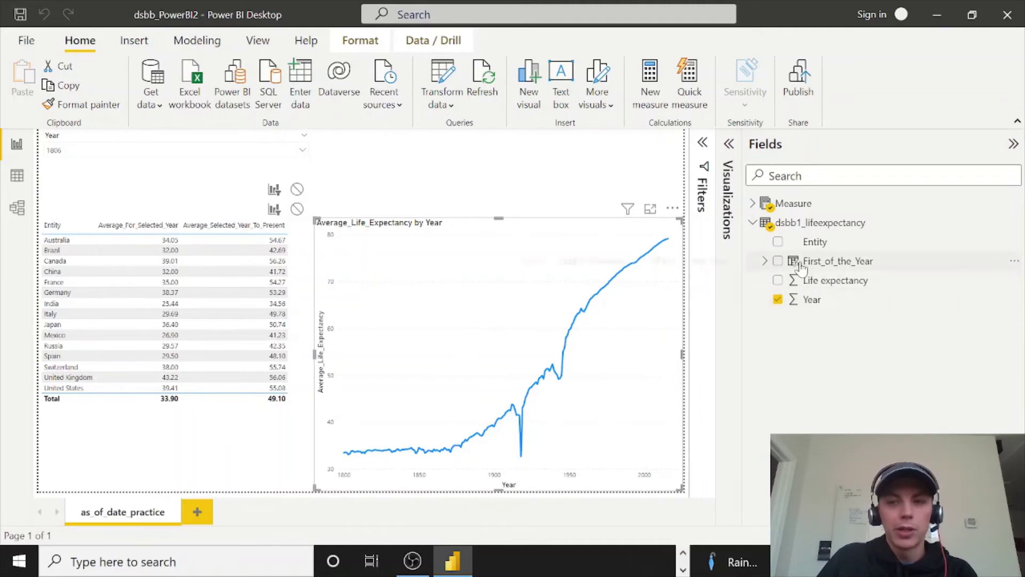
{"action": "left_click", "coordinate": [765, 260]}
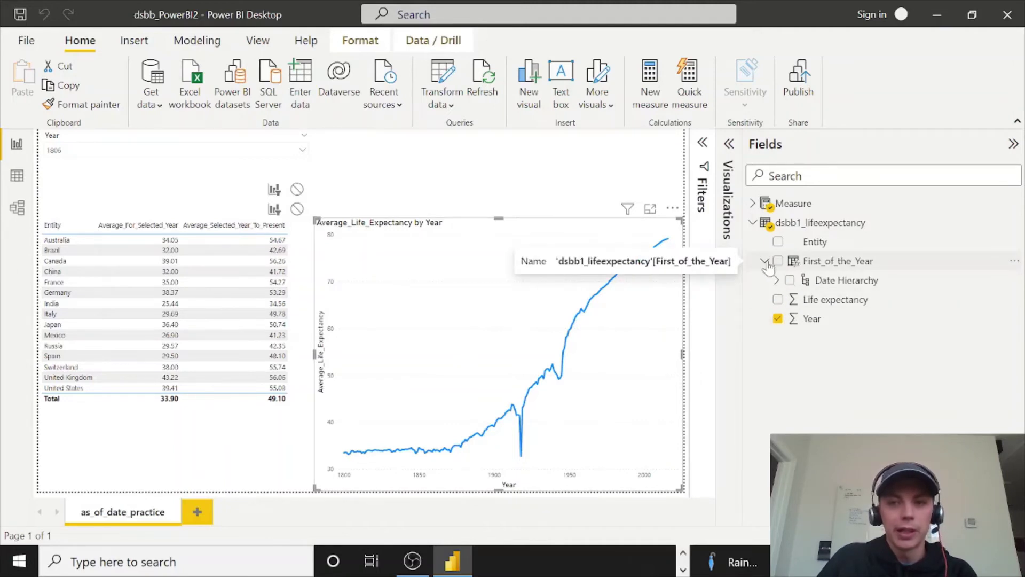
{"action": "left_click", "coordinate": [777, 281]}
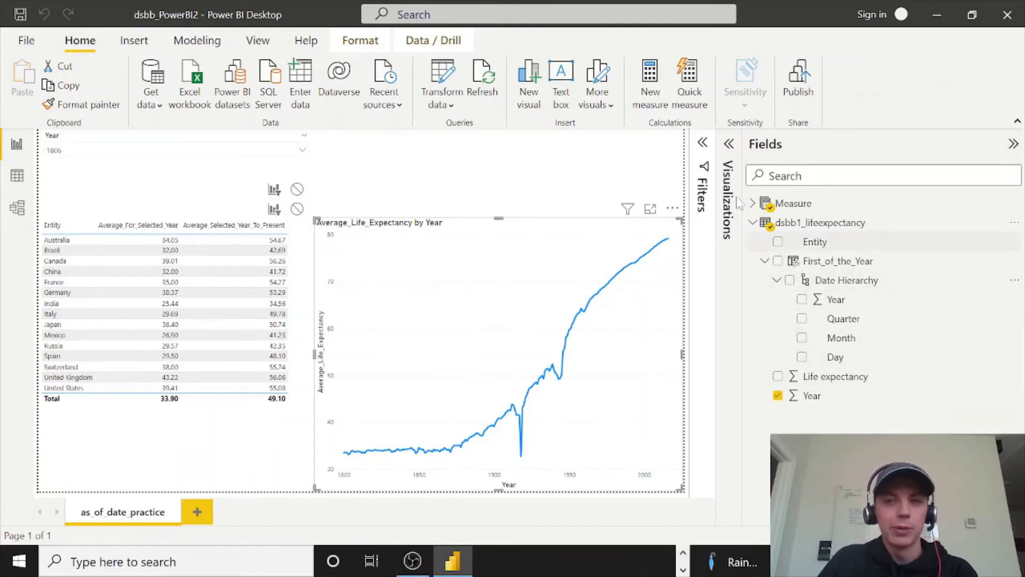
{"action": "left_click", "coordinate": [731, 152]}
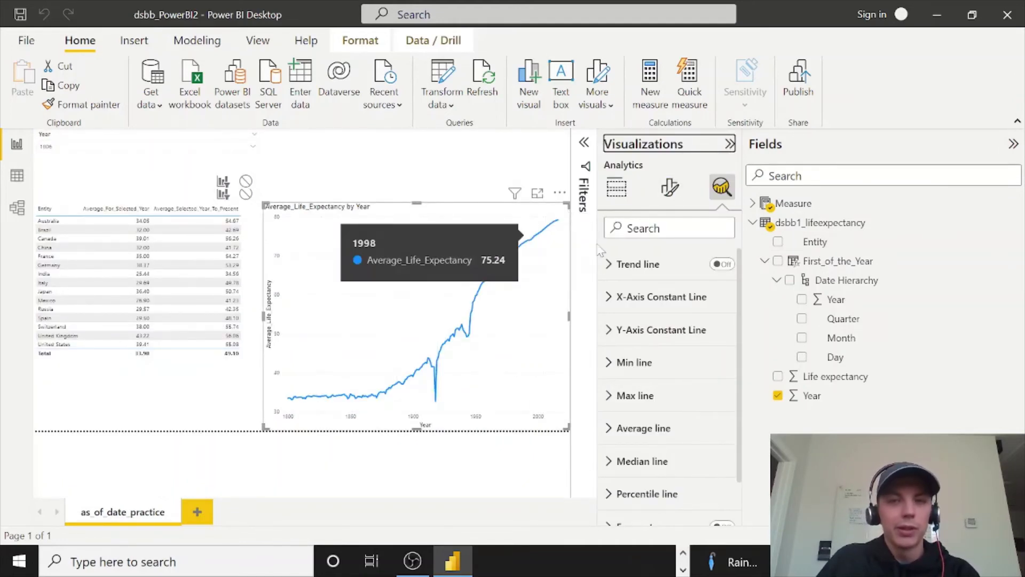
{"action": "left_click", "coordinate": [619, 201]}
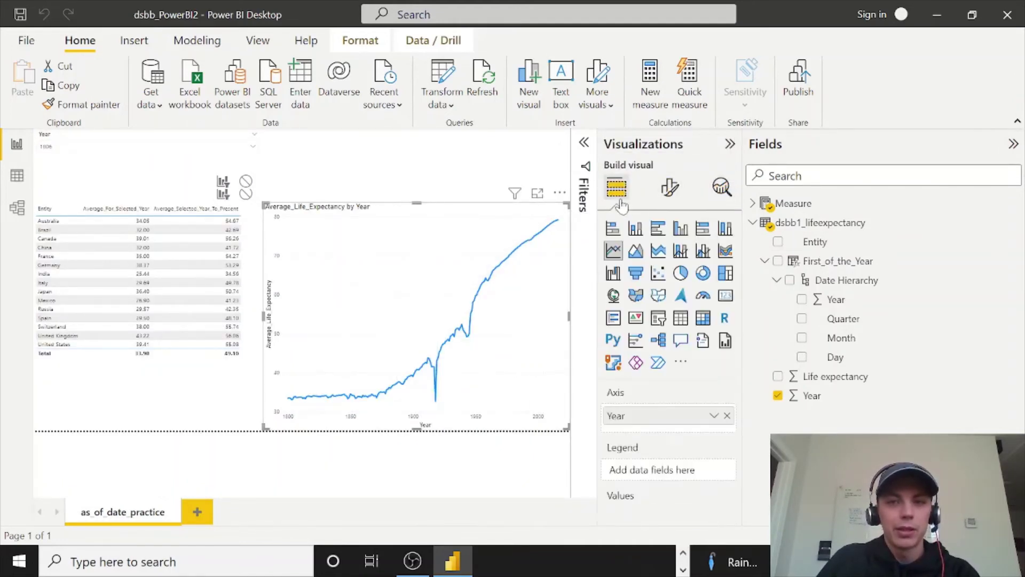
{"action": "scroll", "coordinate": [674, 427], "scroll_direction": "down", "scroll_amount": 2}
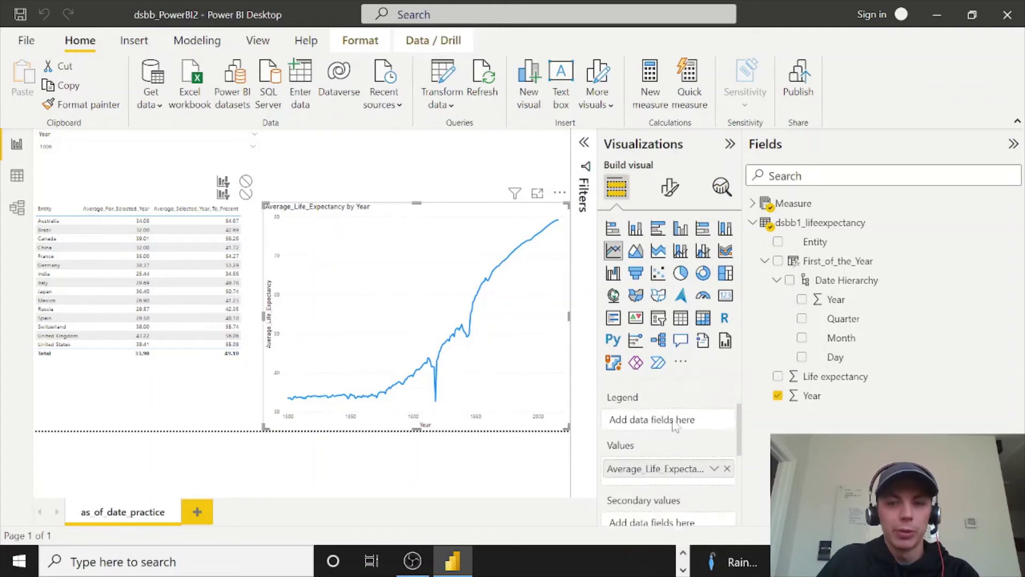
{"action": "scroll", "coordinate": [674, 425], "scroll_direction": "up", "scroll_amount": 2}
{"action": "left_click_drag", "start_coordinate": [851, 304], "coordinate": [689, 429]}
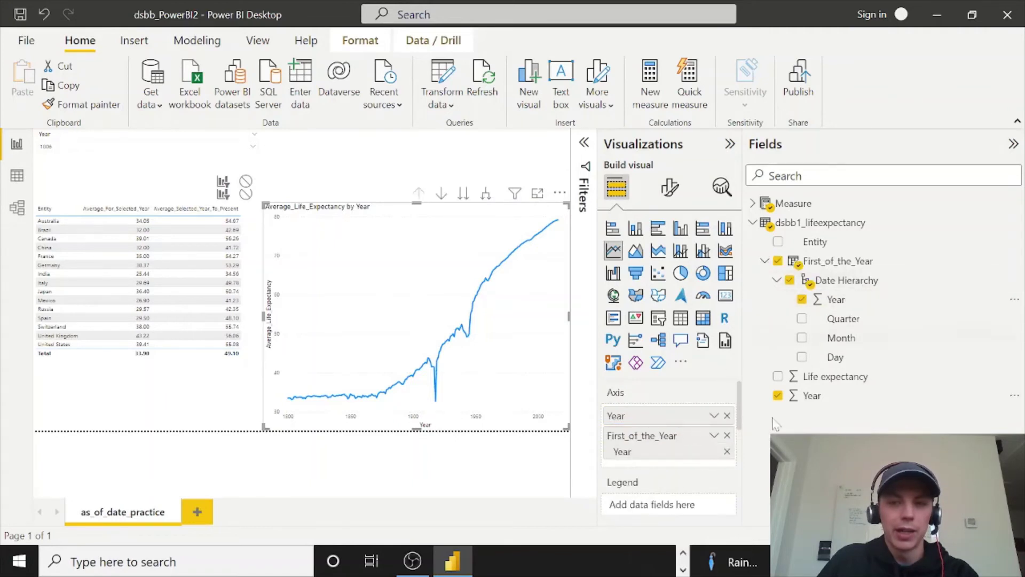
{"action": "left_click", "coordinate": [728, 416]}
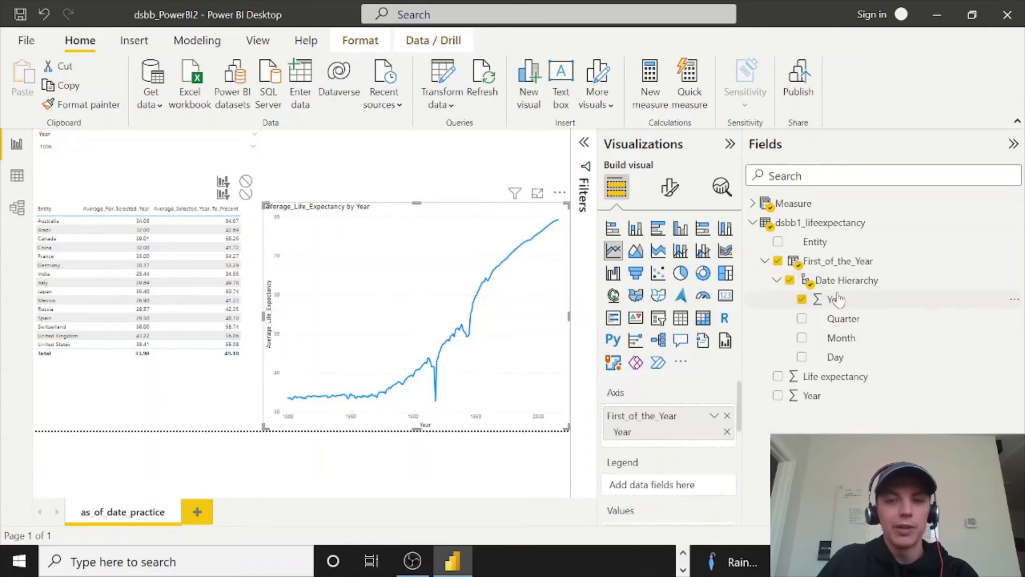
{"action": "left_click", "coordinate": [33, 43]}
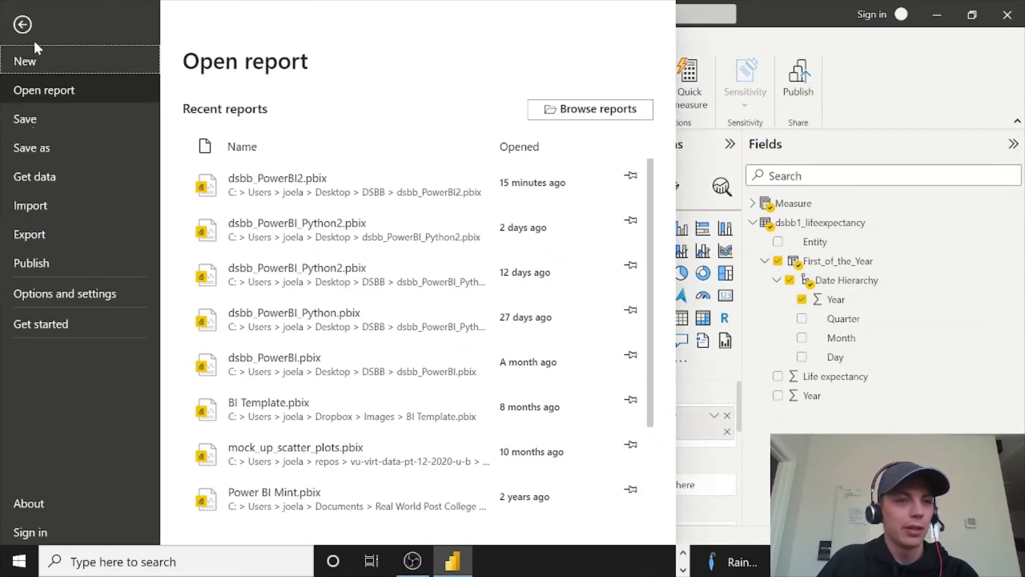
{"action": "left_click", "coordinate": [43, 298]}
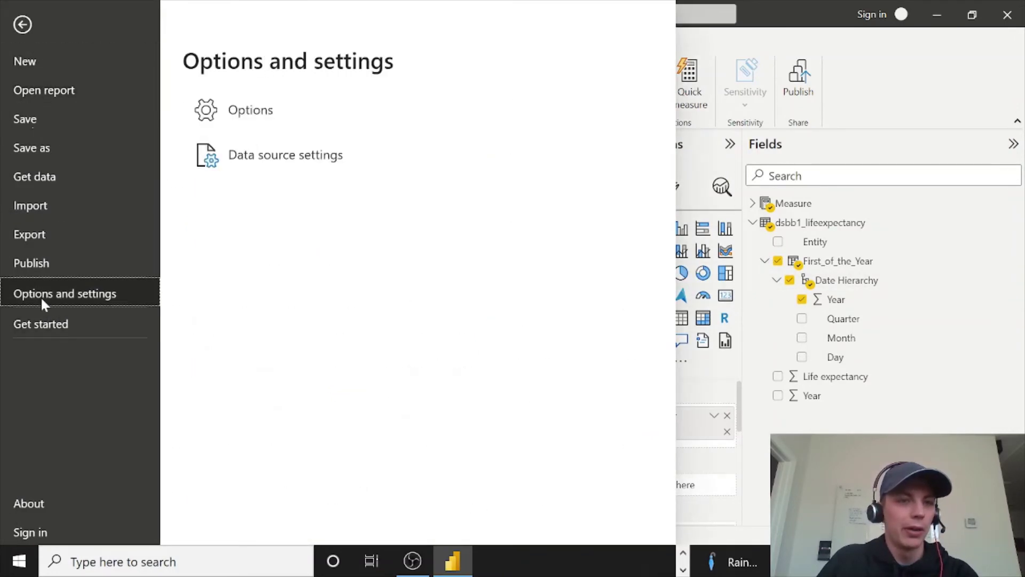
{"action": "left_click", "coordinate": [241, 124]}
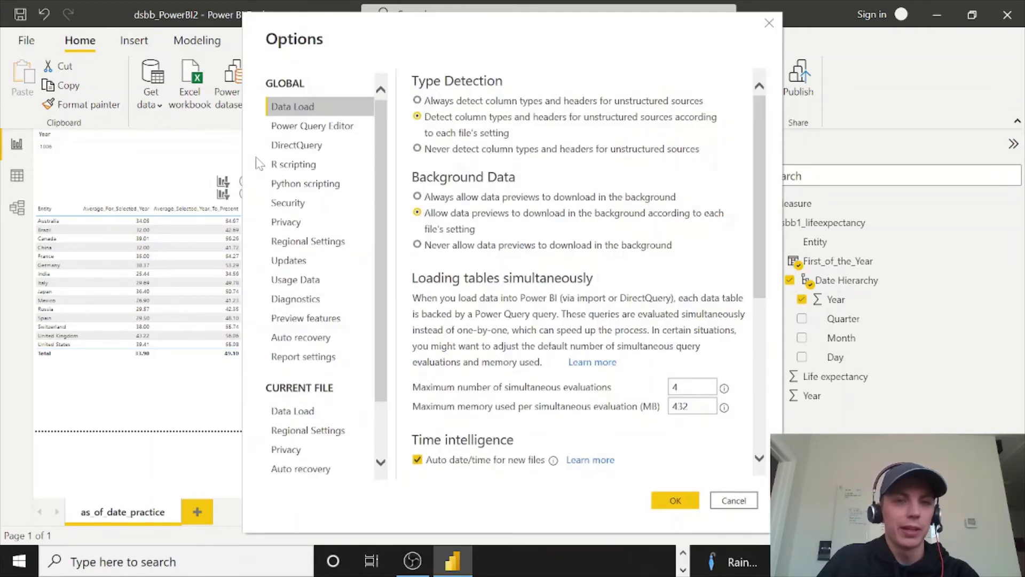
{"action": "scroll", "coordinate": [323, 374], "scroll_direction": "down", "scroll_amount": 2}
{"action": "left_click", "coordinate": [293, 344]}
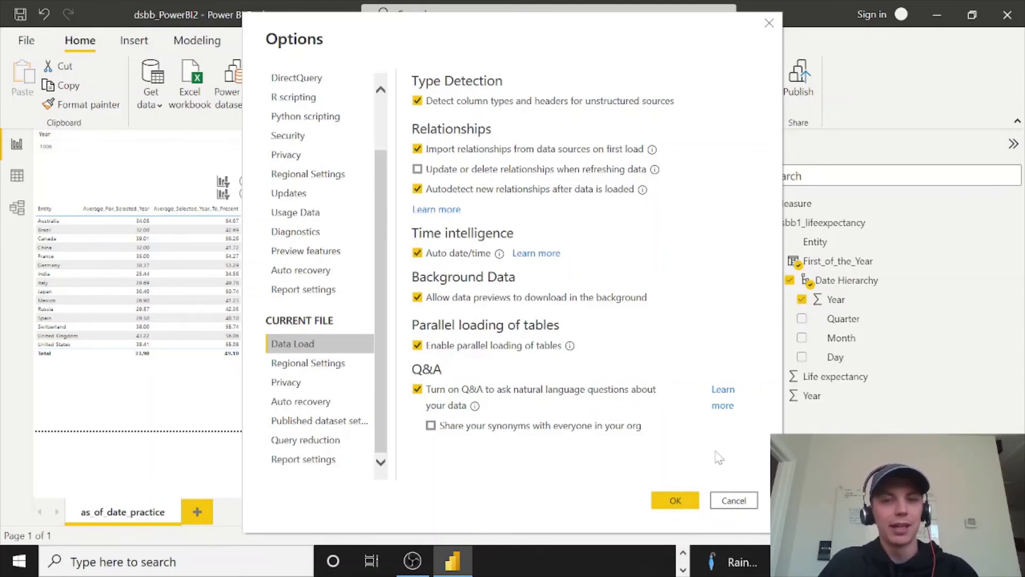
{"action": "left_click", "coordinate": [753, 500]}
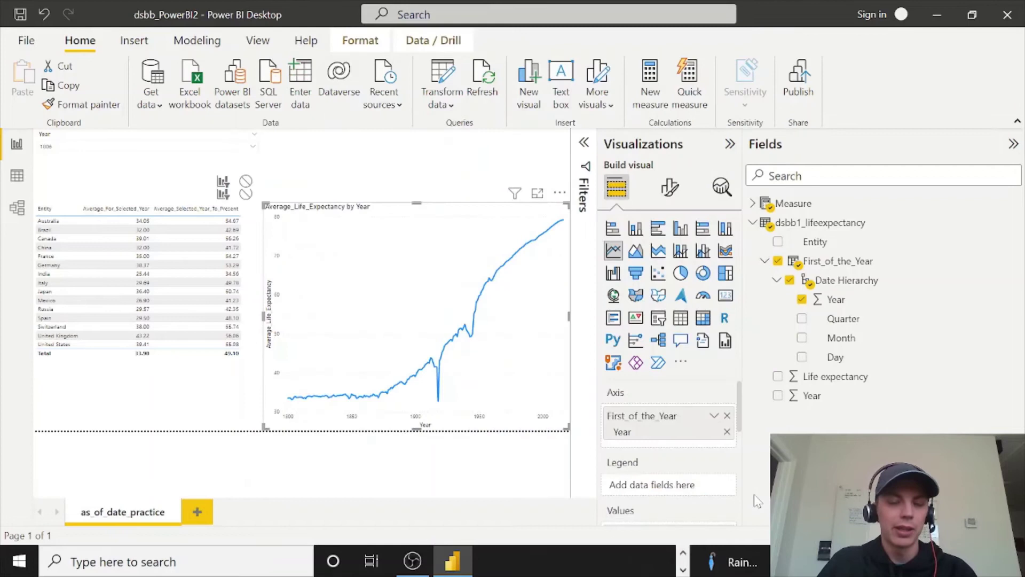
- Switch Find anomalies on in the line chart's Analytics pane and expand its options
{"action": "mouse_move", "coordinate": [470, 333]}
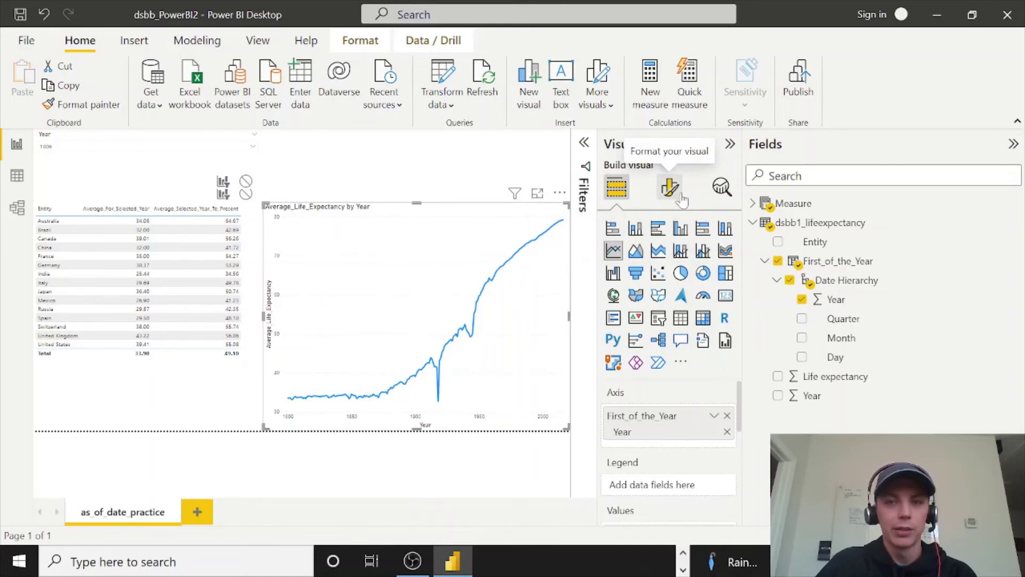
{"action": "left_click", "coordinate": [722, 188]}
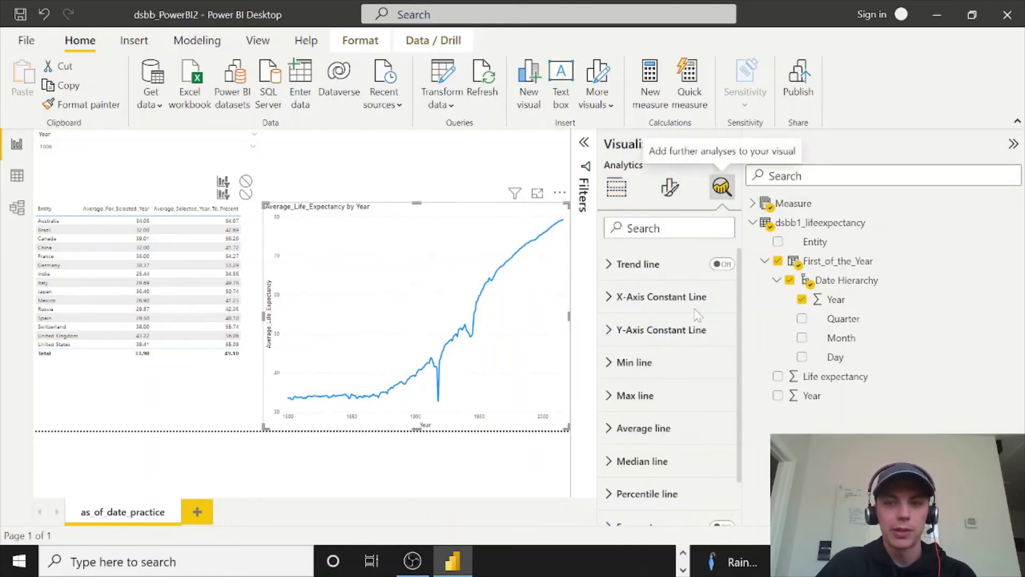
{"action": "scroll", "coordinate": [716, 319], "scroll_direction": "down", "scroll_amount": 2}
{"action": "left_click", "coordinate": [721, 510]}
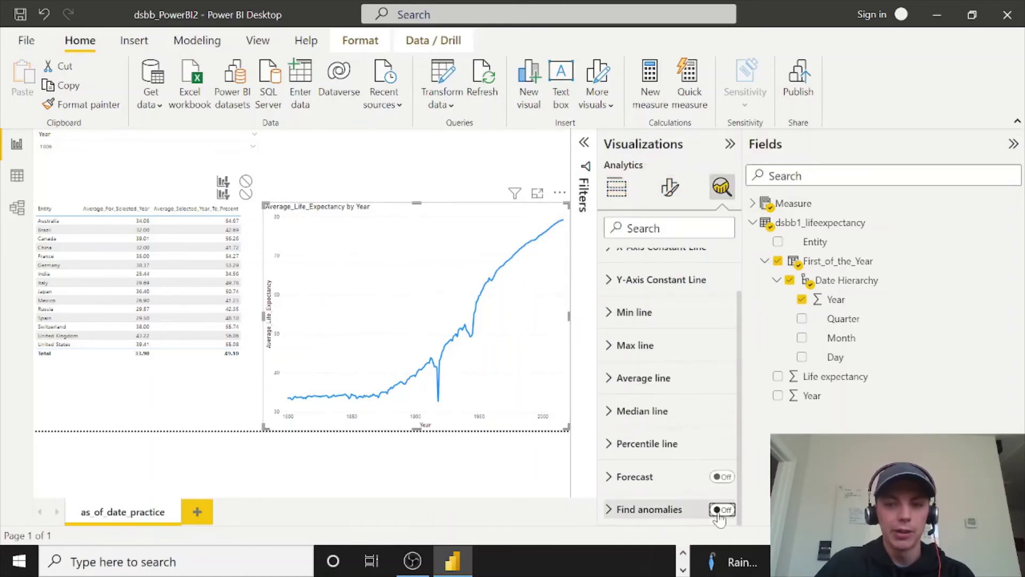
{"action": "left_click", "coordinate": [657, 510]}
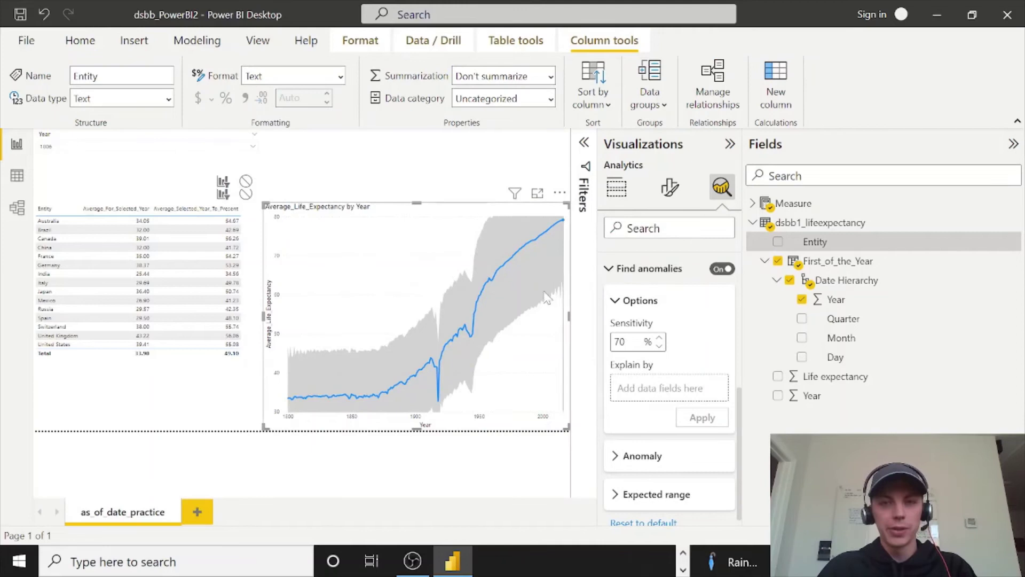
- Focus the chart, raise anomaly sensitivity through 80% and 87% to 90%, then collapse the side panes
{"action": "mouse_move", "coordinate": [525, 288]}
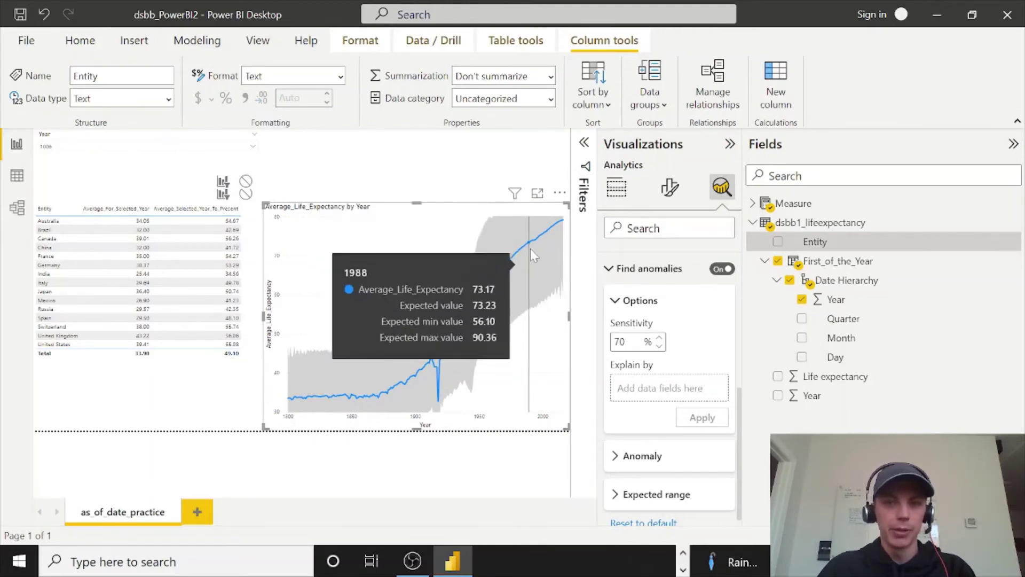
{"action": "left_click", "coordinate": [538, 193]}
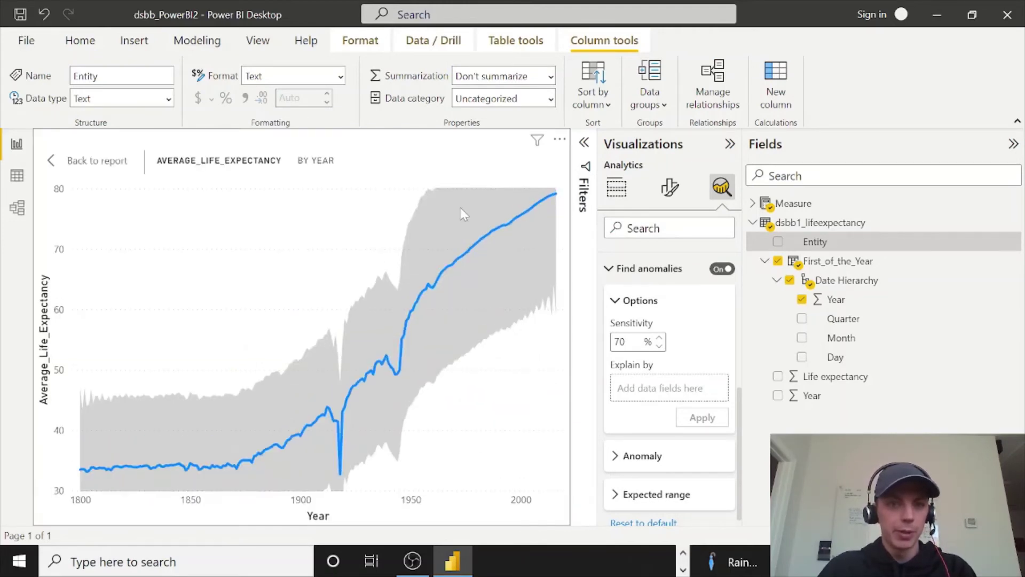
{"action": "mouse_move", "coordinate": [437, 226]}
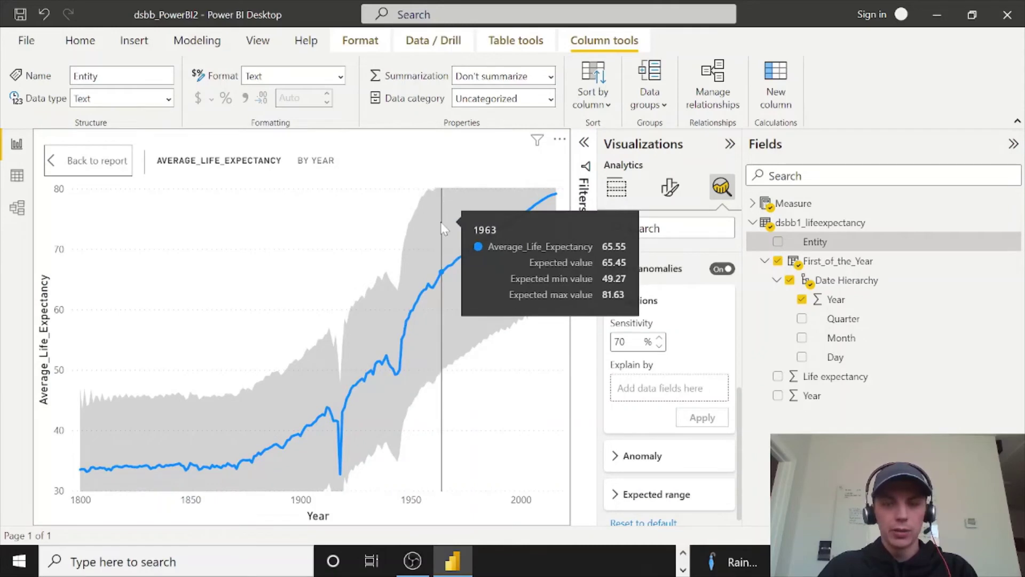
{"action": "left_click", "coordinate": [660, 339]}
{"action": "left_click", "coordinate": [659, 340]}
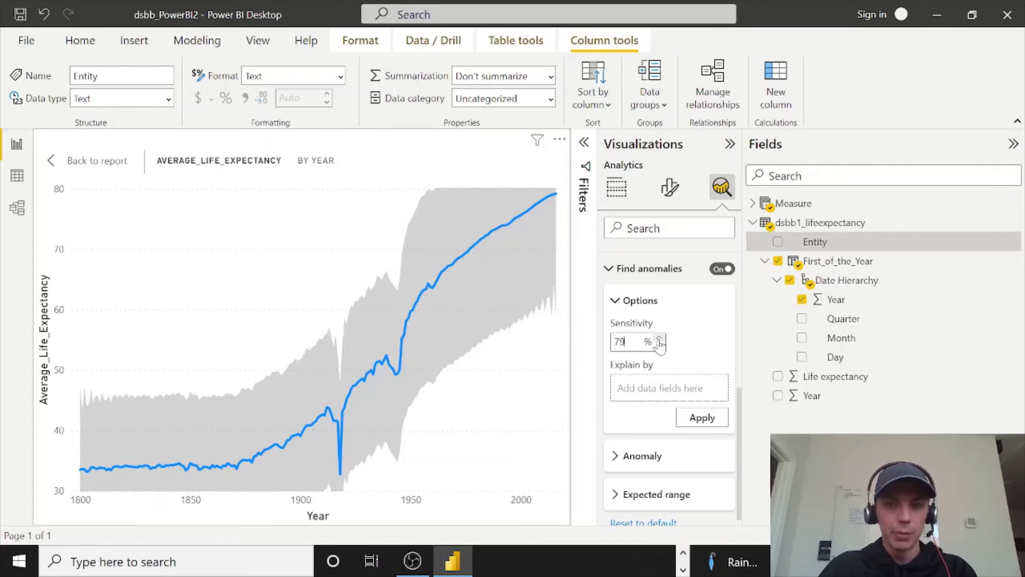
{"action": "left_click", "coordinate": [704, 419]}
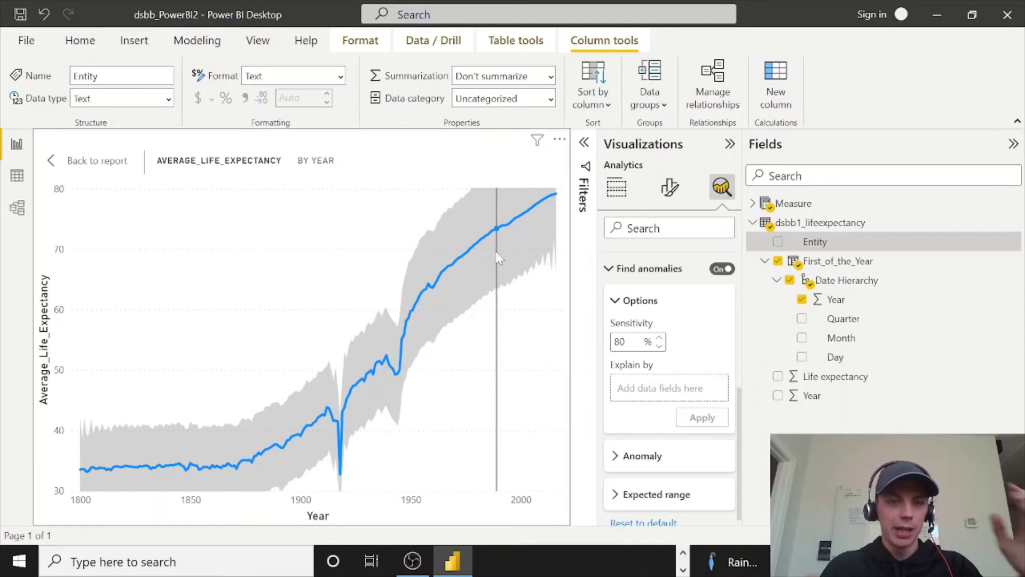
{"action": "mouse_move", "coordinate": [498, 259]}
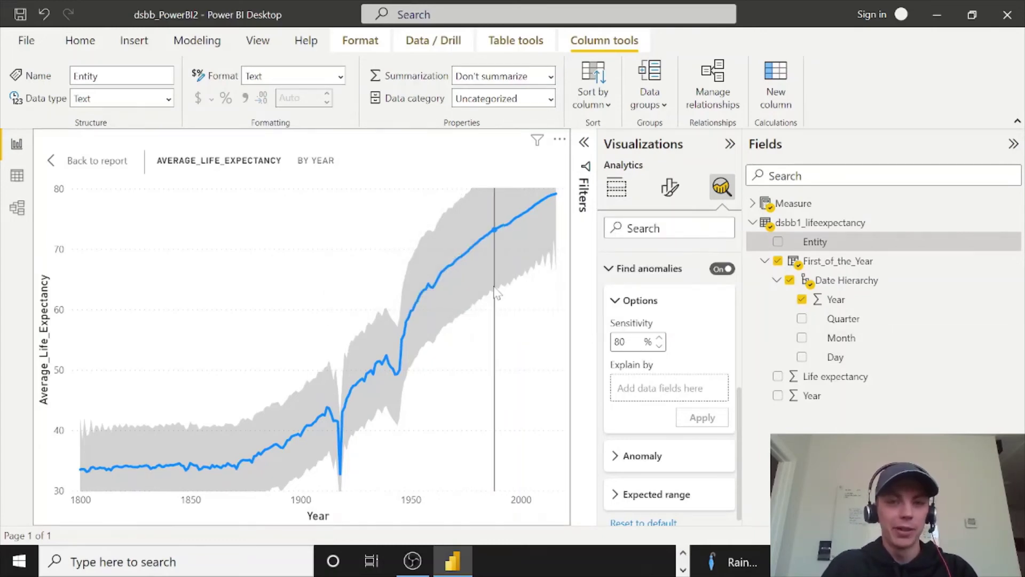
{"action": "mouse_move", "coordinate": [497, 293]}
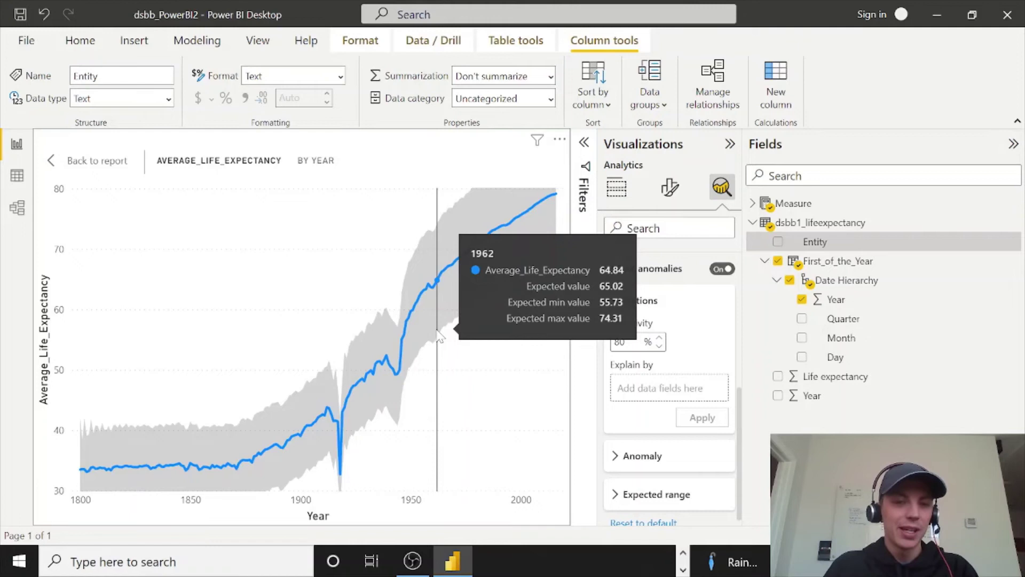
{"action": "left_click", "coordinate": [660, 339]}
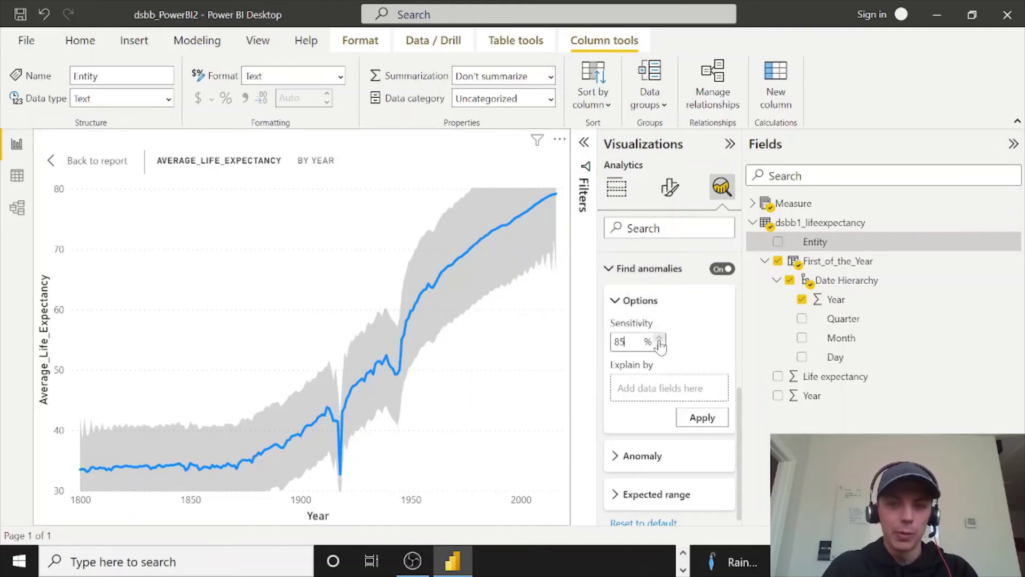
{"action": "left_click", "coordinate": [660, 340]}
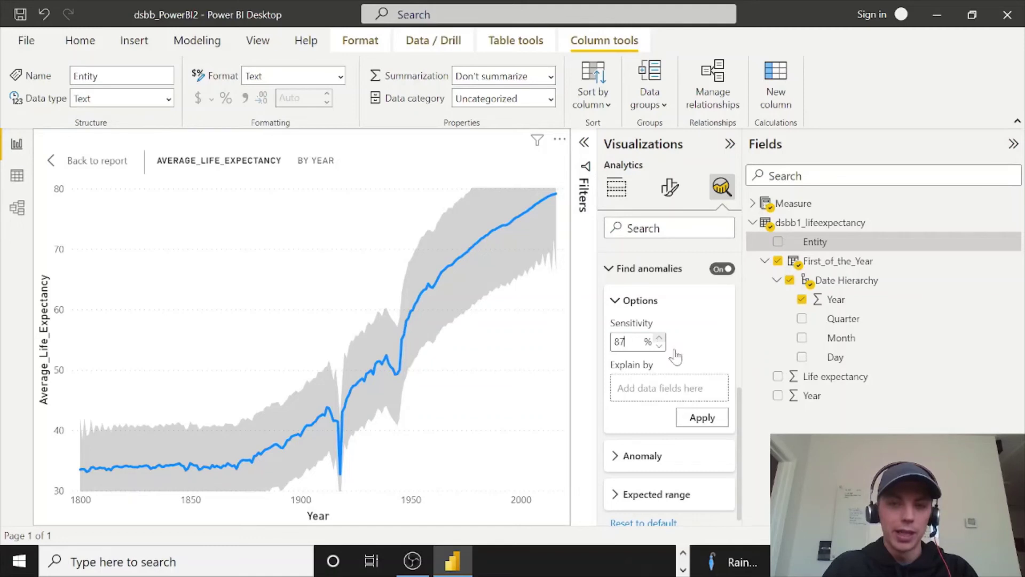
{"action": "left_click", "coordinate": [692, 419]}
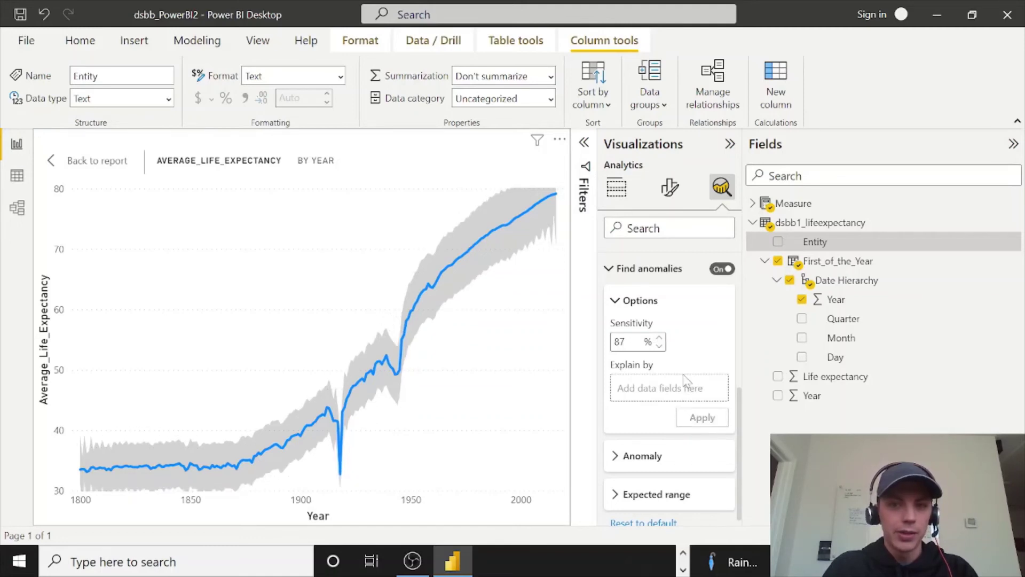
{"action": "left_click", "coordinate": [660, 339]}
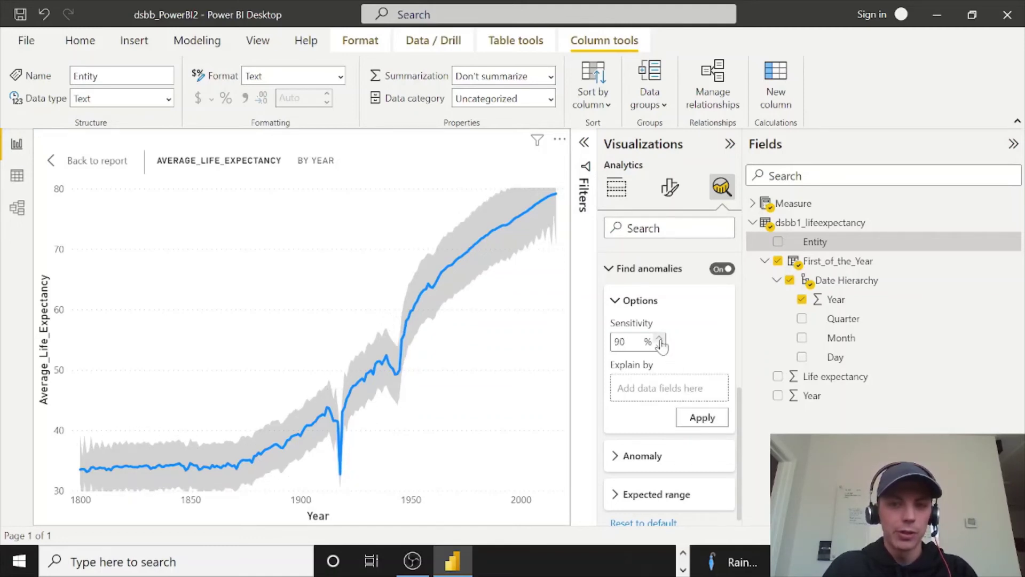
{"action": "left_click", "coordinate": [694, 417]}
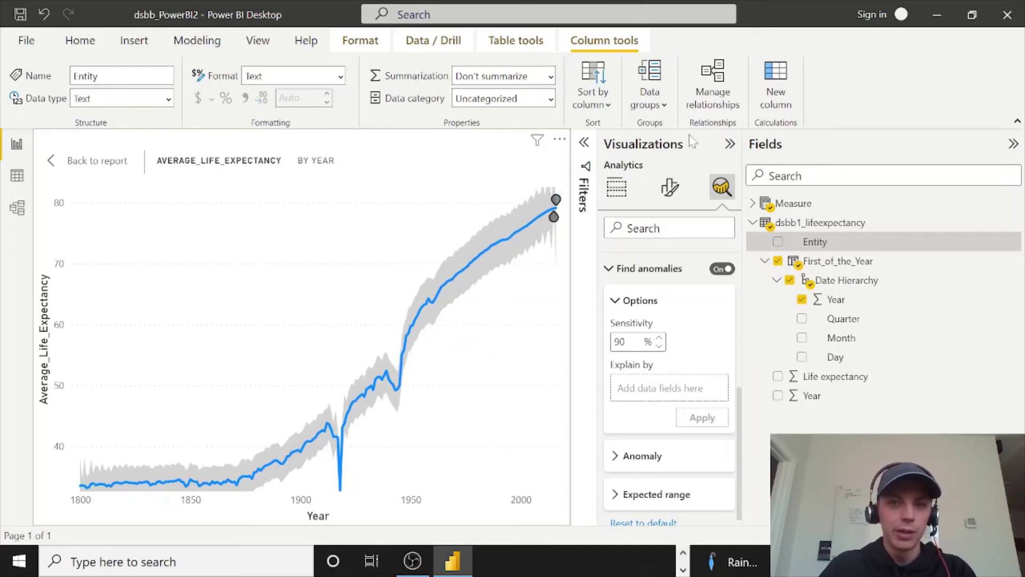
{"action": "left_click", "coordinate": [729, 144]}
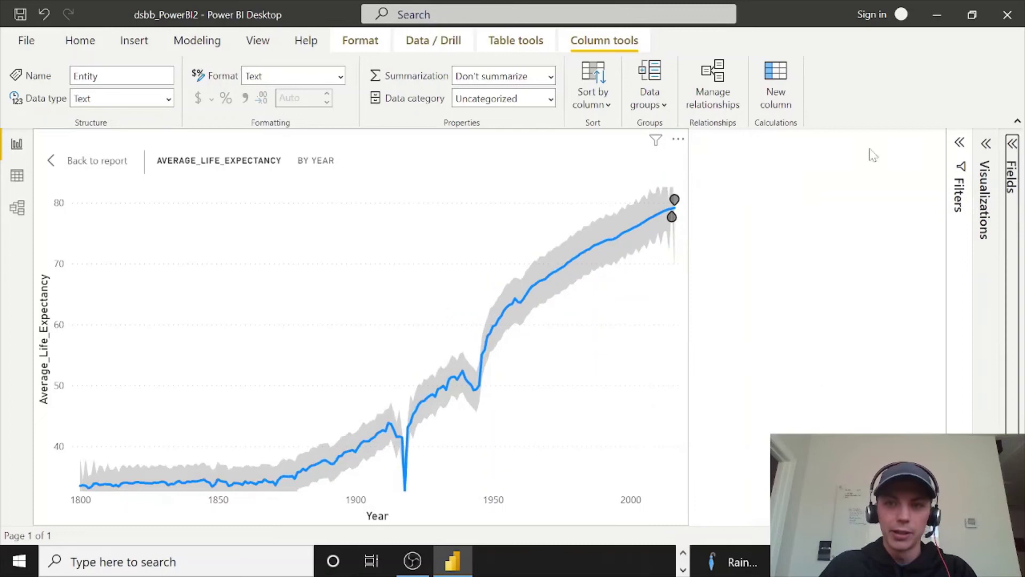
- Reopen Visualizations scrolled to Find anomalies, and Fields with the dsbb1_lifeexpectancy table expanded
{"action": "mouse_move", "coordinate": [931, 206]}
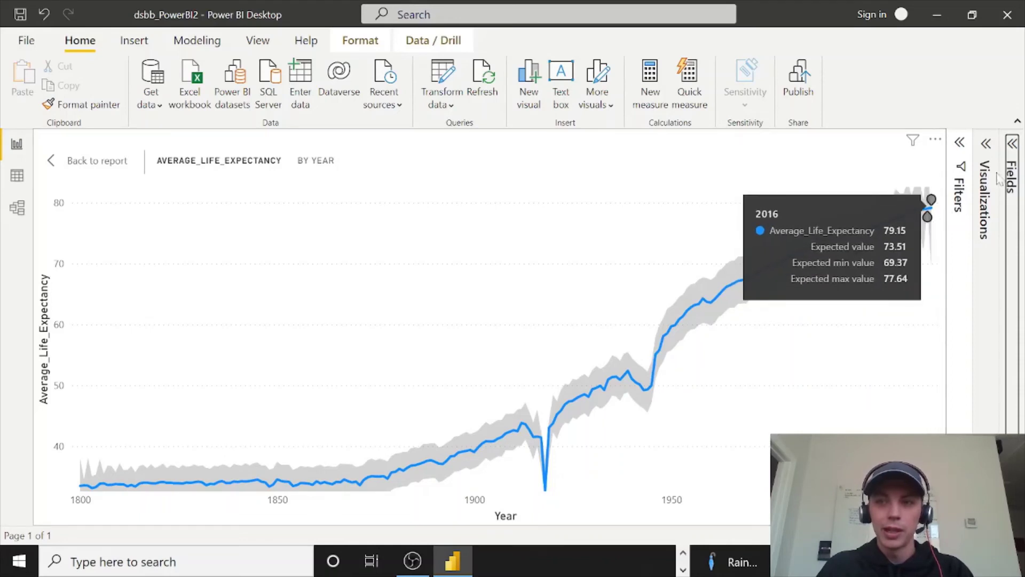
{"action": "left_click", "coordinate": [986, 143]}
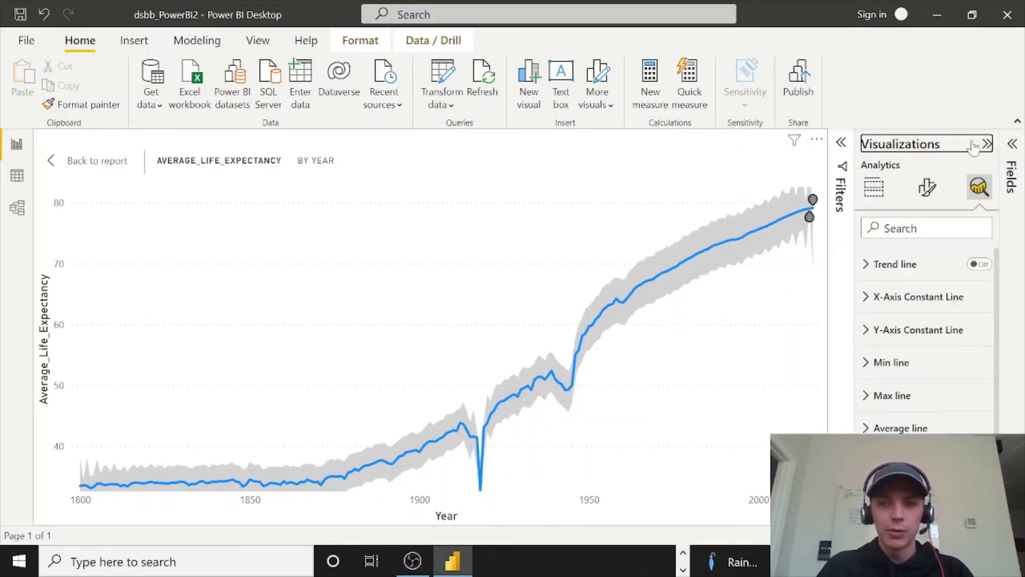
{"action": "scroll", "coordinate": [935, 325], "scroll_direction": "down", "scroll_amount": 1}
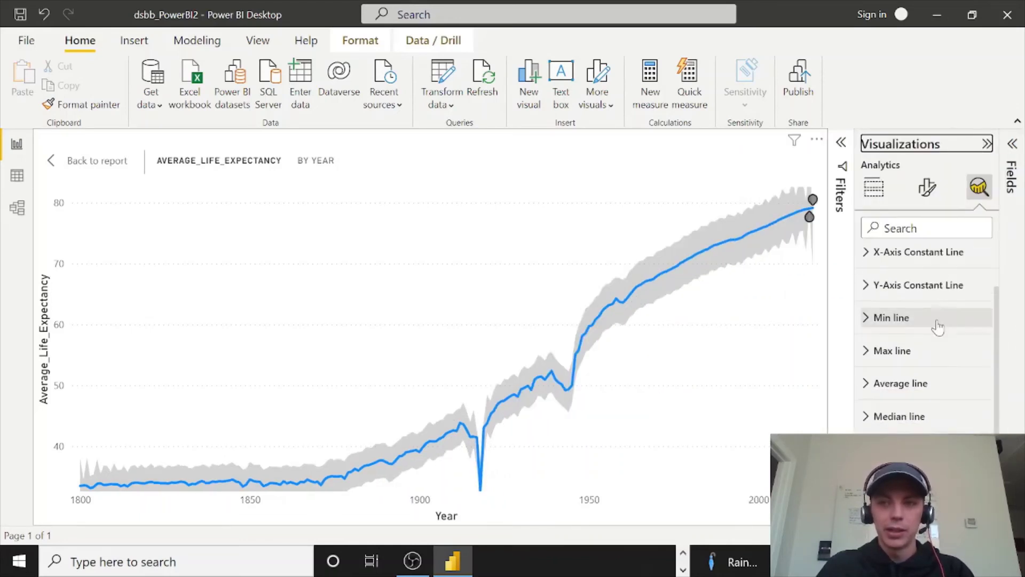
{"action": "scroll", "coordinate": [919, 378], "scroll_direction": "down", "scroll_amount": 3}
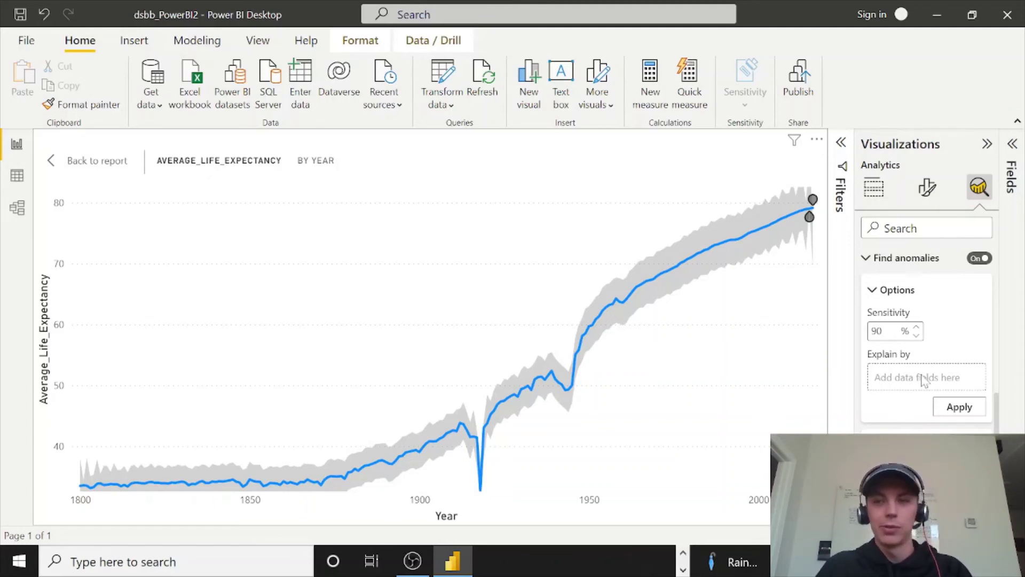
{"action": "mouse_move", "coordinate": [812, 203]}
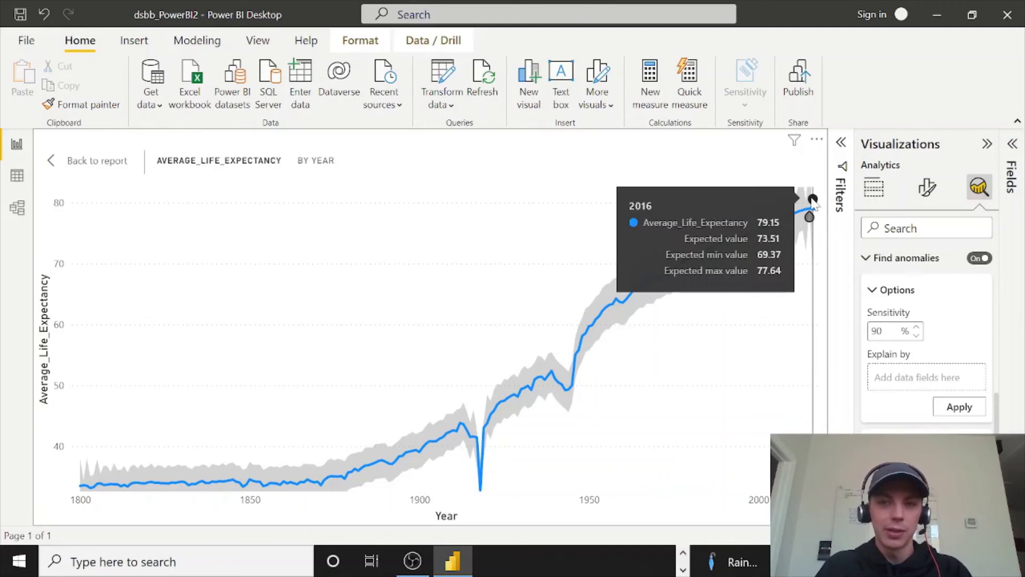
{"action": "left_click", "coordinate": [1013, 143]}
{"action": "left_click", "coordinate": [753, 222]}
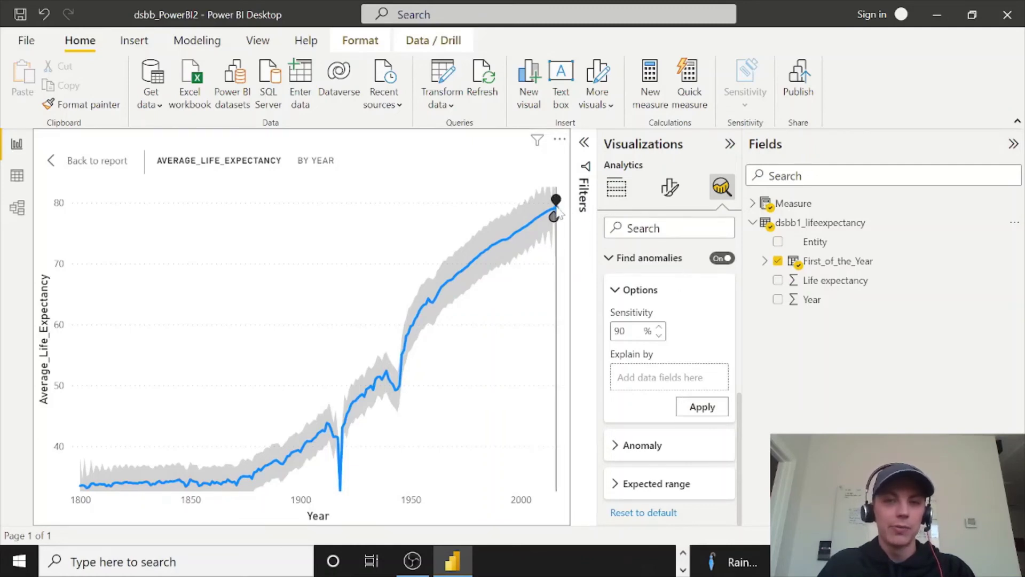
{"action": "mouse_move", "coordinate": [556, 228]}
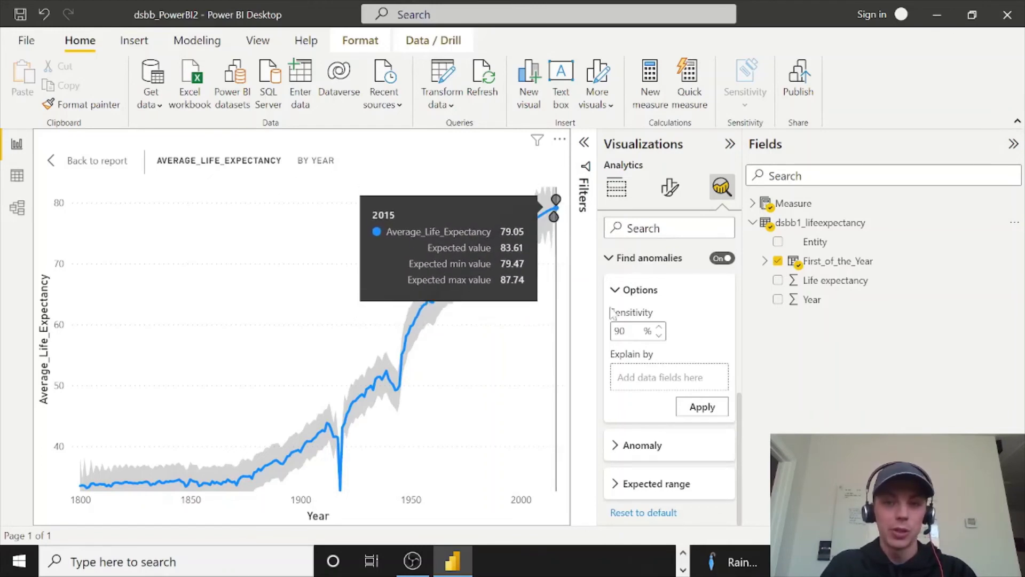
- Make the anomaly markers light blue squares
{"action": "left_click", "coordinate": [619, 445]}
{"action": "scroll", "coordinate": [682, 340], "scroll_direction": "down", "scroll_amount": 2}
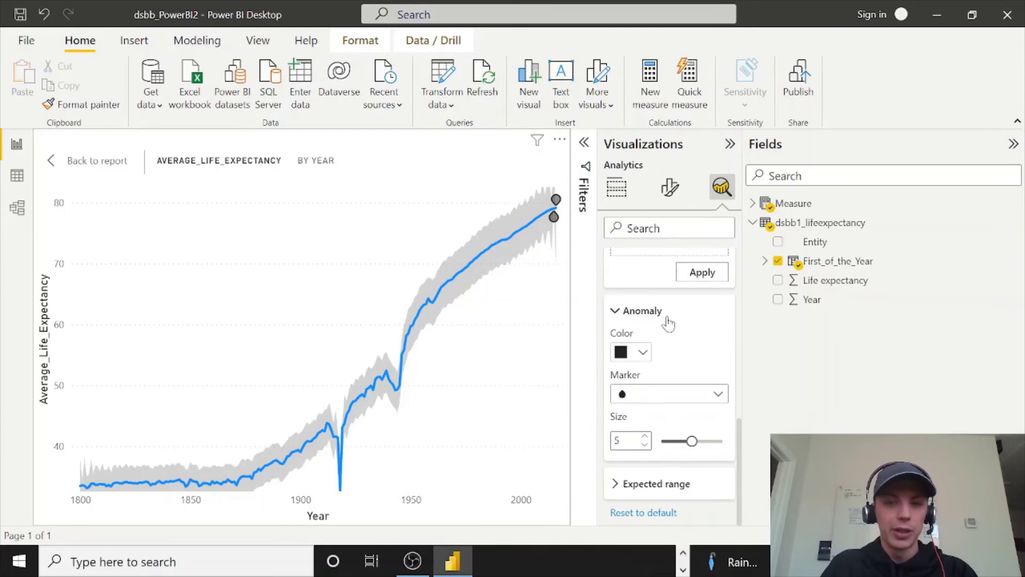
{"action": "left_click", "coordinate": [639, 402]}
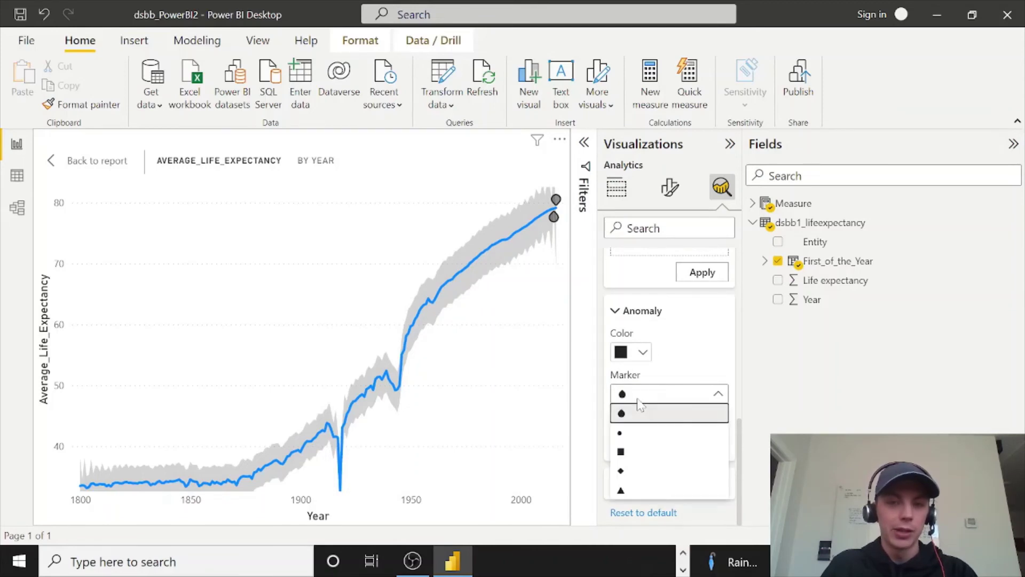
{"action": "left_click", "coordinate": [562, 207]}
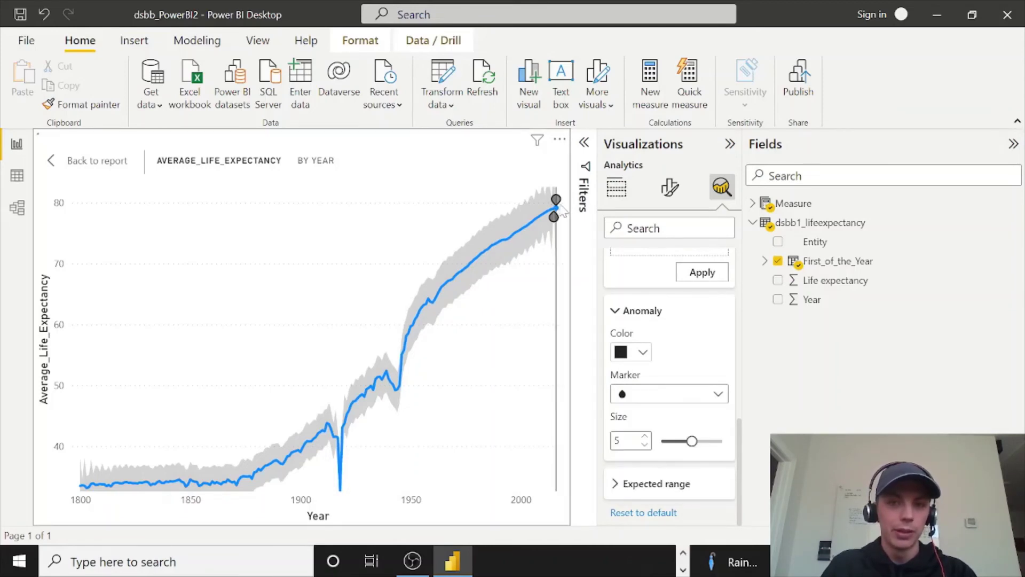
{"action": "left_click", "coordinate": [632, 352]}
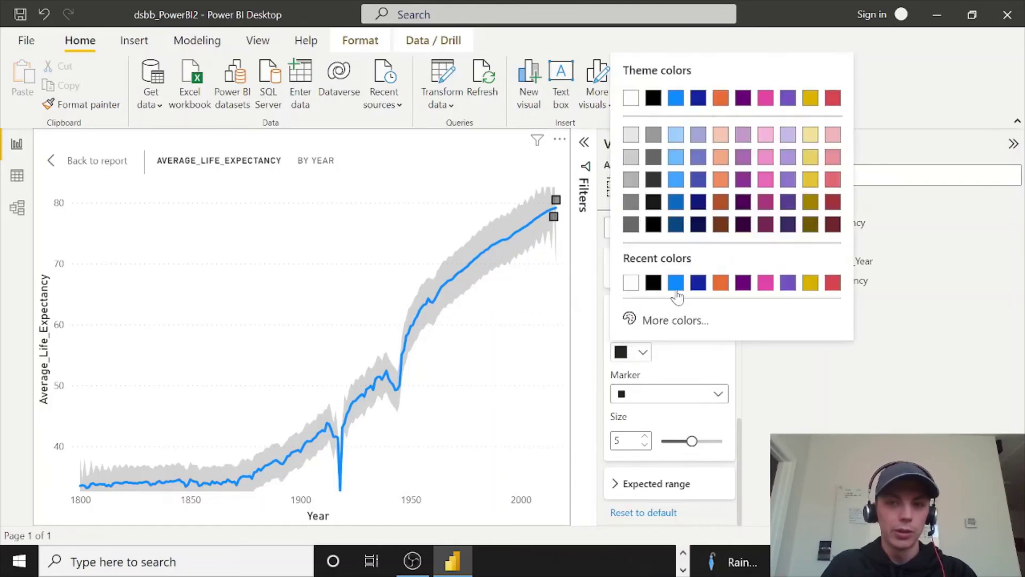
{"action": "left_click", "coordinate": [676, 283]}
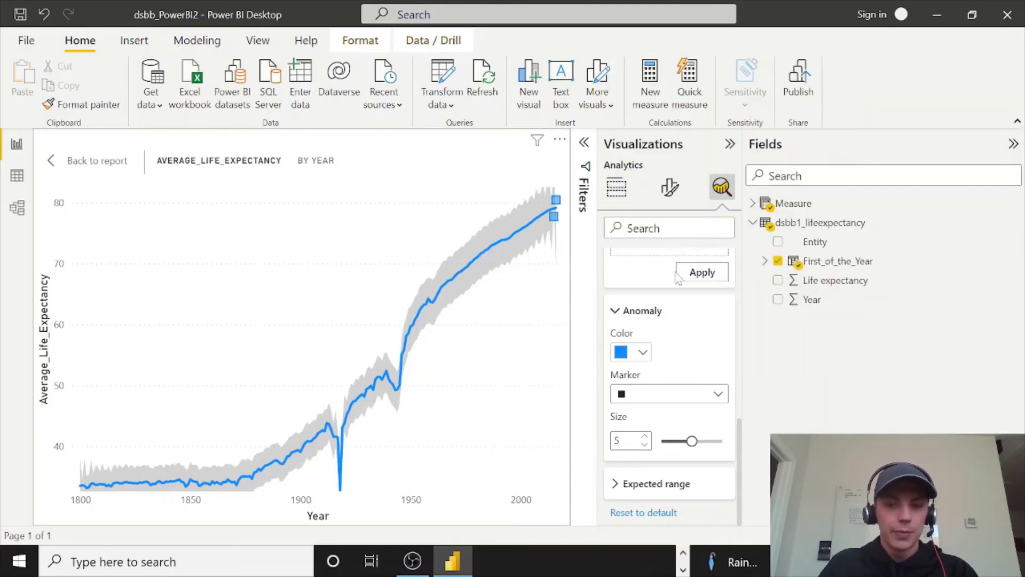
- Shade the expected-range band lavender with 47% transparency
{"action": "left_click", "coordinate": [657, 483]}
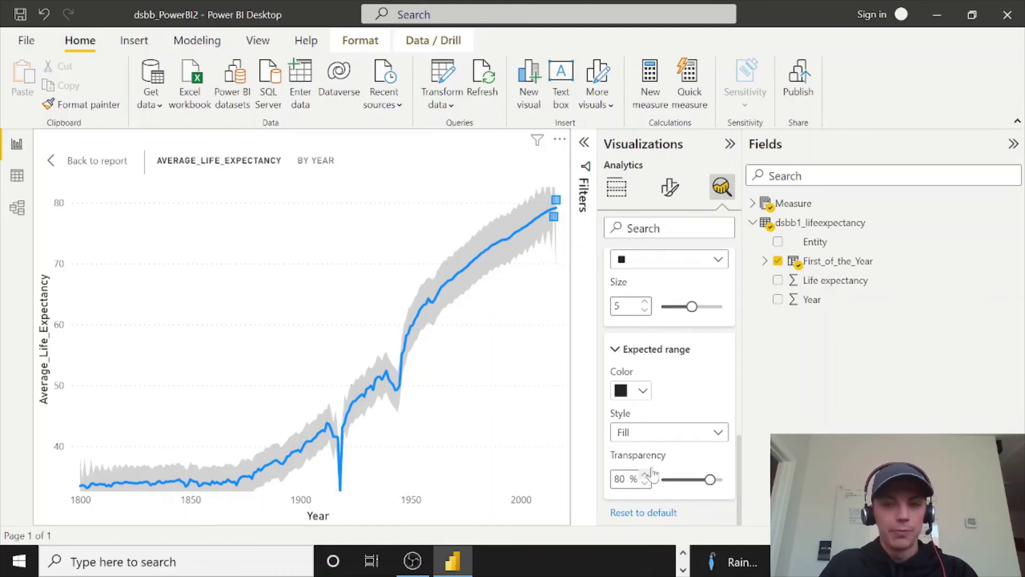
{"action": "left_click", "coordinate": [643, 390]}
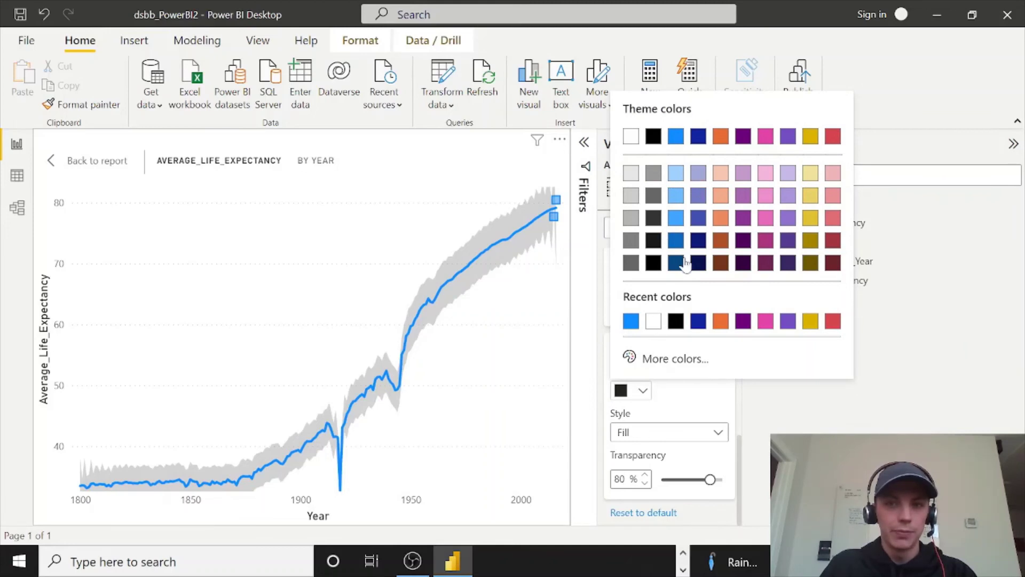
{"action": "left_click", "coordinate": [682, 437]}
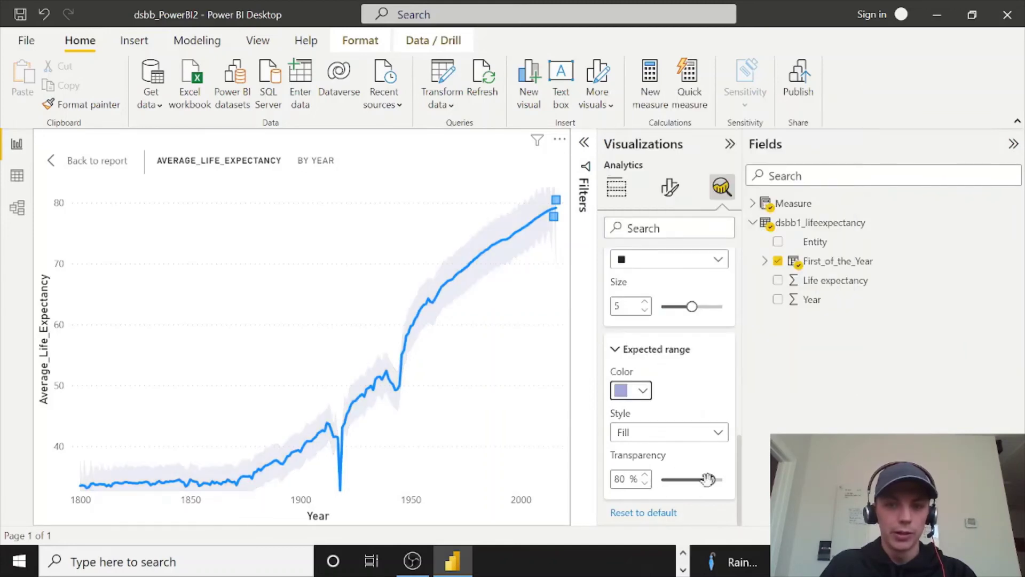
{"action": "mouse_move", "coordinate": [708, 479]}
{"action": "left_mouse_down"}
{"action": "mouse_move", "coordinate": [724, 480]}
{"action": "mouse_move", "coordinate": [690, 480]}
{"action": "left_mouse_up"}
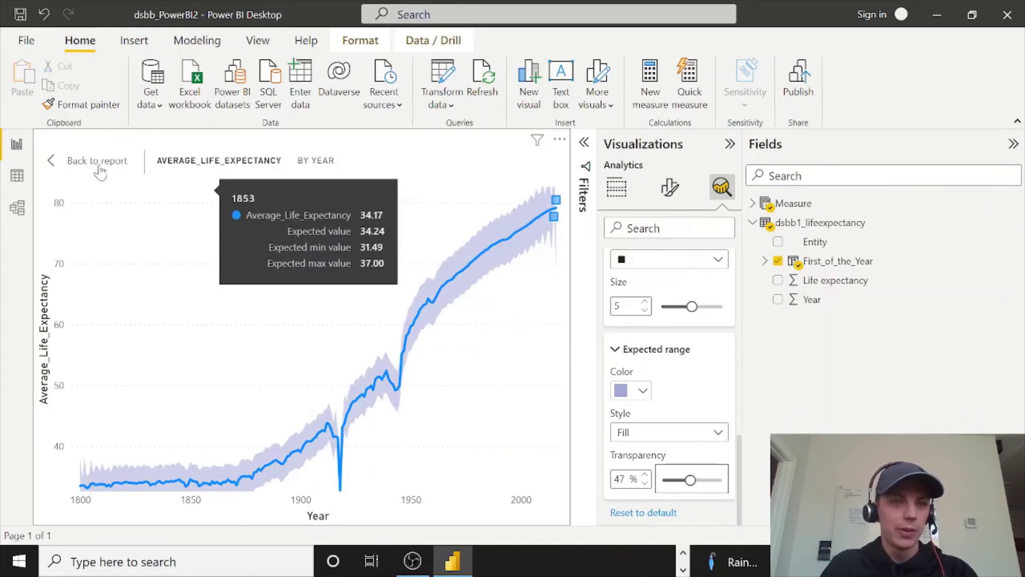
- Return to the report page, collapse Fields and Visualizations, and set the Year slicer to 1808
{"action": "left_click", "coordinate": [121, 170]}
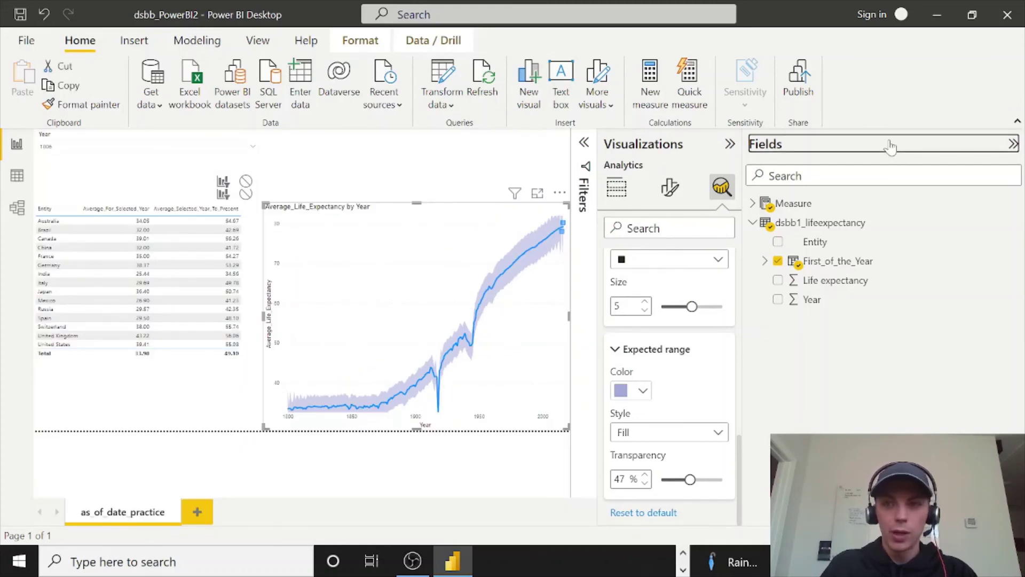
{"action": "left_click", "coordinate": [890, 146]}
{"action": "left_click", "coordinate": [903, 149]}
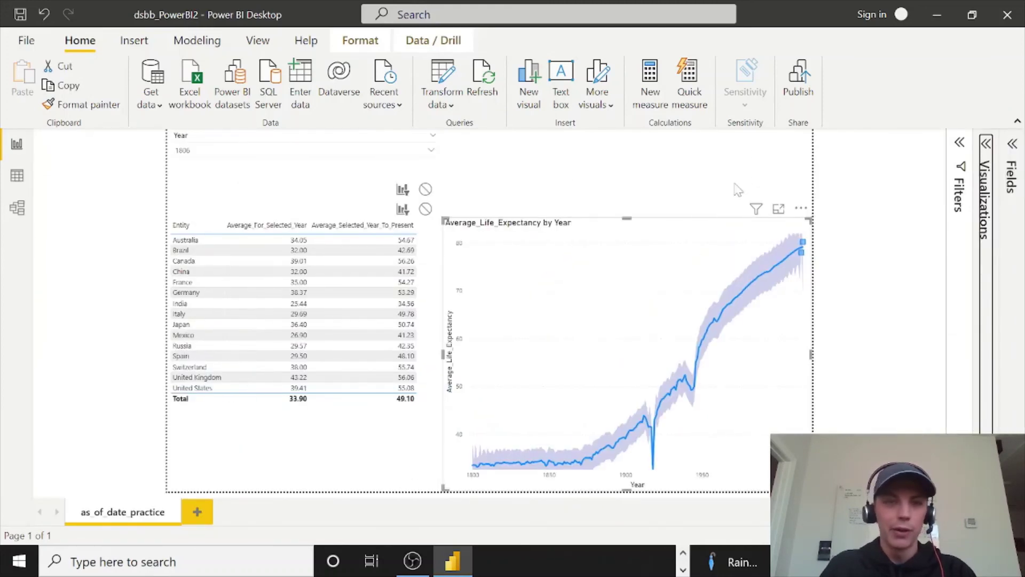
{"action": "left_click", "coordinate": [270, 153]}
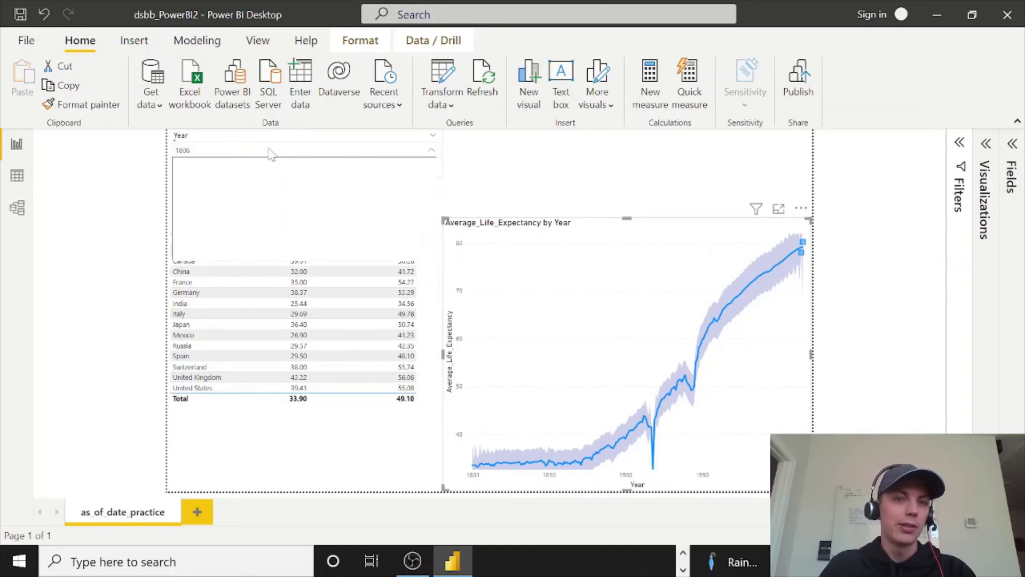
{"action": "left_click", "coordinate": [213, 243]}
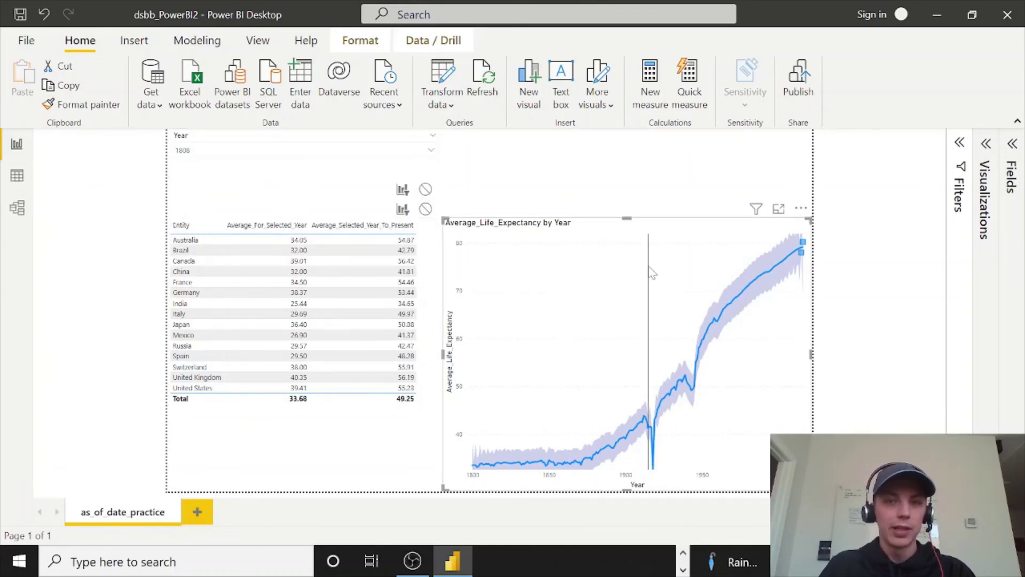
- Test cross-filtering by selecting Brazil, Germany and Japan in the table, then clear the filter
{"action": "mouse_move", "coordinate": [651, 272]}
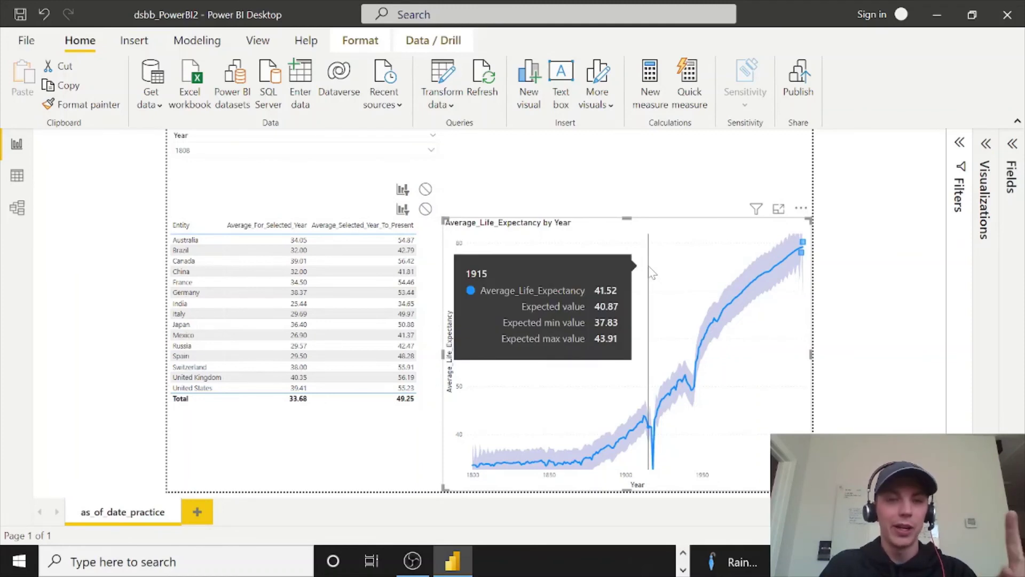
{"action": "left_click", "coordinate": [181, 251]}
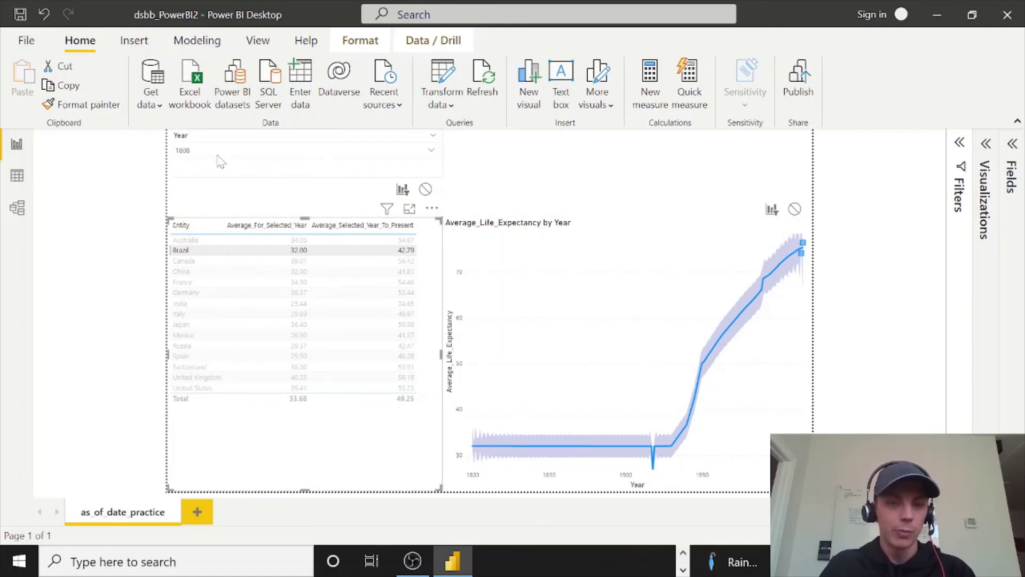
{"action": "left_click", "coordinate": [206, 297]}
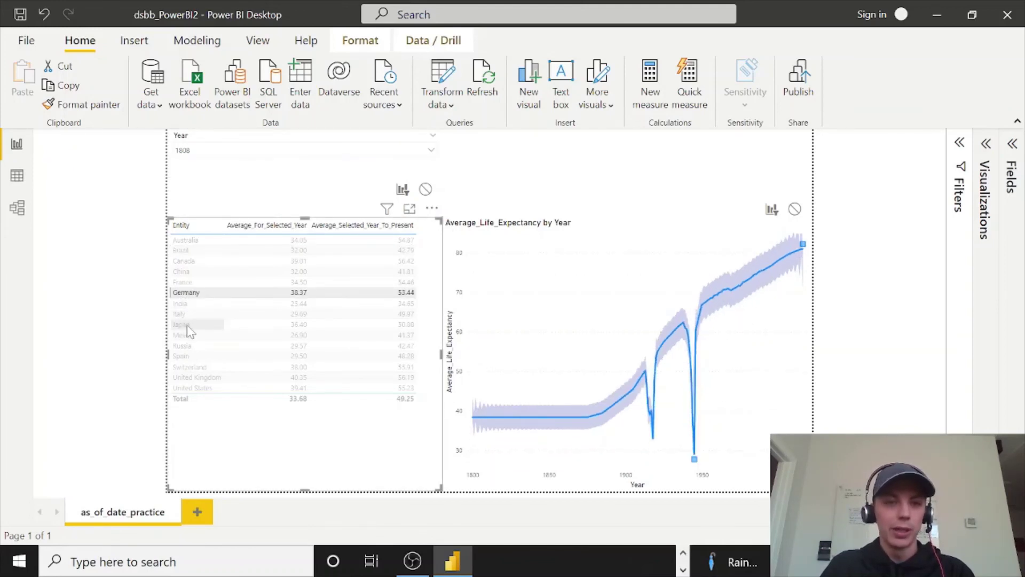
{"action": "left_click", "coordinate": [186, 325]}
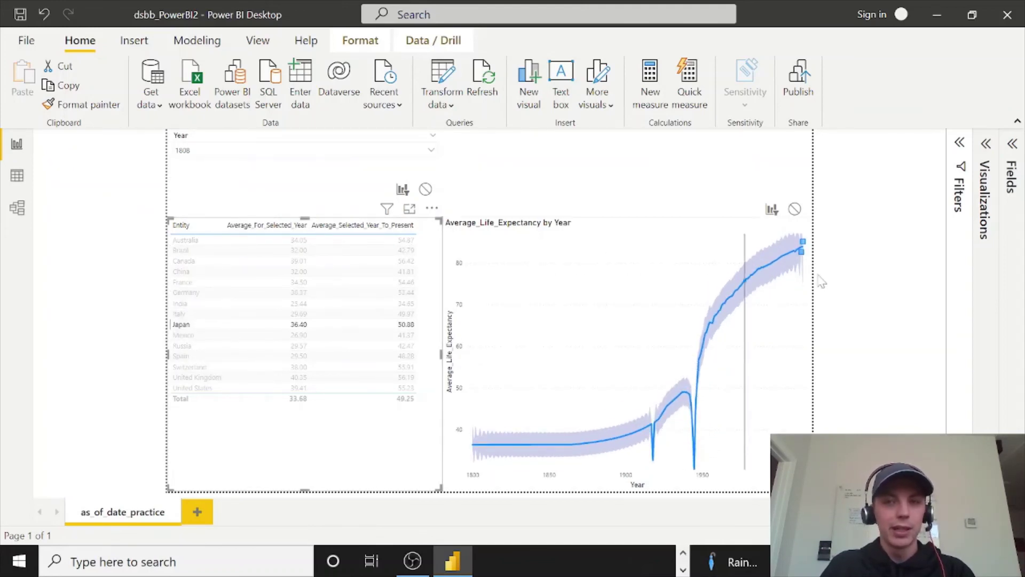
{"action": "mouse_move", "coordinate": [674, 406]}
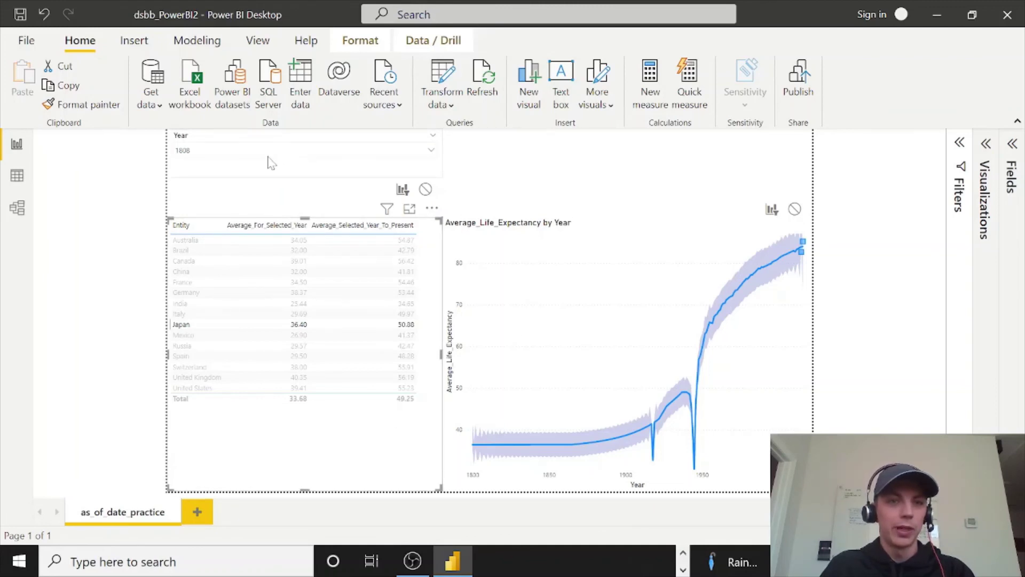
{"action": "left_click", "coordinate": [614, 233]}
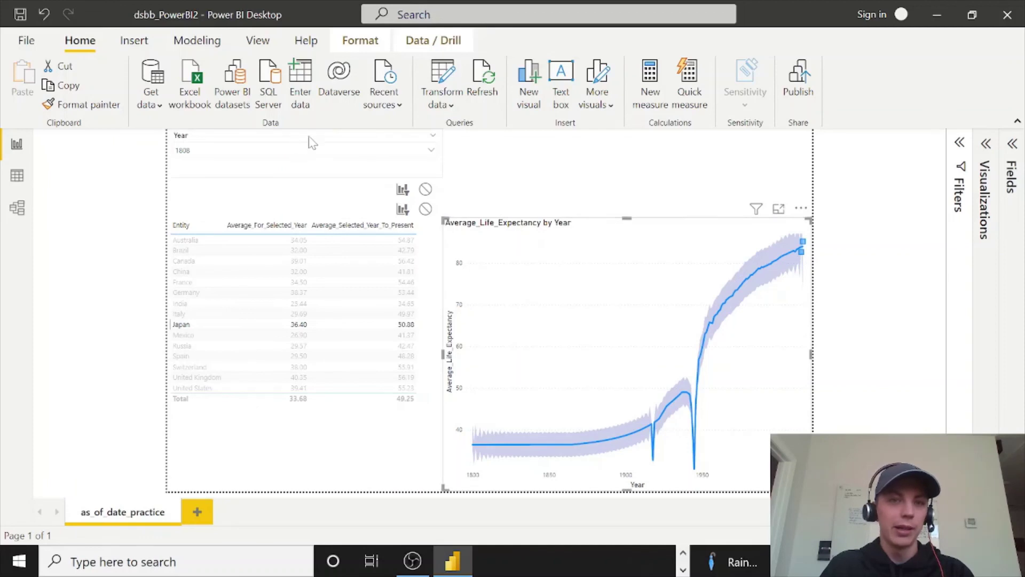
{"action": "left_click", "coordinate": [275, 446]}
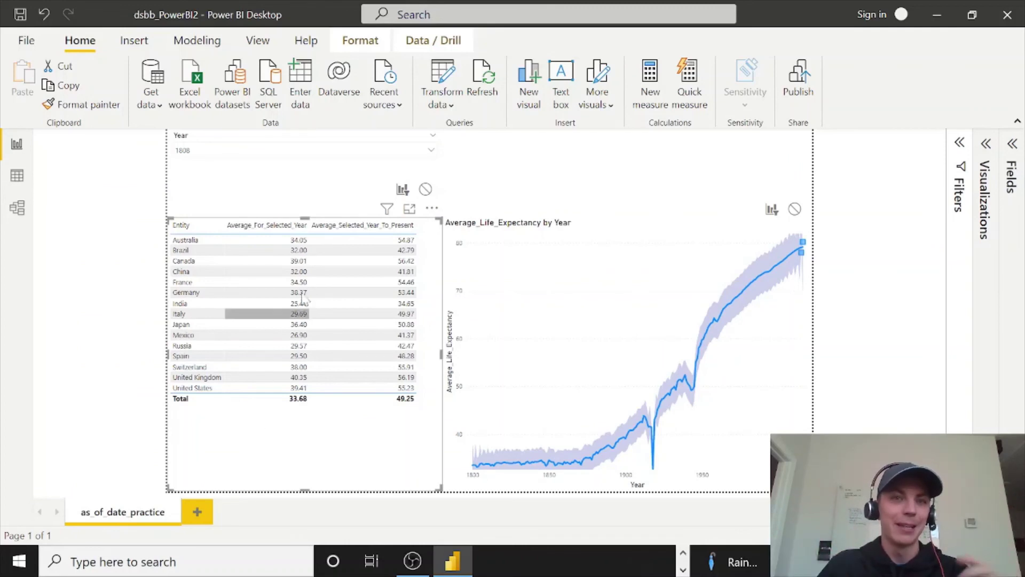
- Enable Edit interactions and check how the line chart, country table and 1808 Year slicer filter each other
{"action": "left_click", "coordinate": [359, 43]}
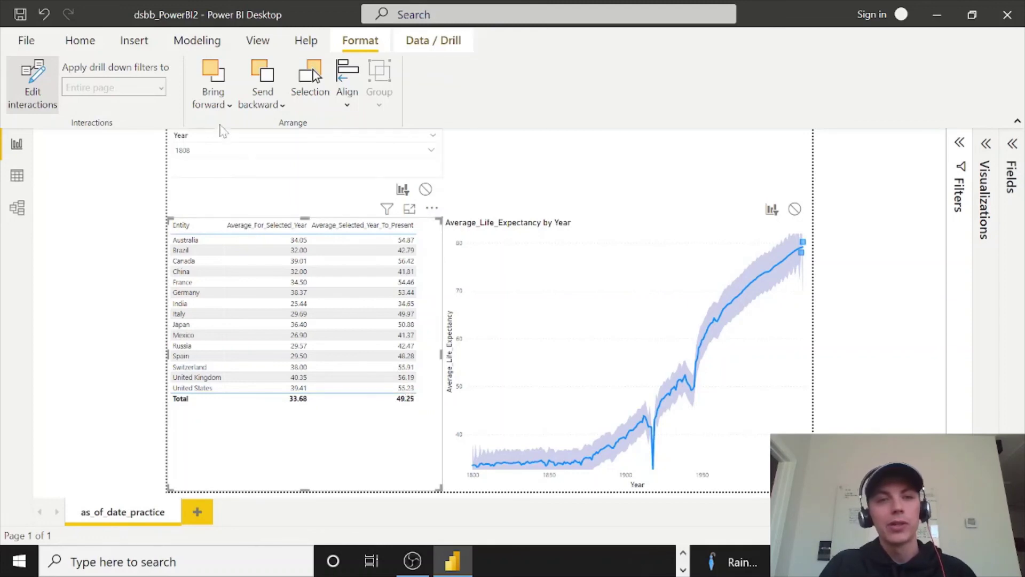
{"action": "left_click", "coordinate": [646, 224]}
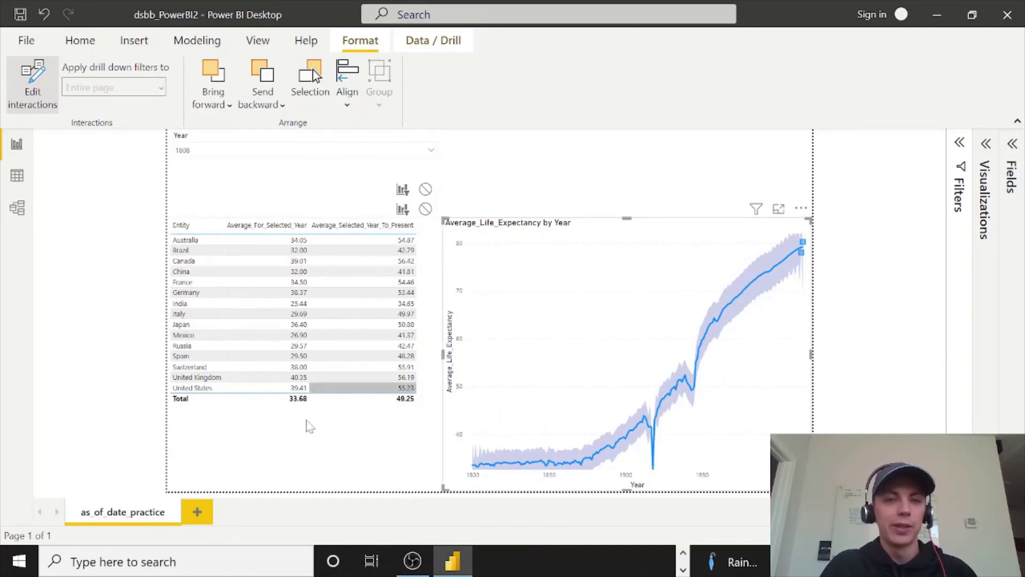
{"action": "left_click", "coordinate": [299, 422]}
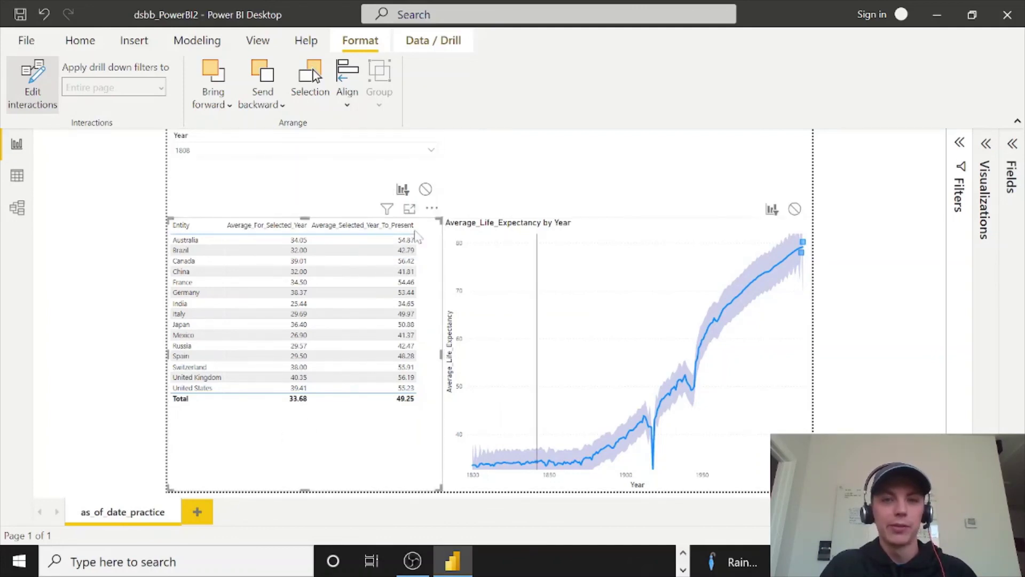
{"action": "left_click", "coordinate": [297, 169]}
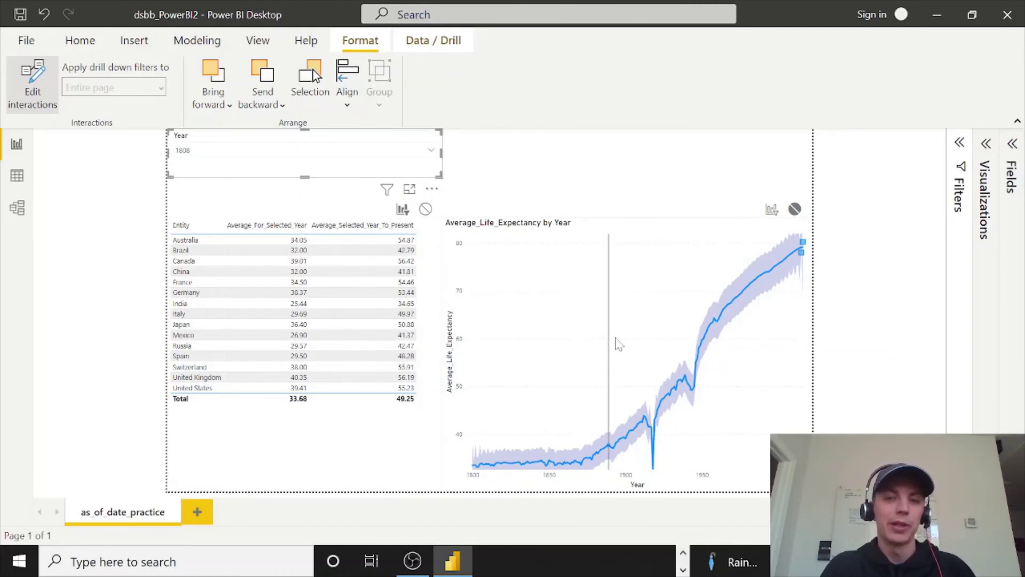
{"action": "left_click", "coordinate": [300, 454]}
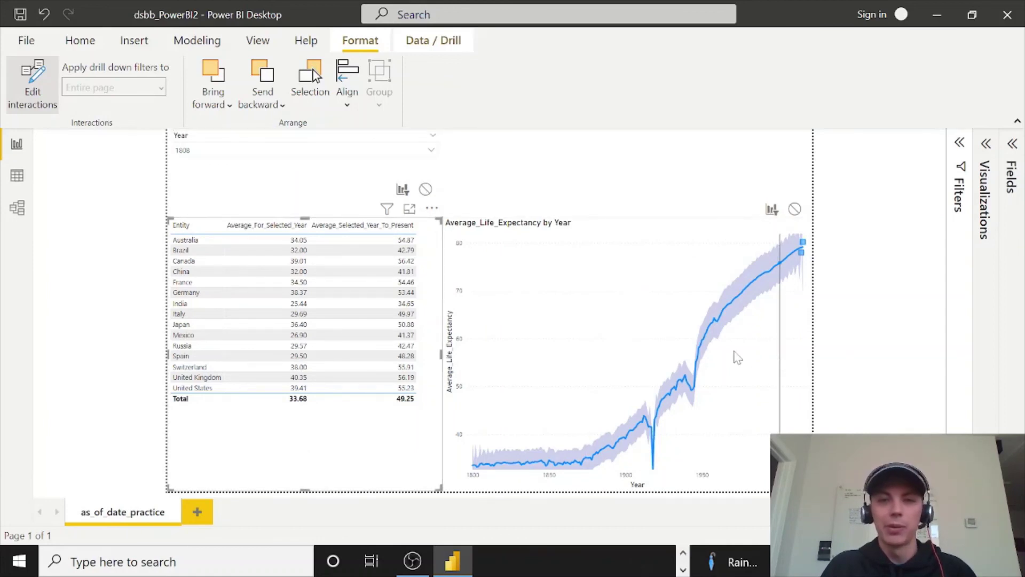
{"action": "left_click", "coordinate": [212, 165]}
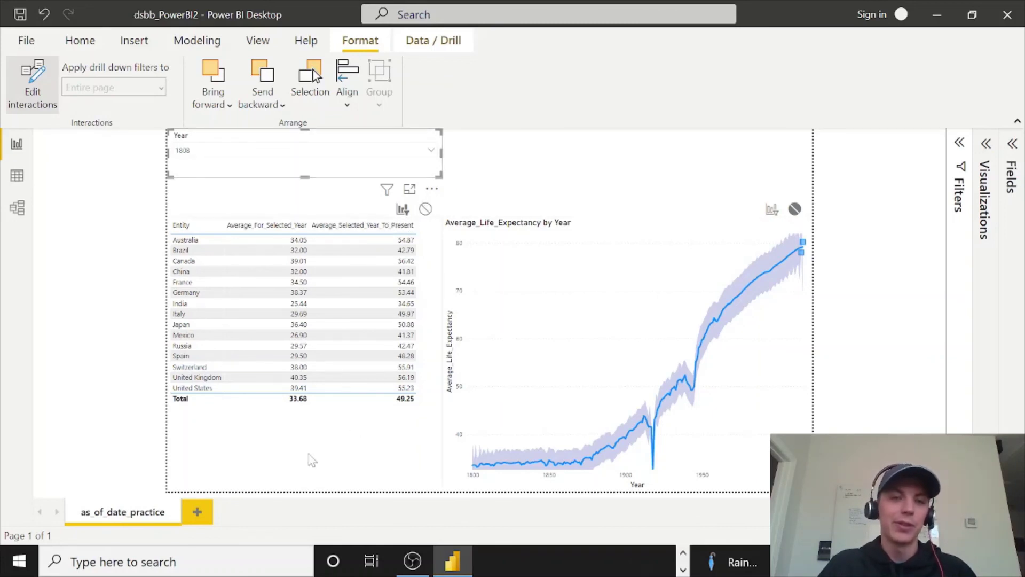
{"action": "left_click", "coordinate": [312, 454]}
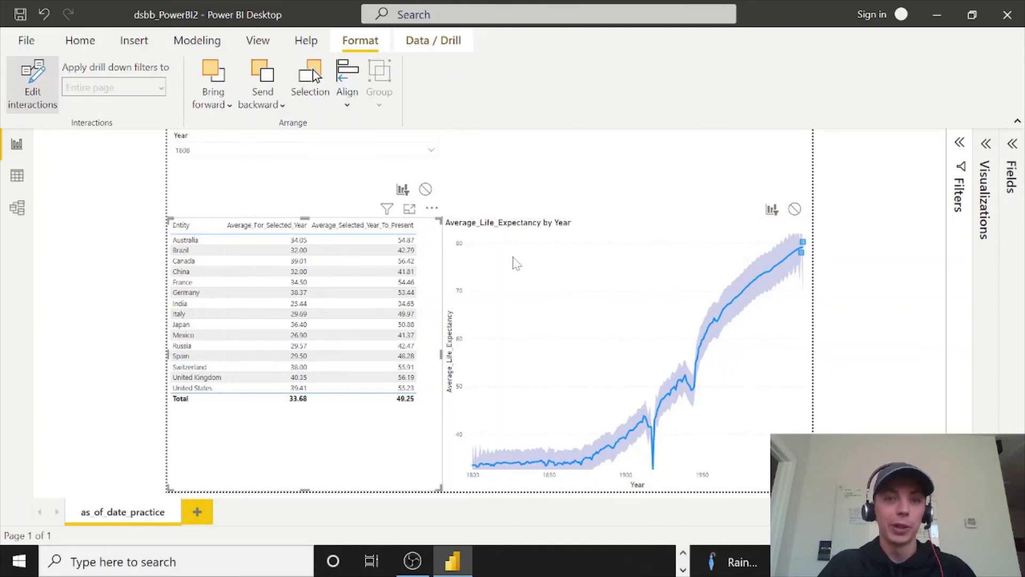
{"action": "left_click", "coordinate": [540, 226]}
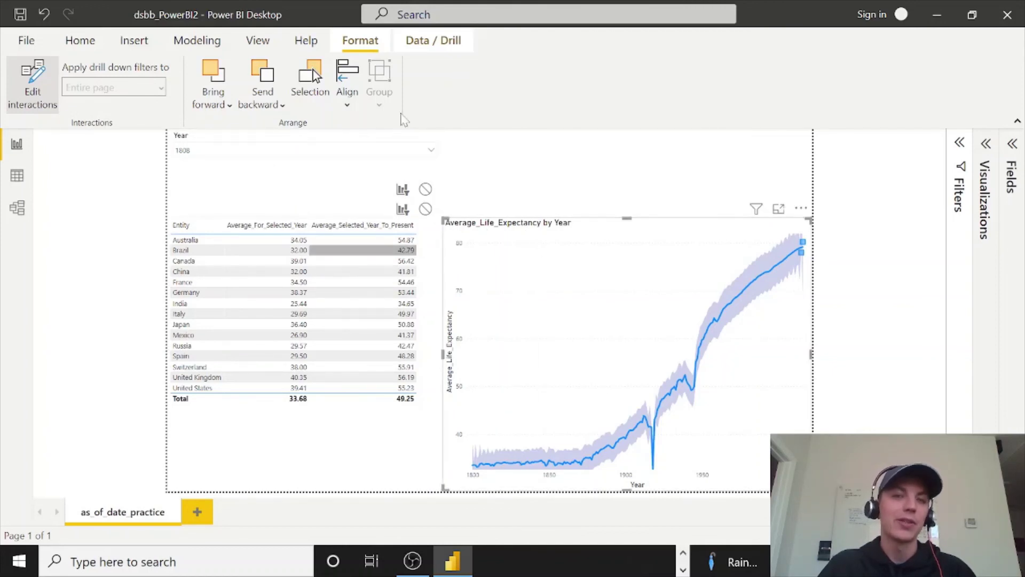